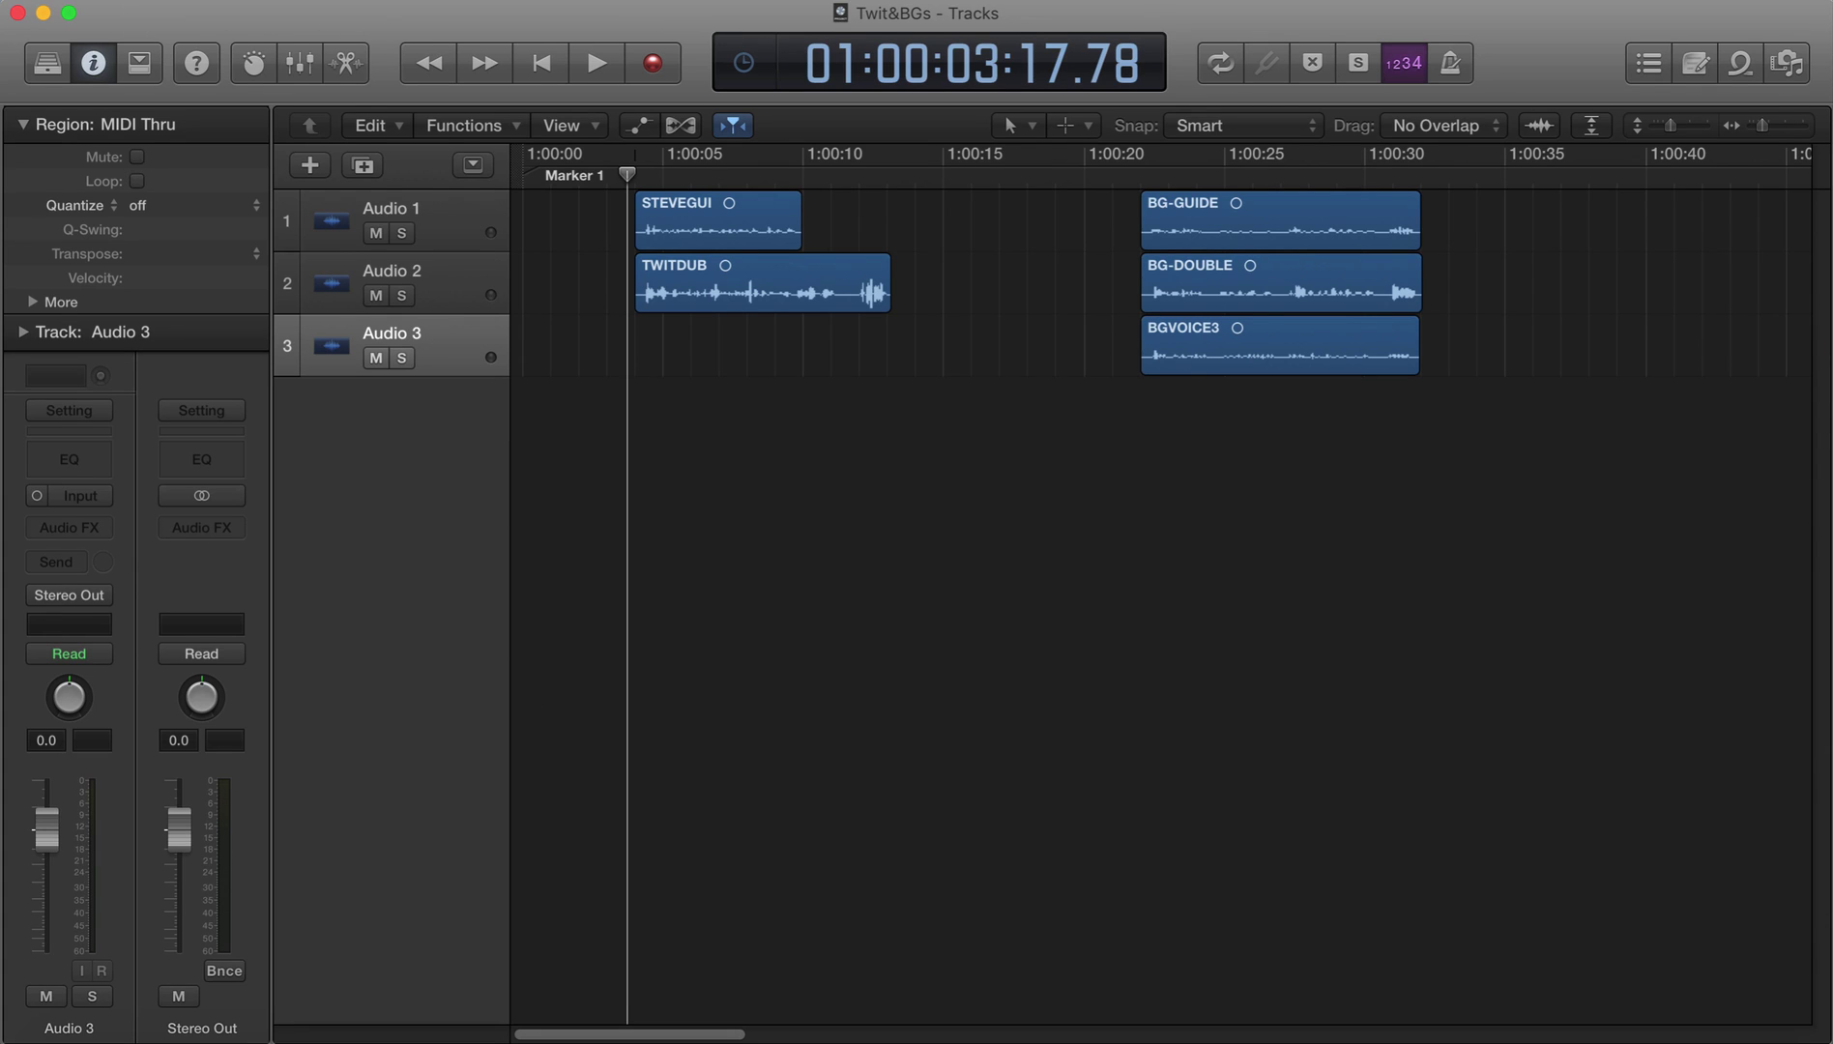
# Step: Open the Plug-in Manager, filter to Synchro Arts, and check that VocALign Project AU is validated and enabled
pyautogui.click(133, 8)
pyautogui.moveTo(162, 58)
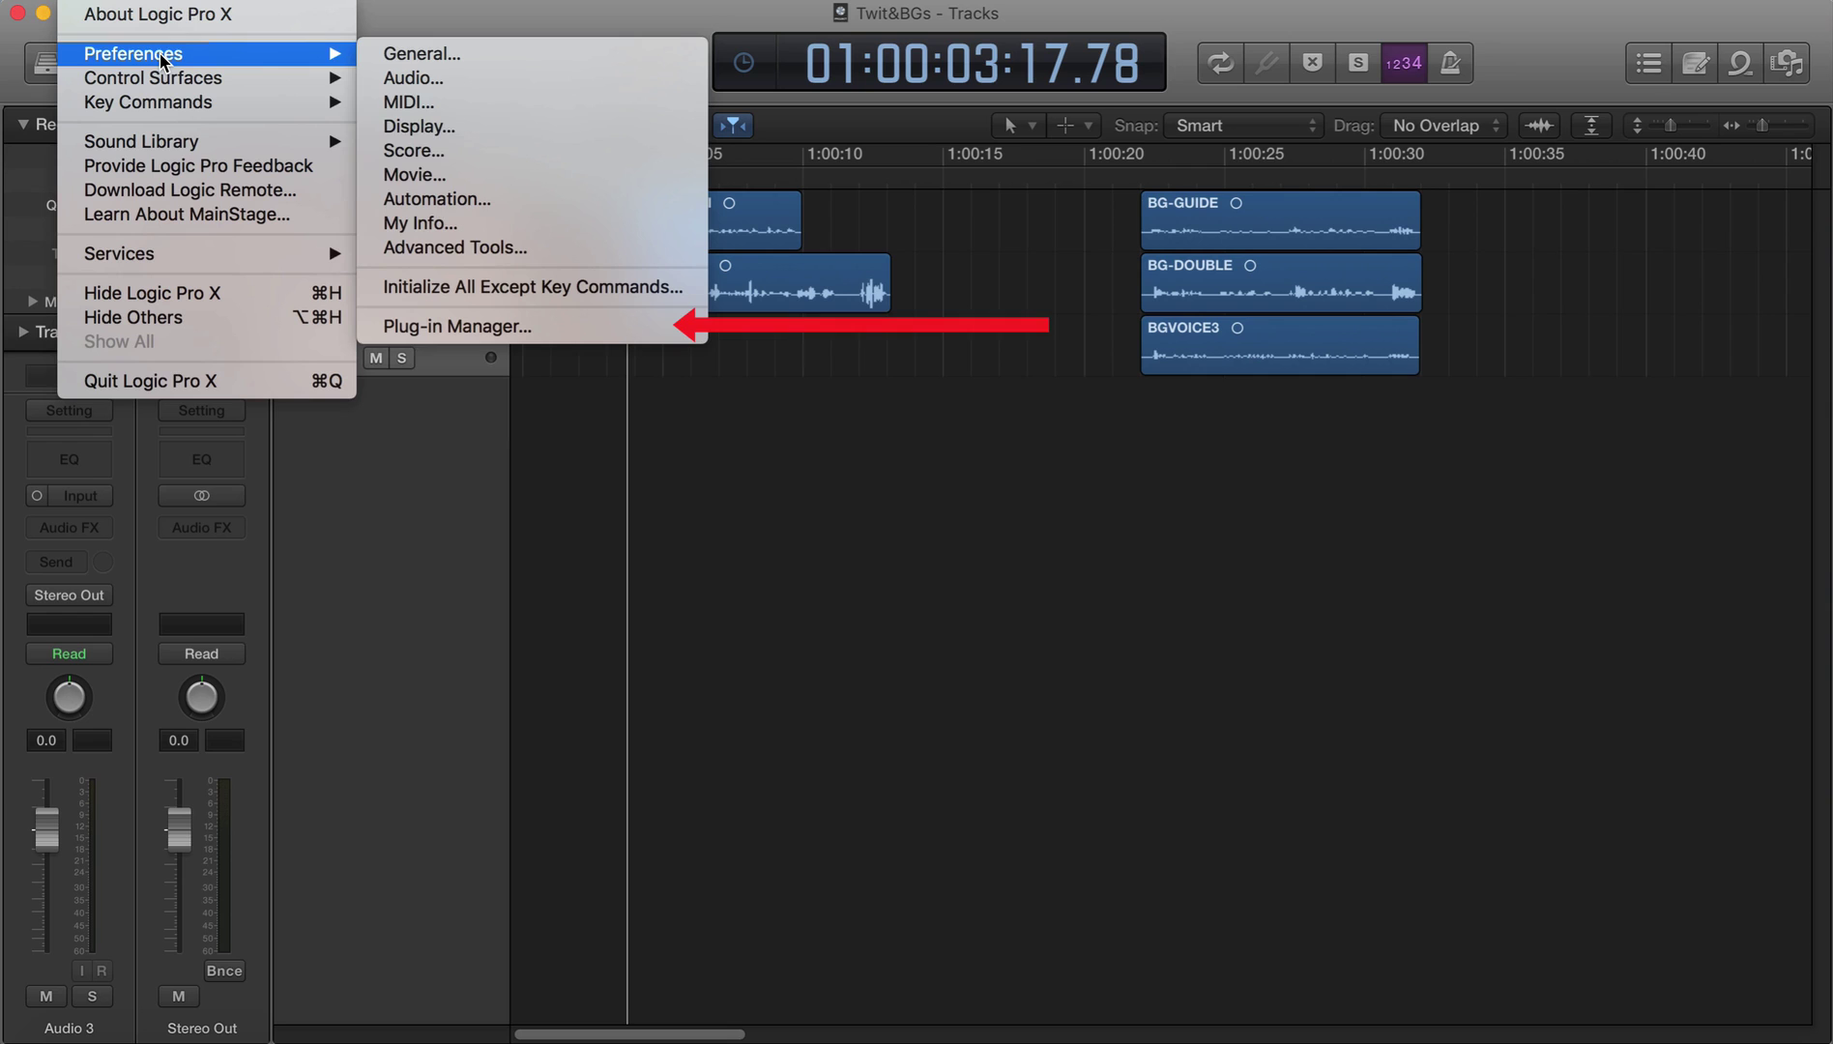
pyautogui.click(416, 329)
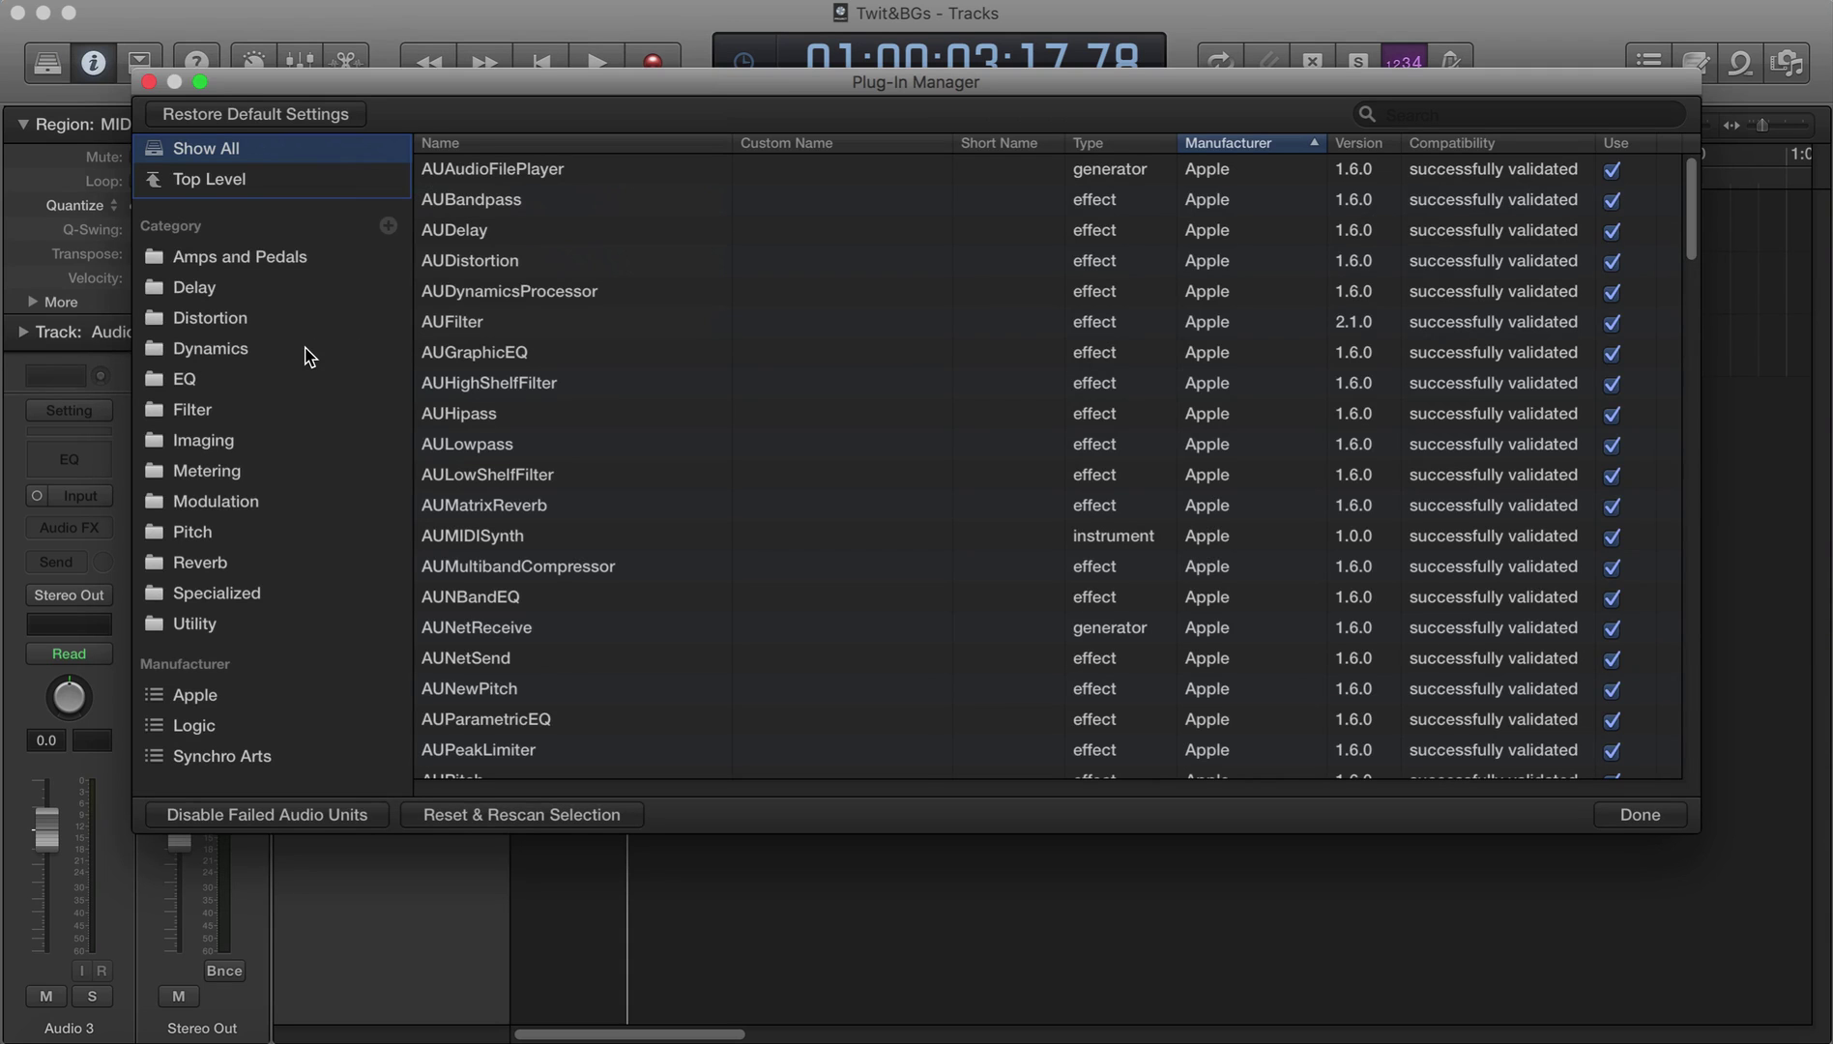
pyautogui.click(218, 760)
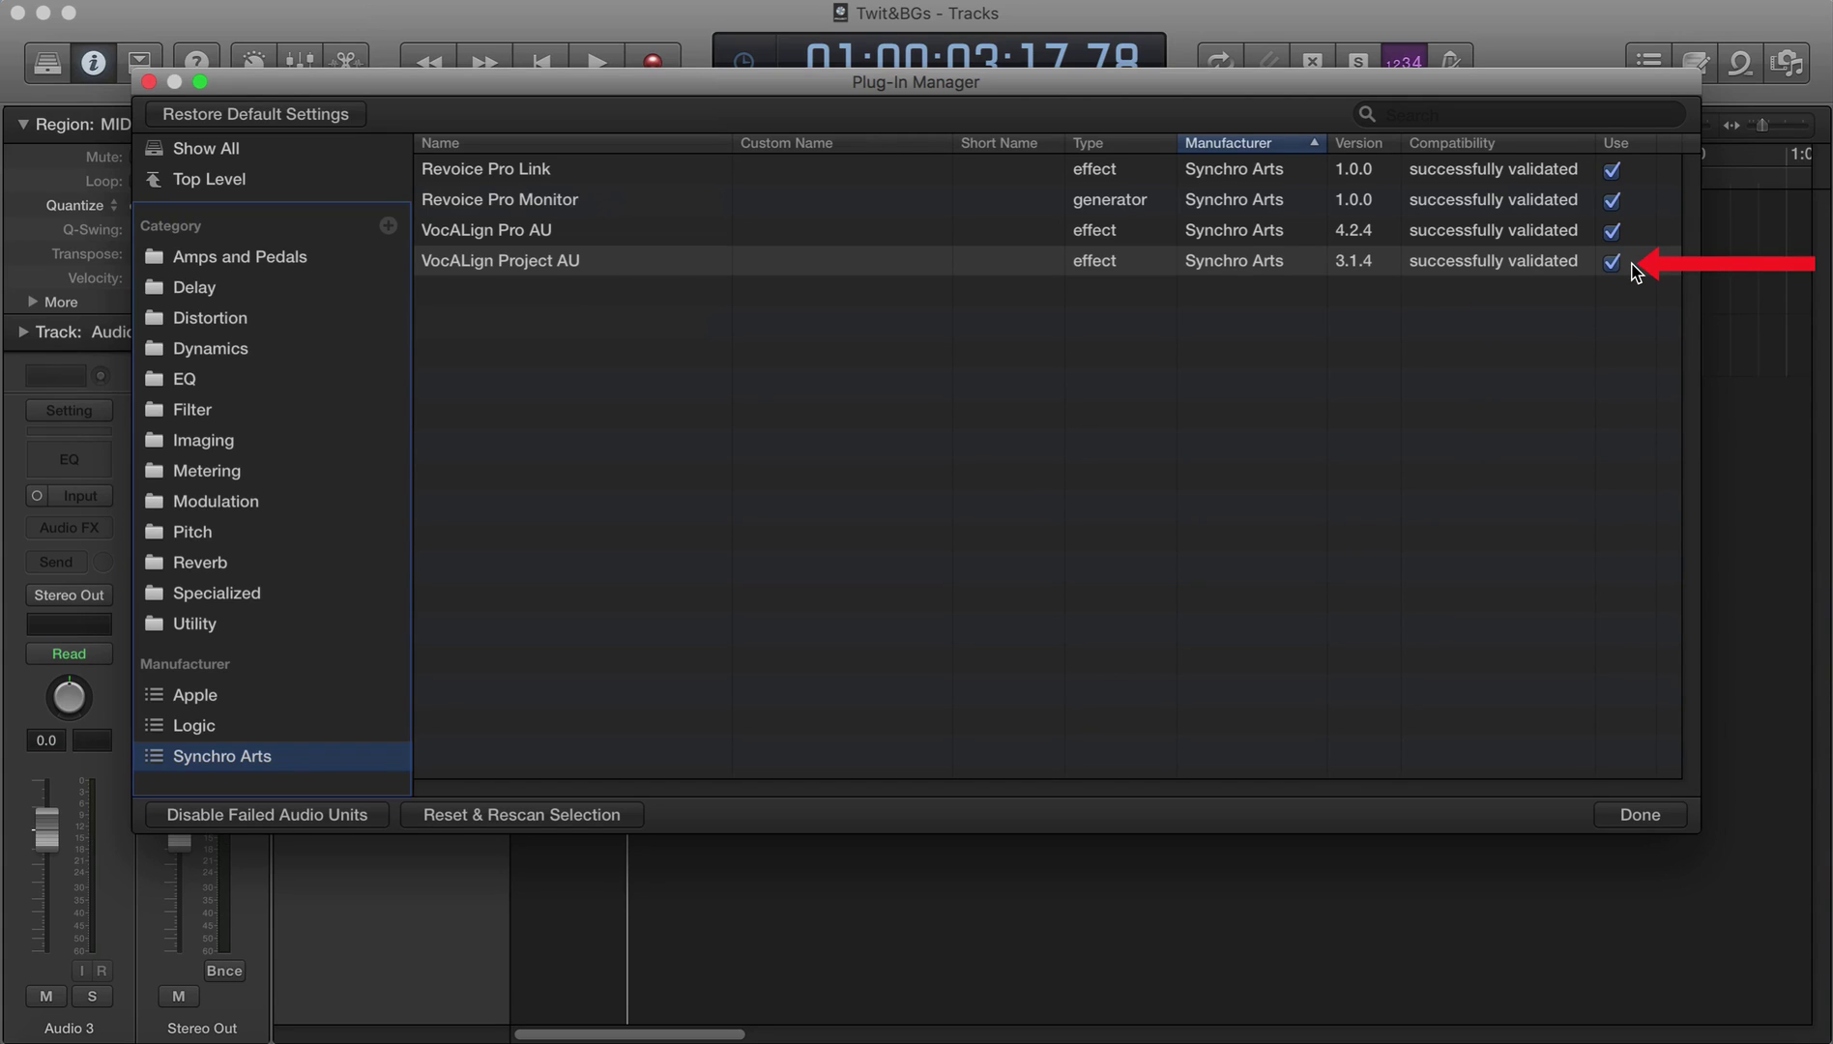
pyautogui.click(583, 268)
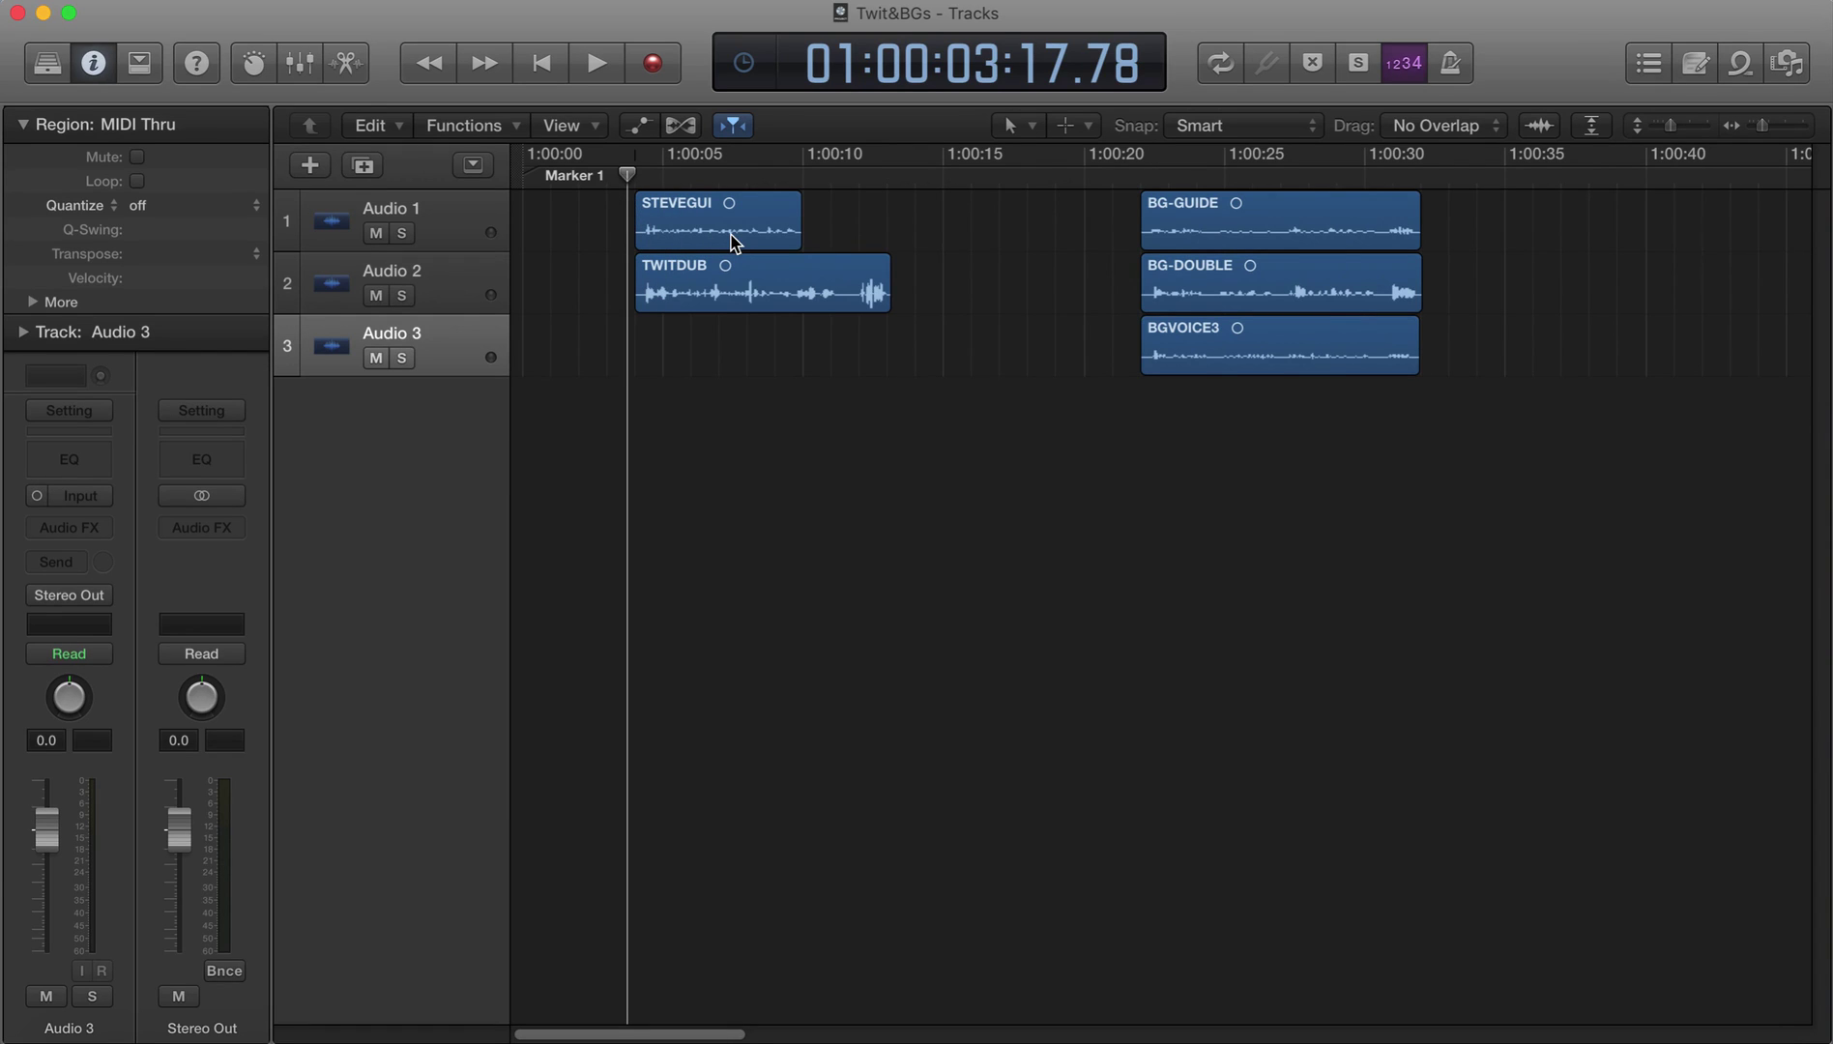
# Step: Solo the Audio 1 track and listen to the STEVEGUI guide region
pyautogui.click(404, 233)
pyautogui.press('space')
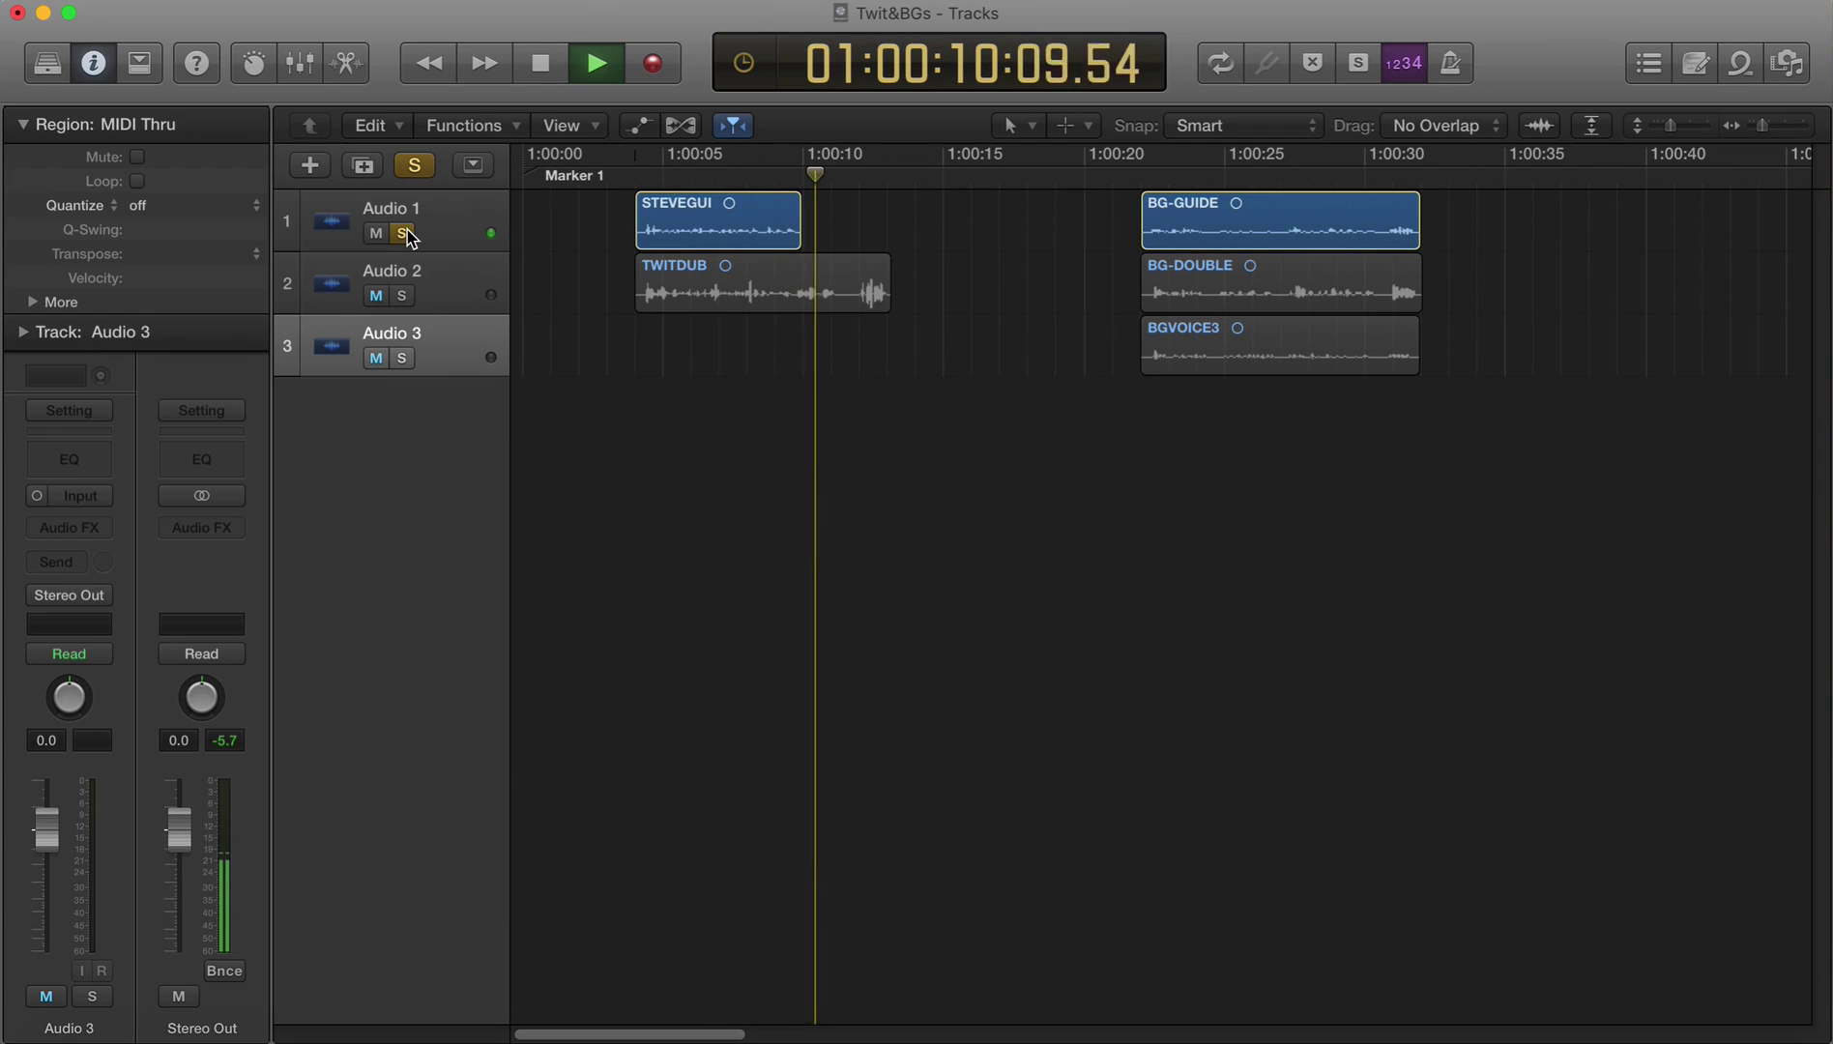
pyautogui.press('space')
# Step: Solo only the Audio 2 track and listen to the TWITDUB region from its start
pyautogui.click(405, 296)
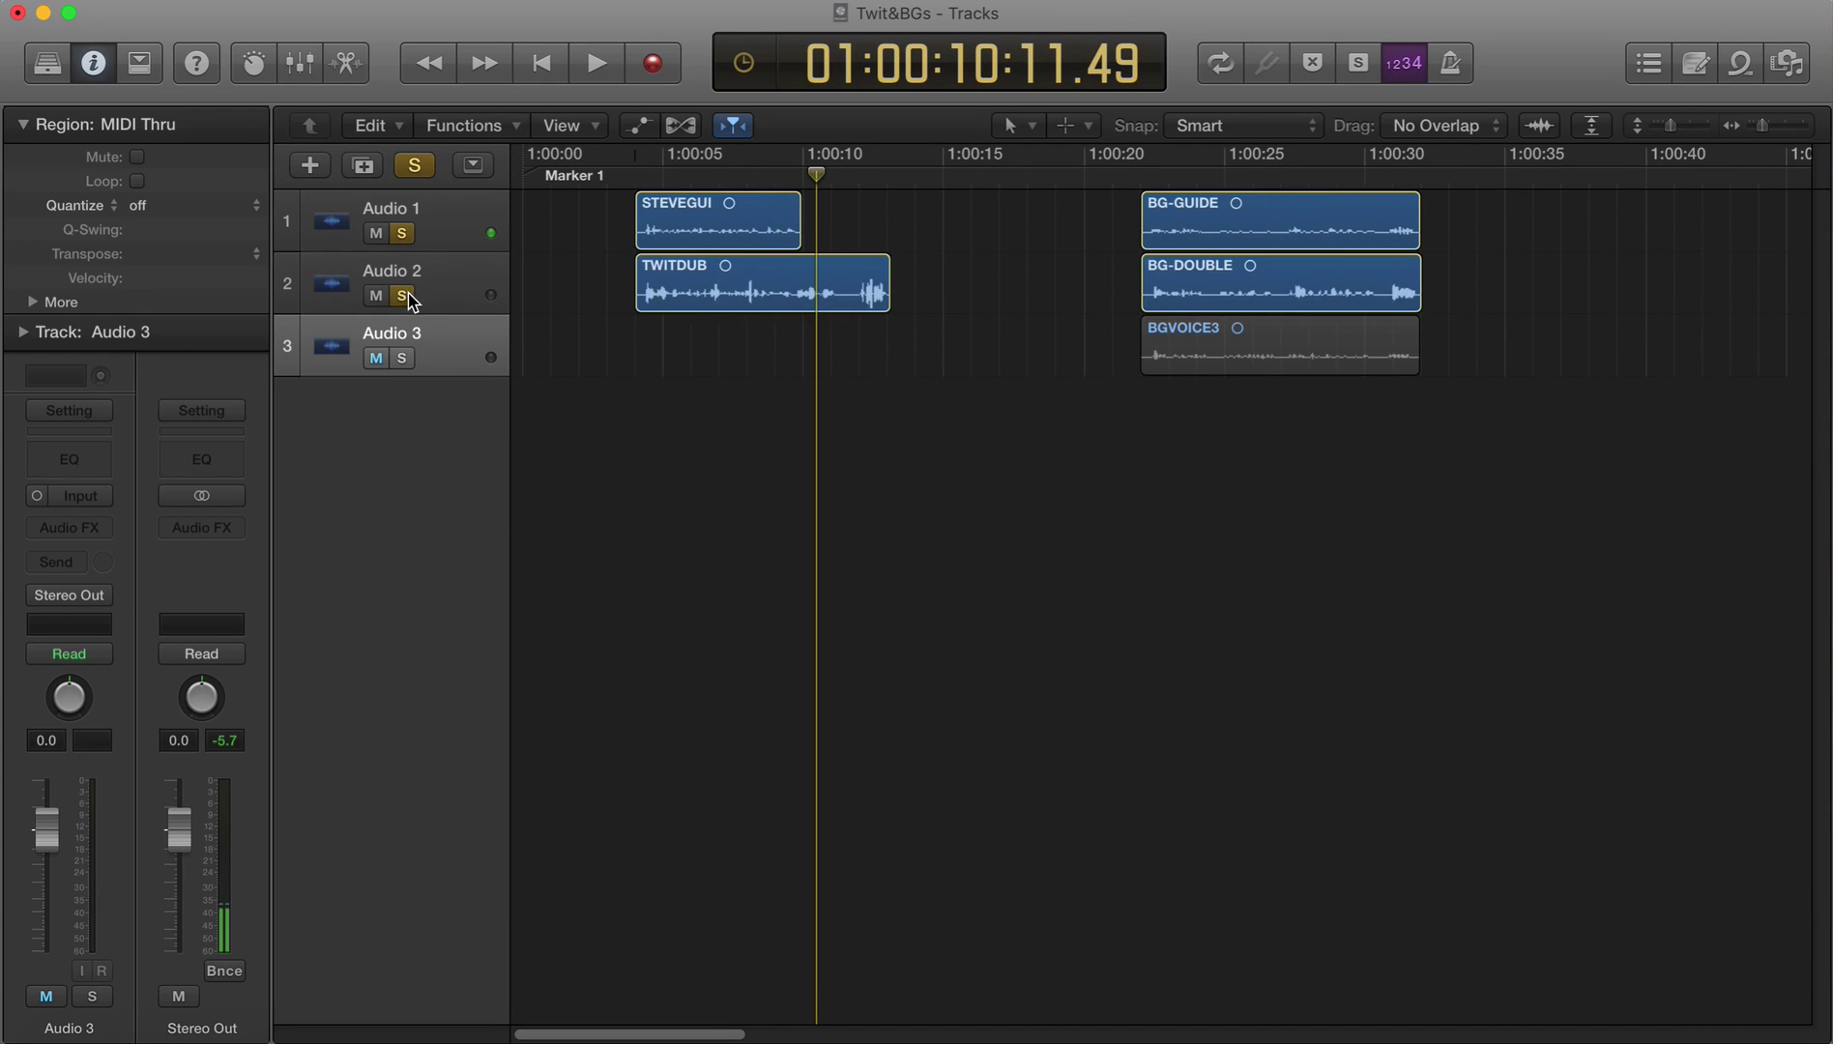
pyautogui.click(401, 233)
pyautogui.click(642, 160)
pyautogui.press('space')
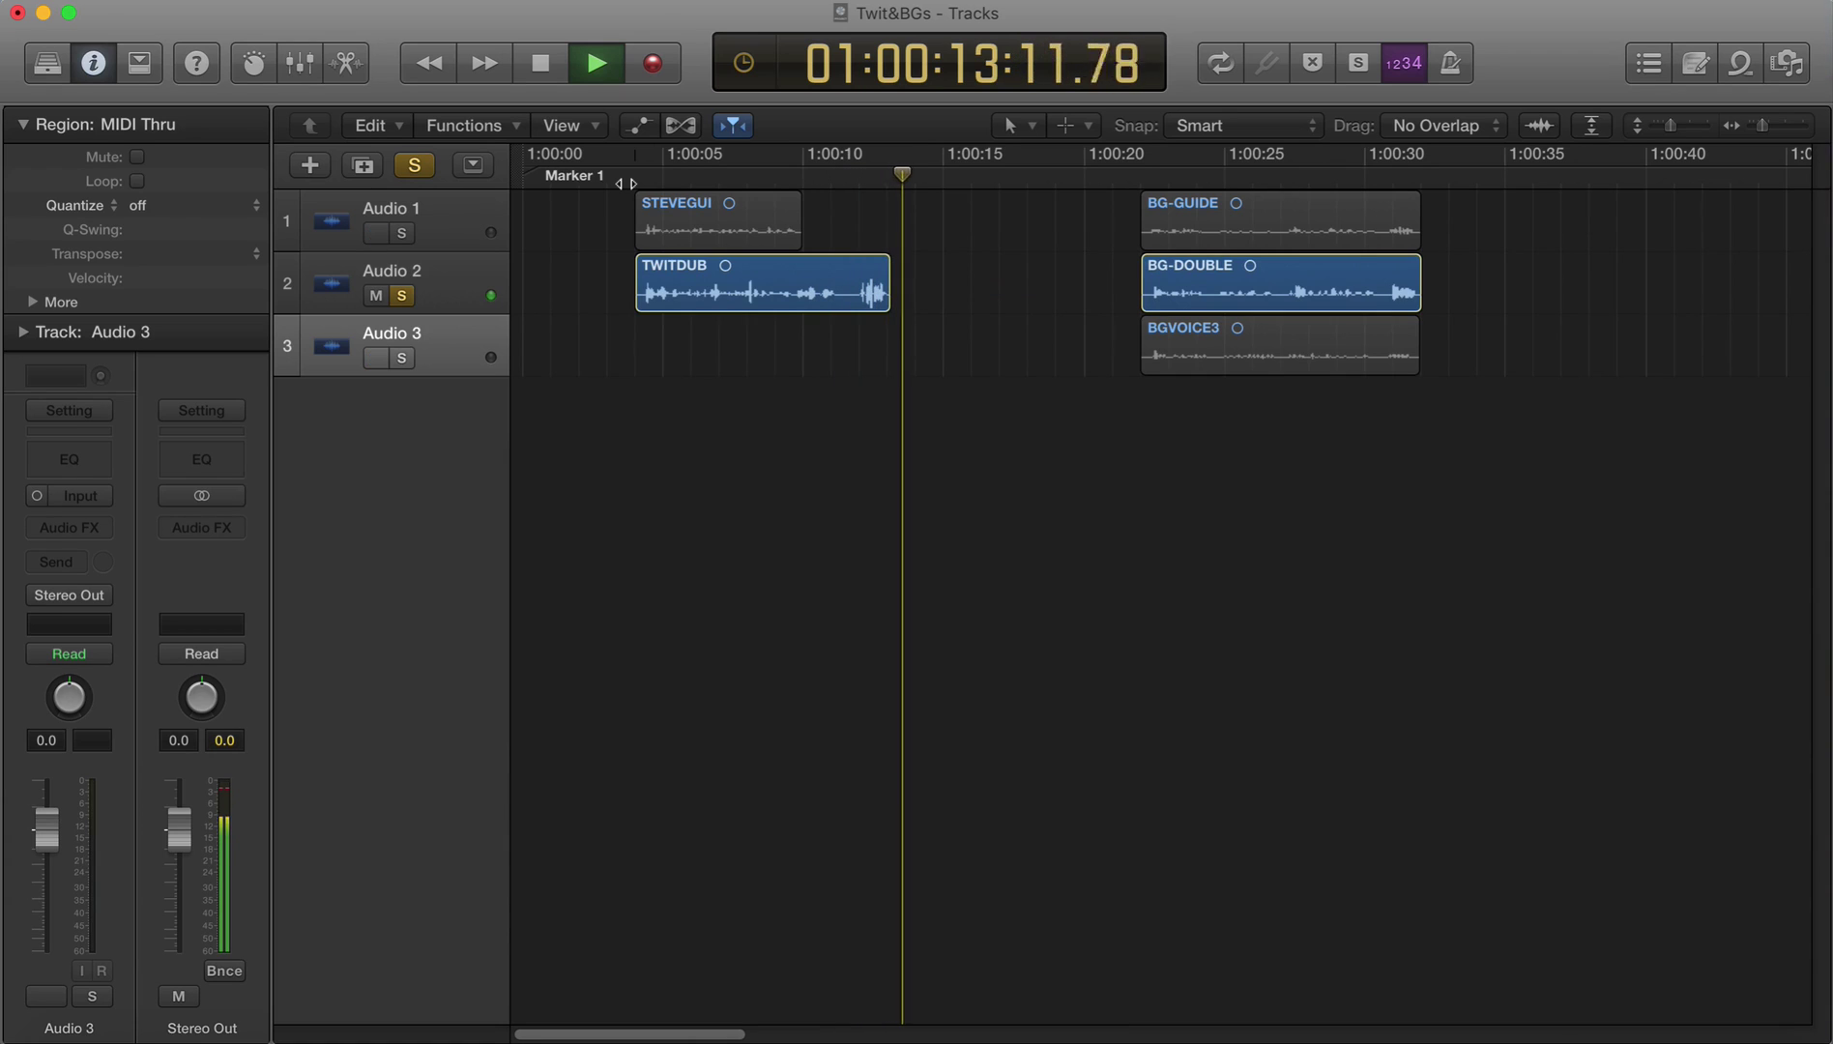
pyautogui.press('space')
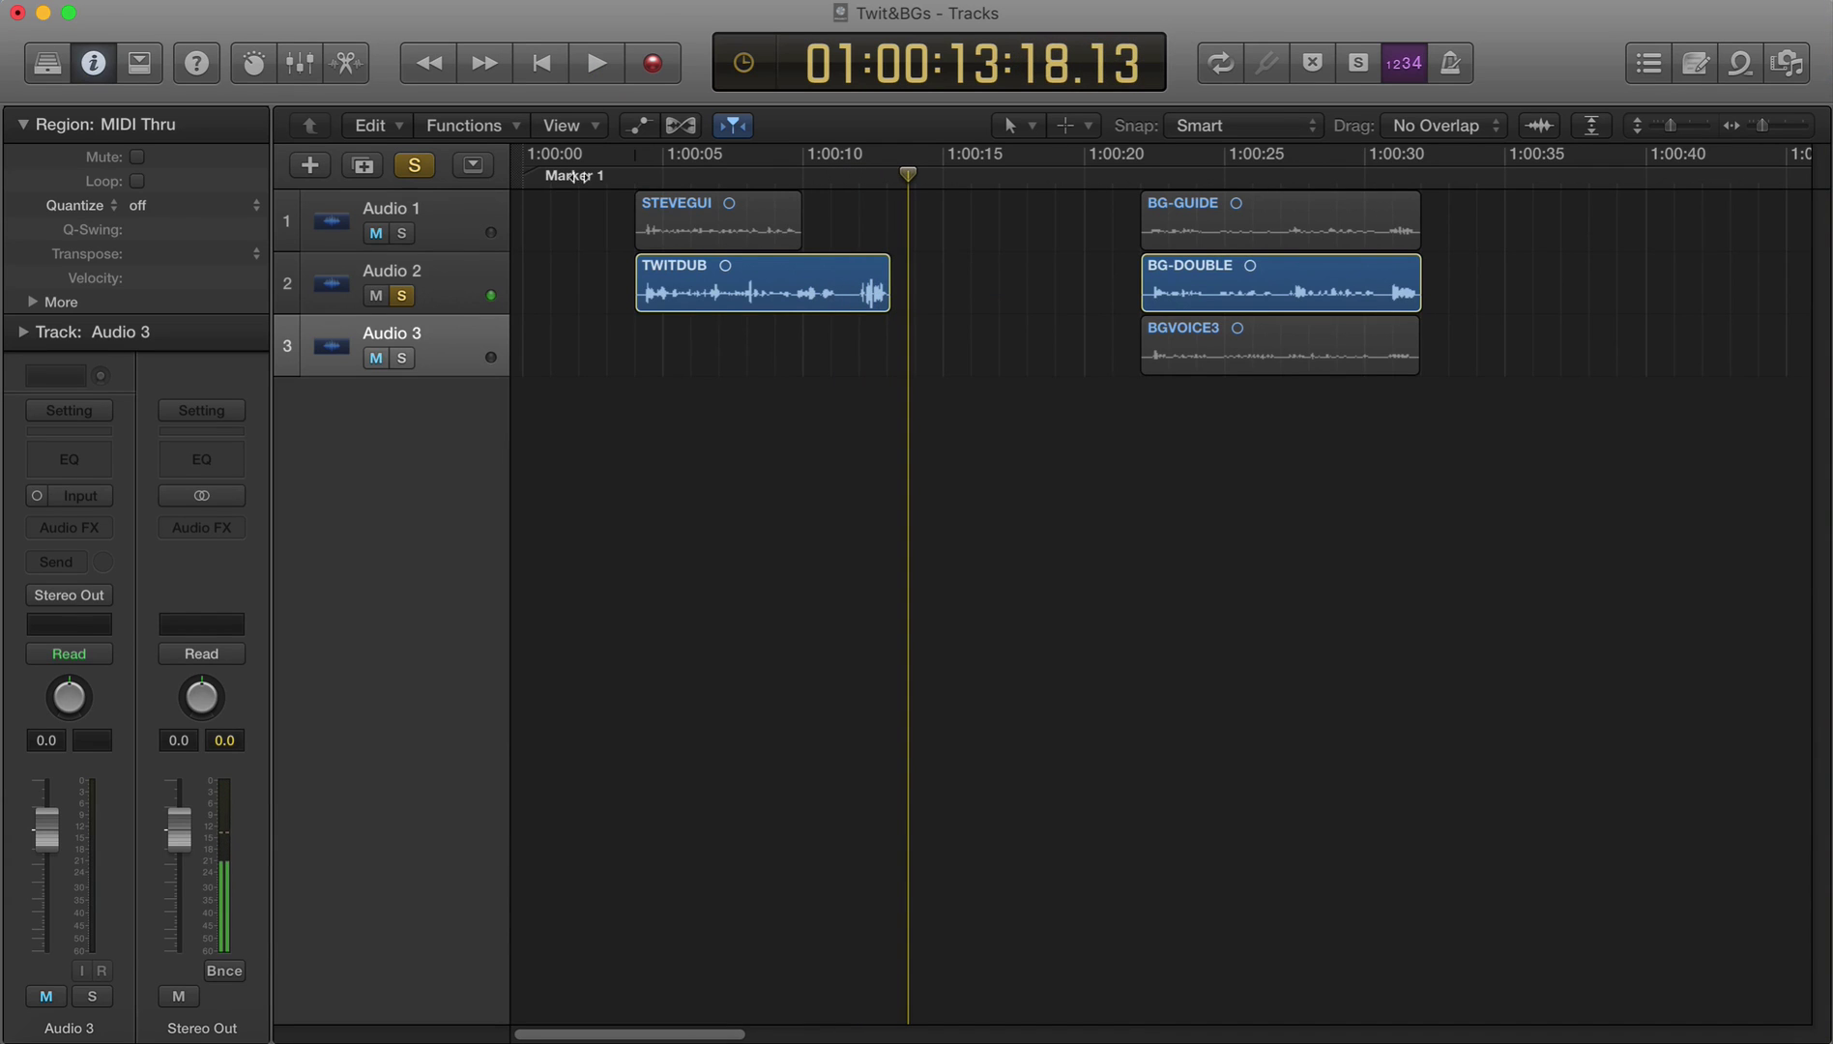
# Step: Solo Audio 1 together with Audio 2 and play the guide and dub regions from their start
pyautogui.click(401, 233)
pyautogui.click(634, 181)
pyautogui.press('space')
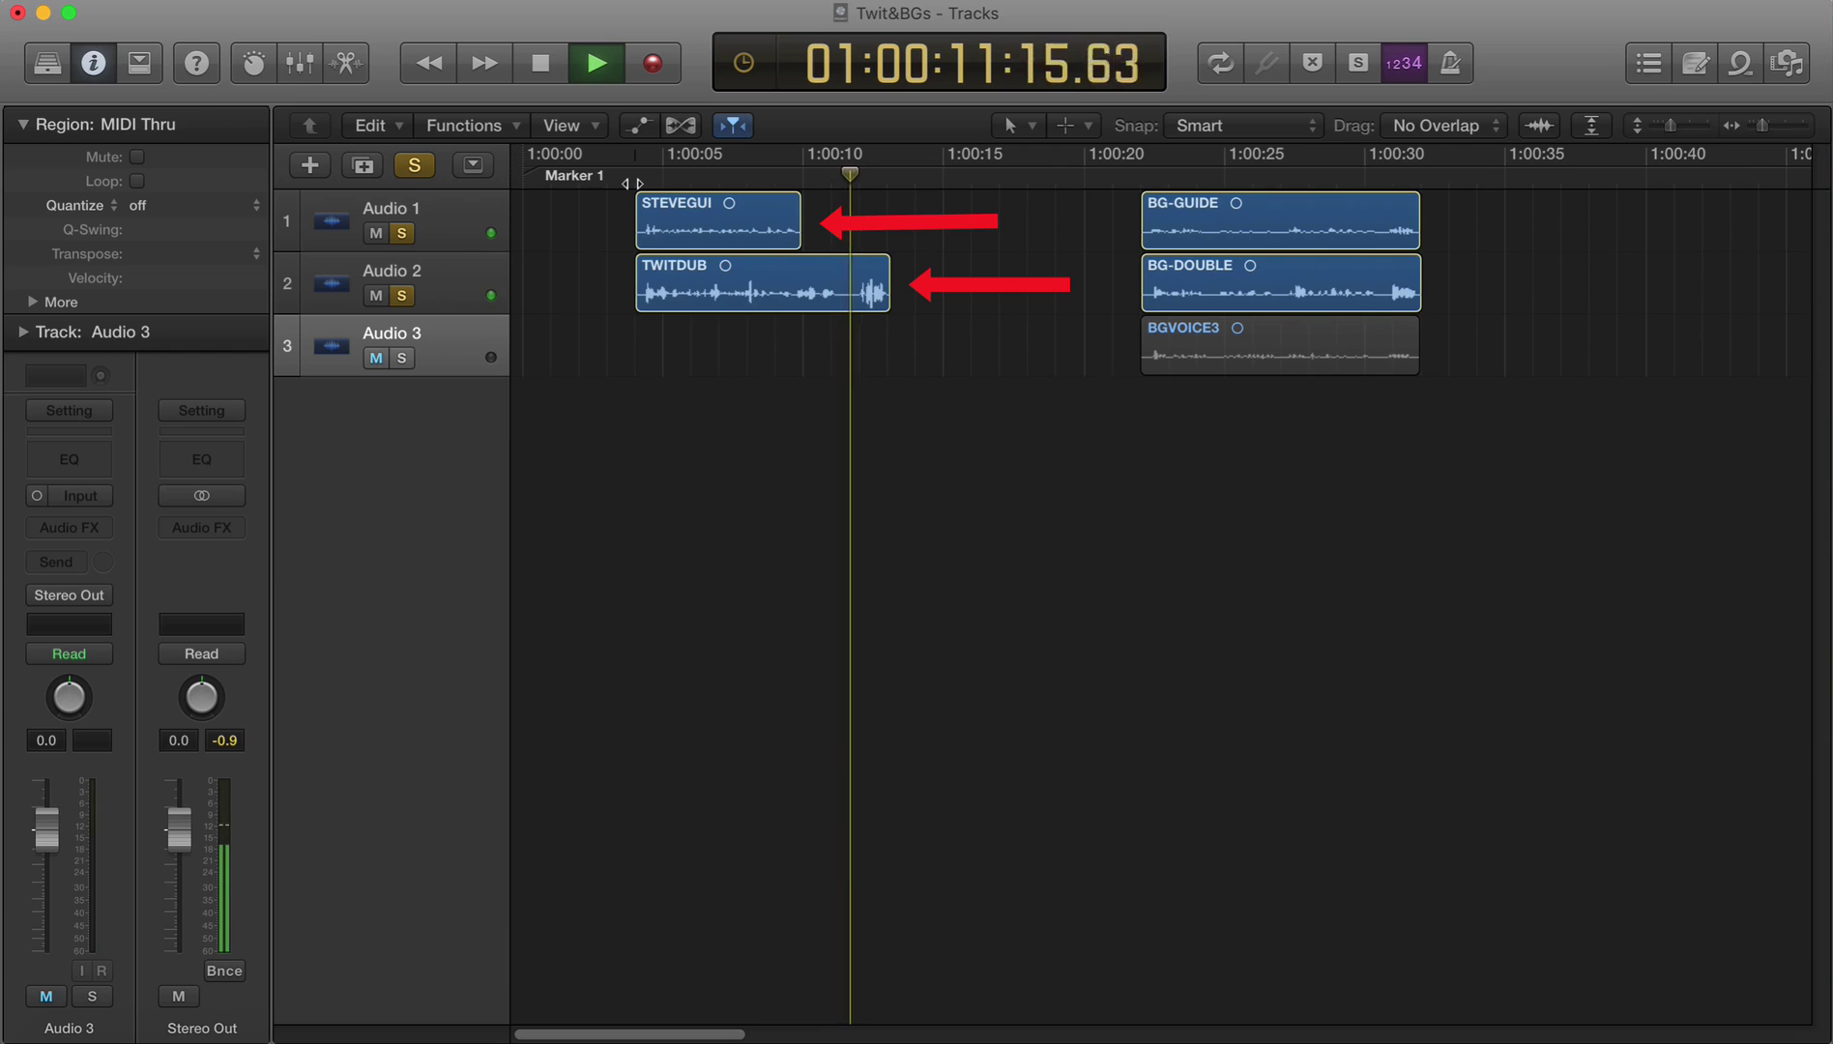
pyautogui.press('space')
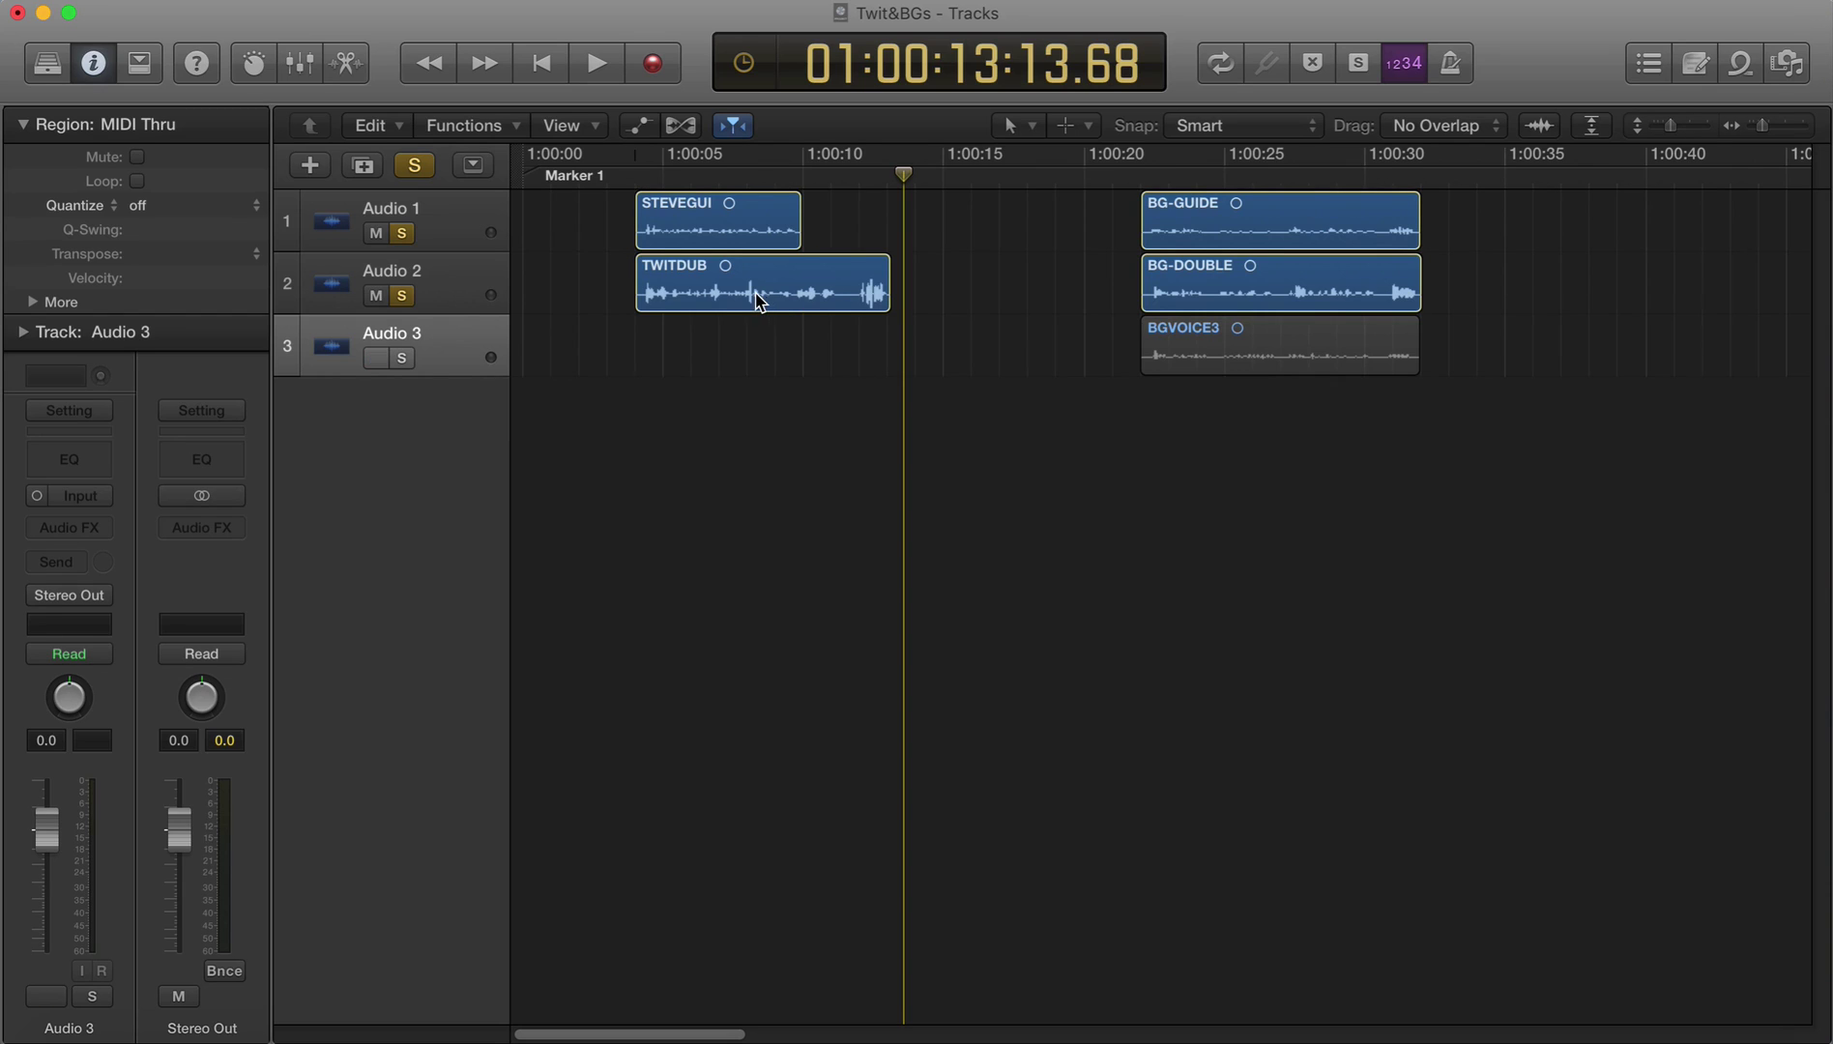
# Step: Insert the mono VocALign Project AU plug-in on Audio 2 and set its side chain to Audio 1
pyautogui.click(444, 297)
pyautogui.click(70, 530)
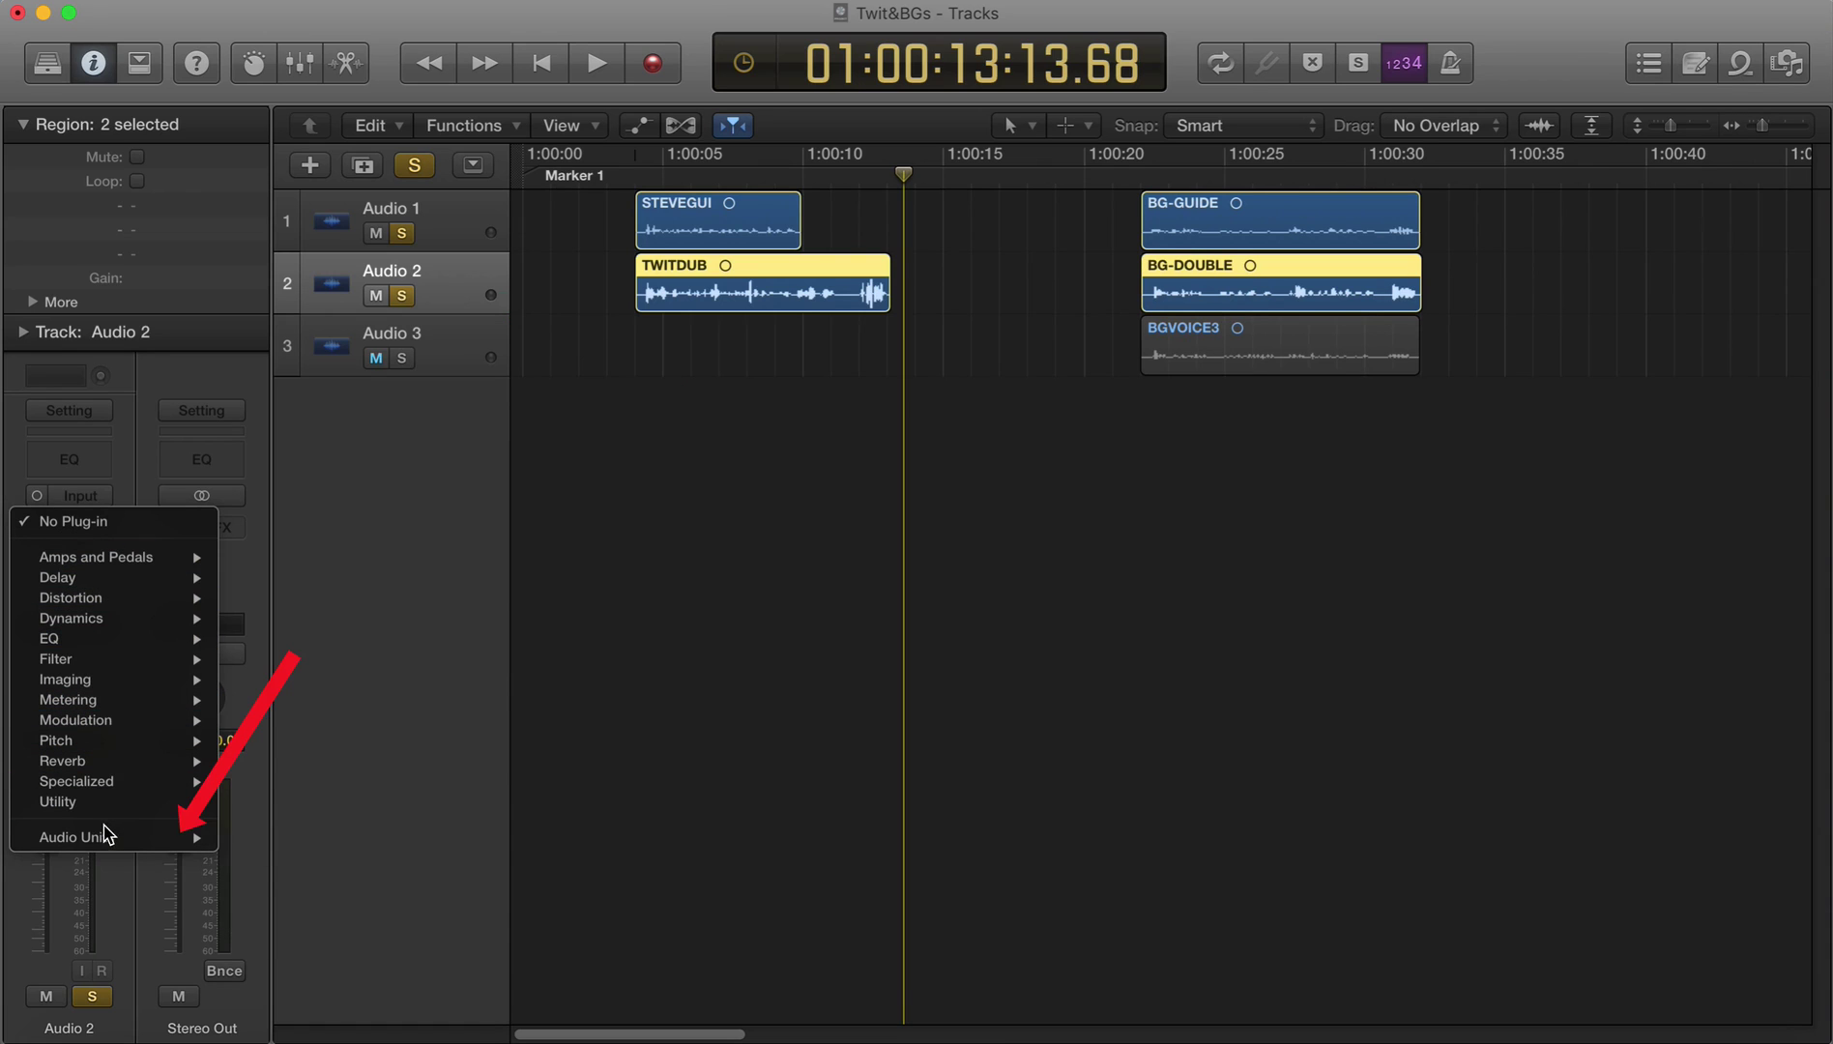
pyautogui.moveTo(108, 841)
pyautogui.moveTo(319, 858)
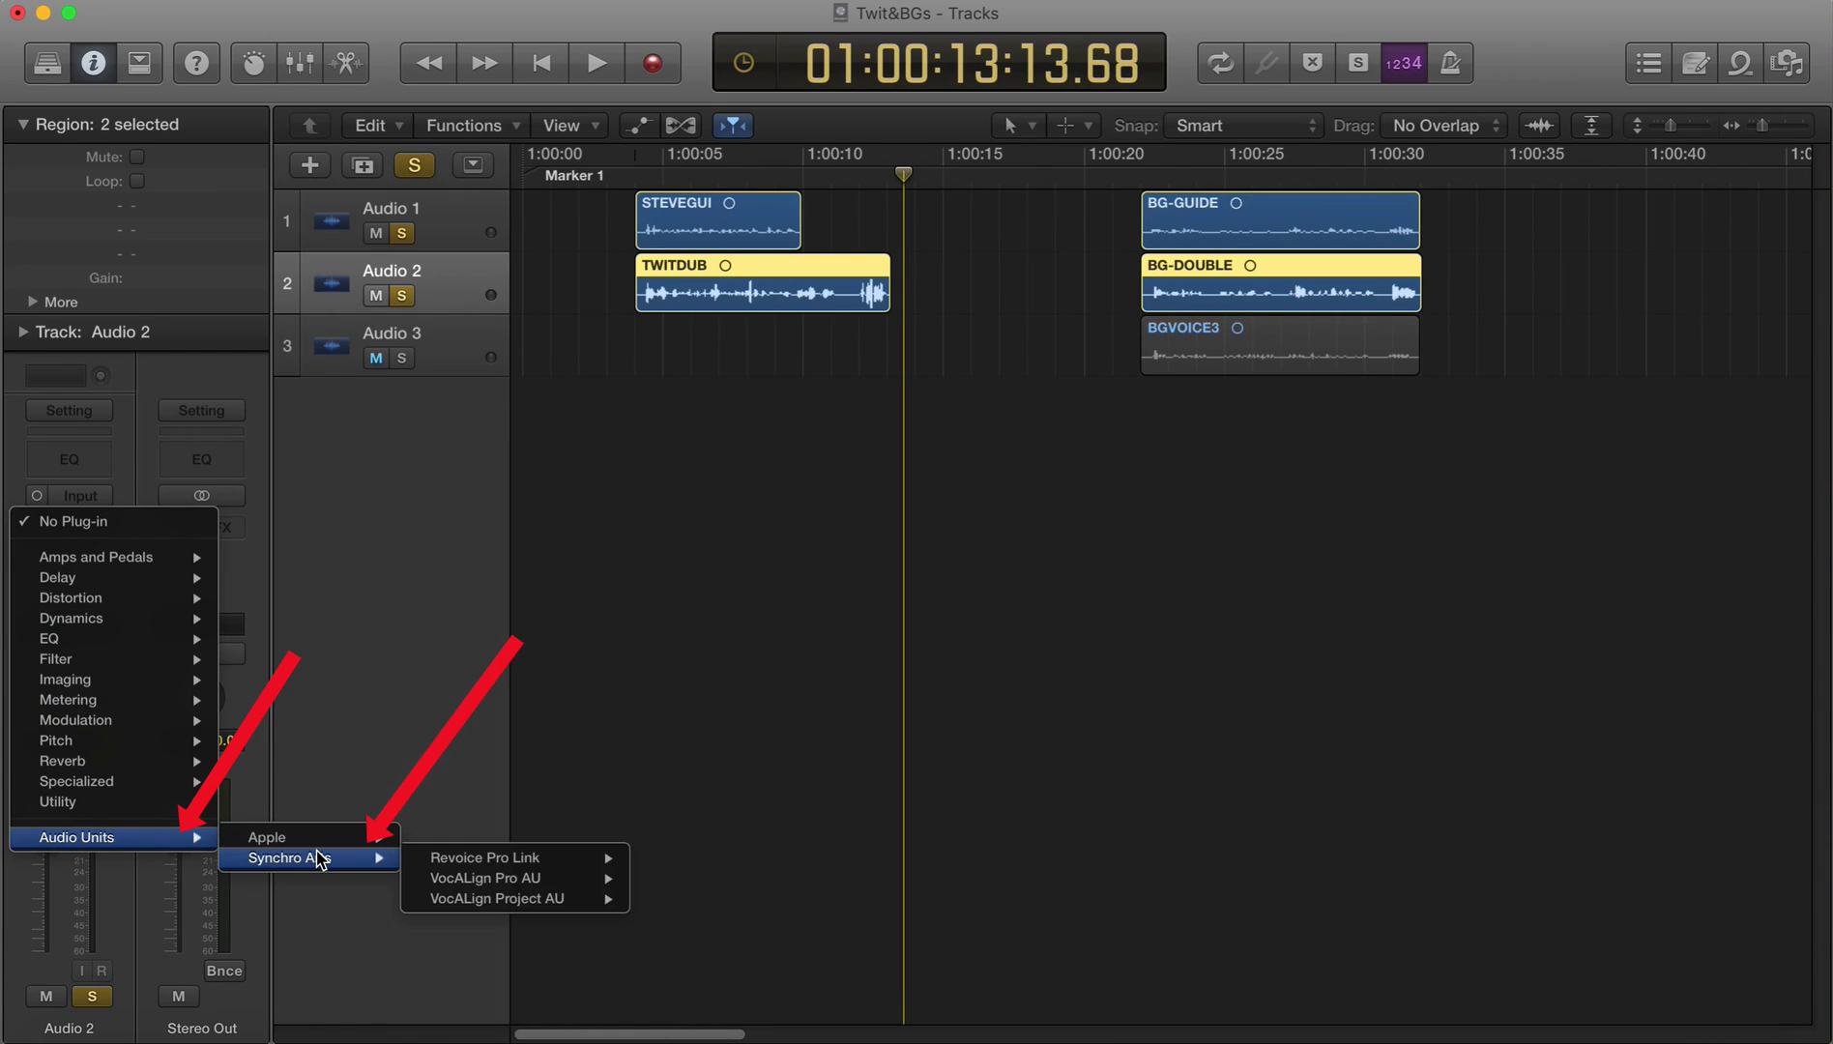
pyautogui.moveTo(474, 904)
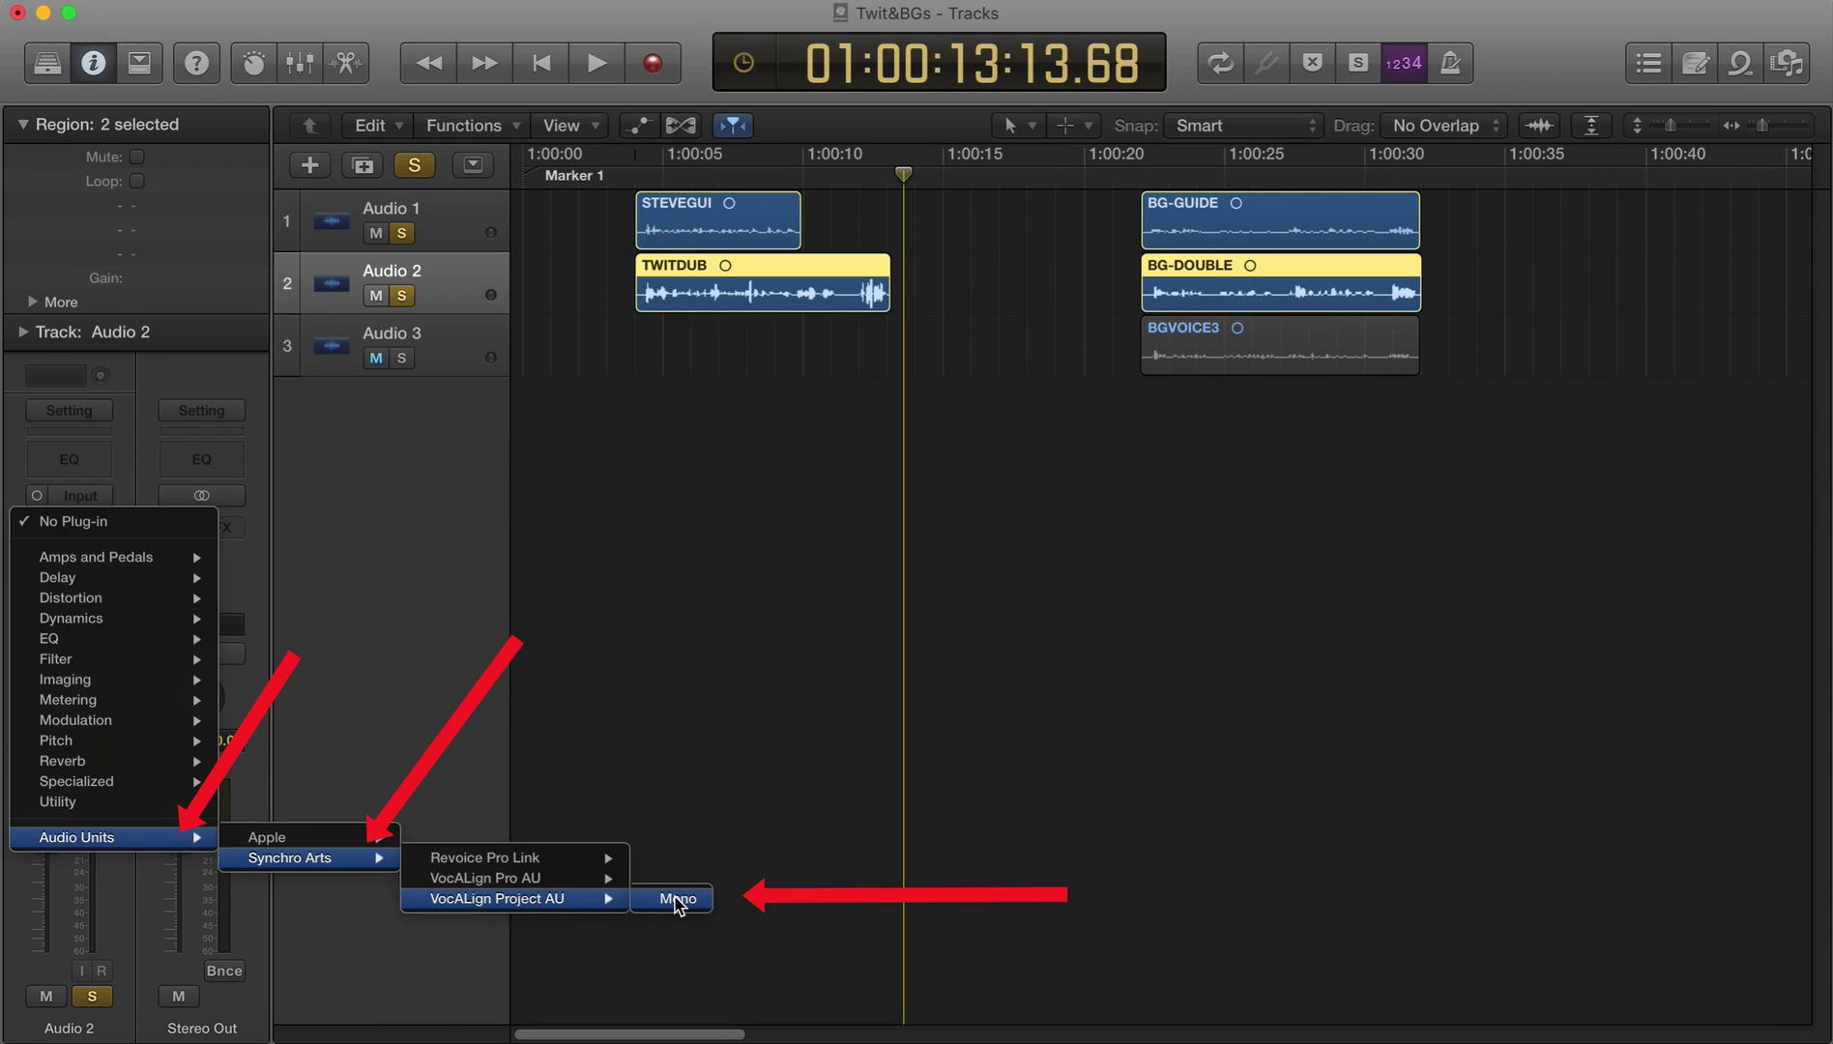
pyautogui.click(677, 899)
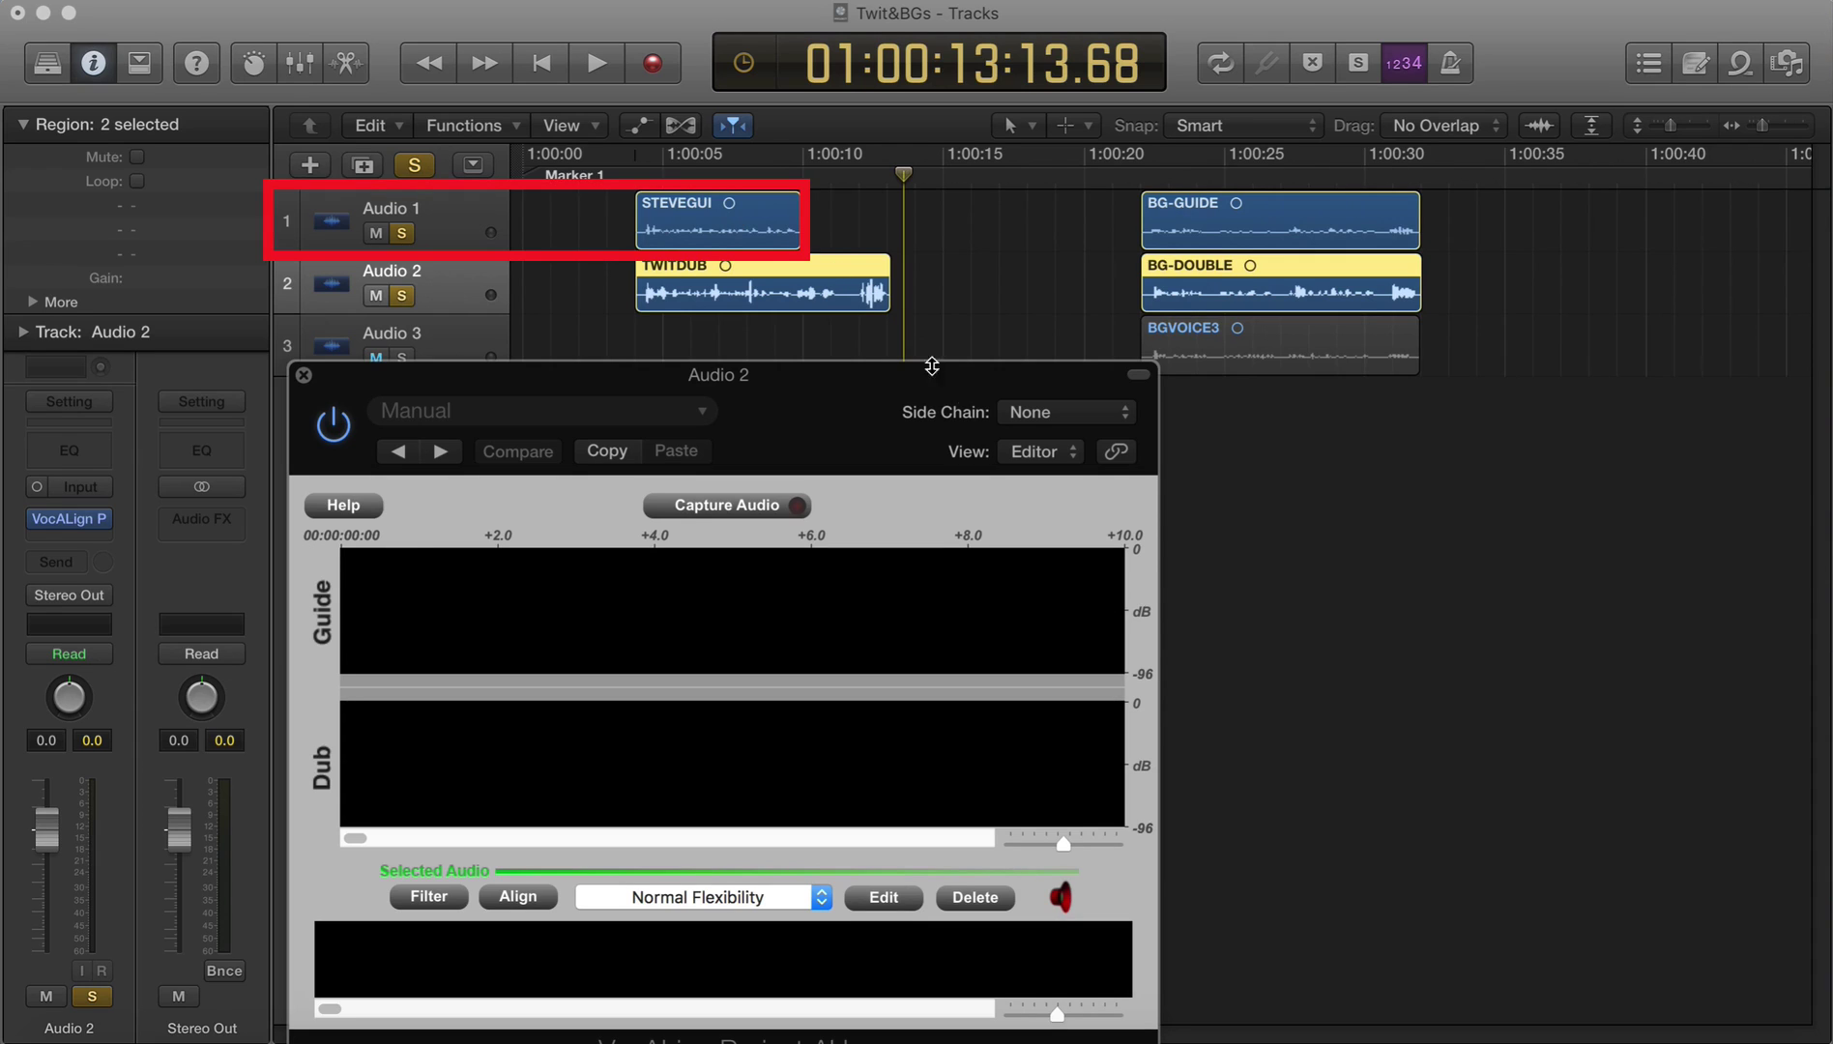
pyautogui.click(1035, 414)
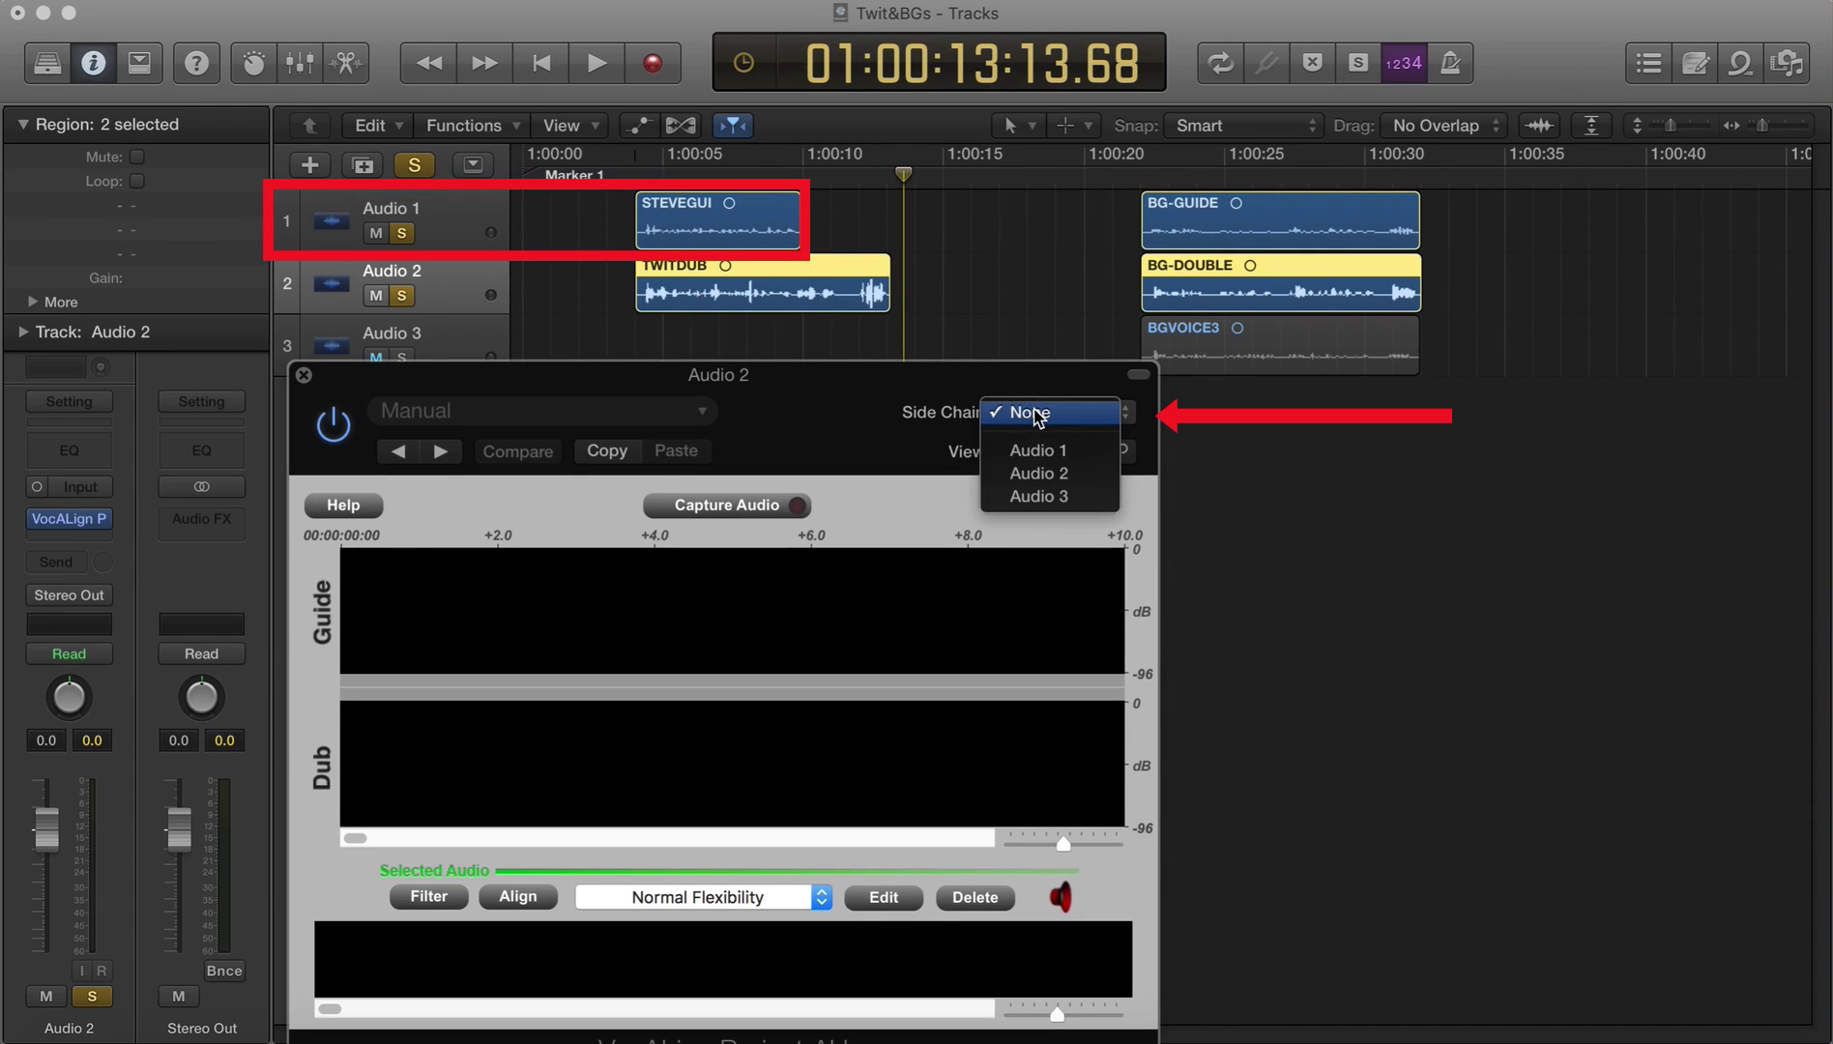
pyautogui.click(1039, 451)
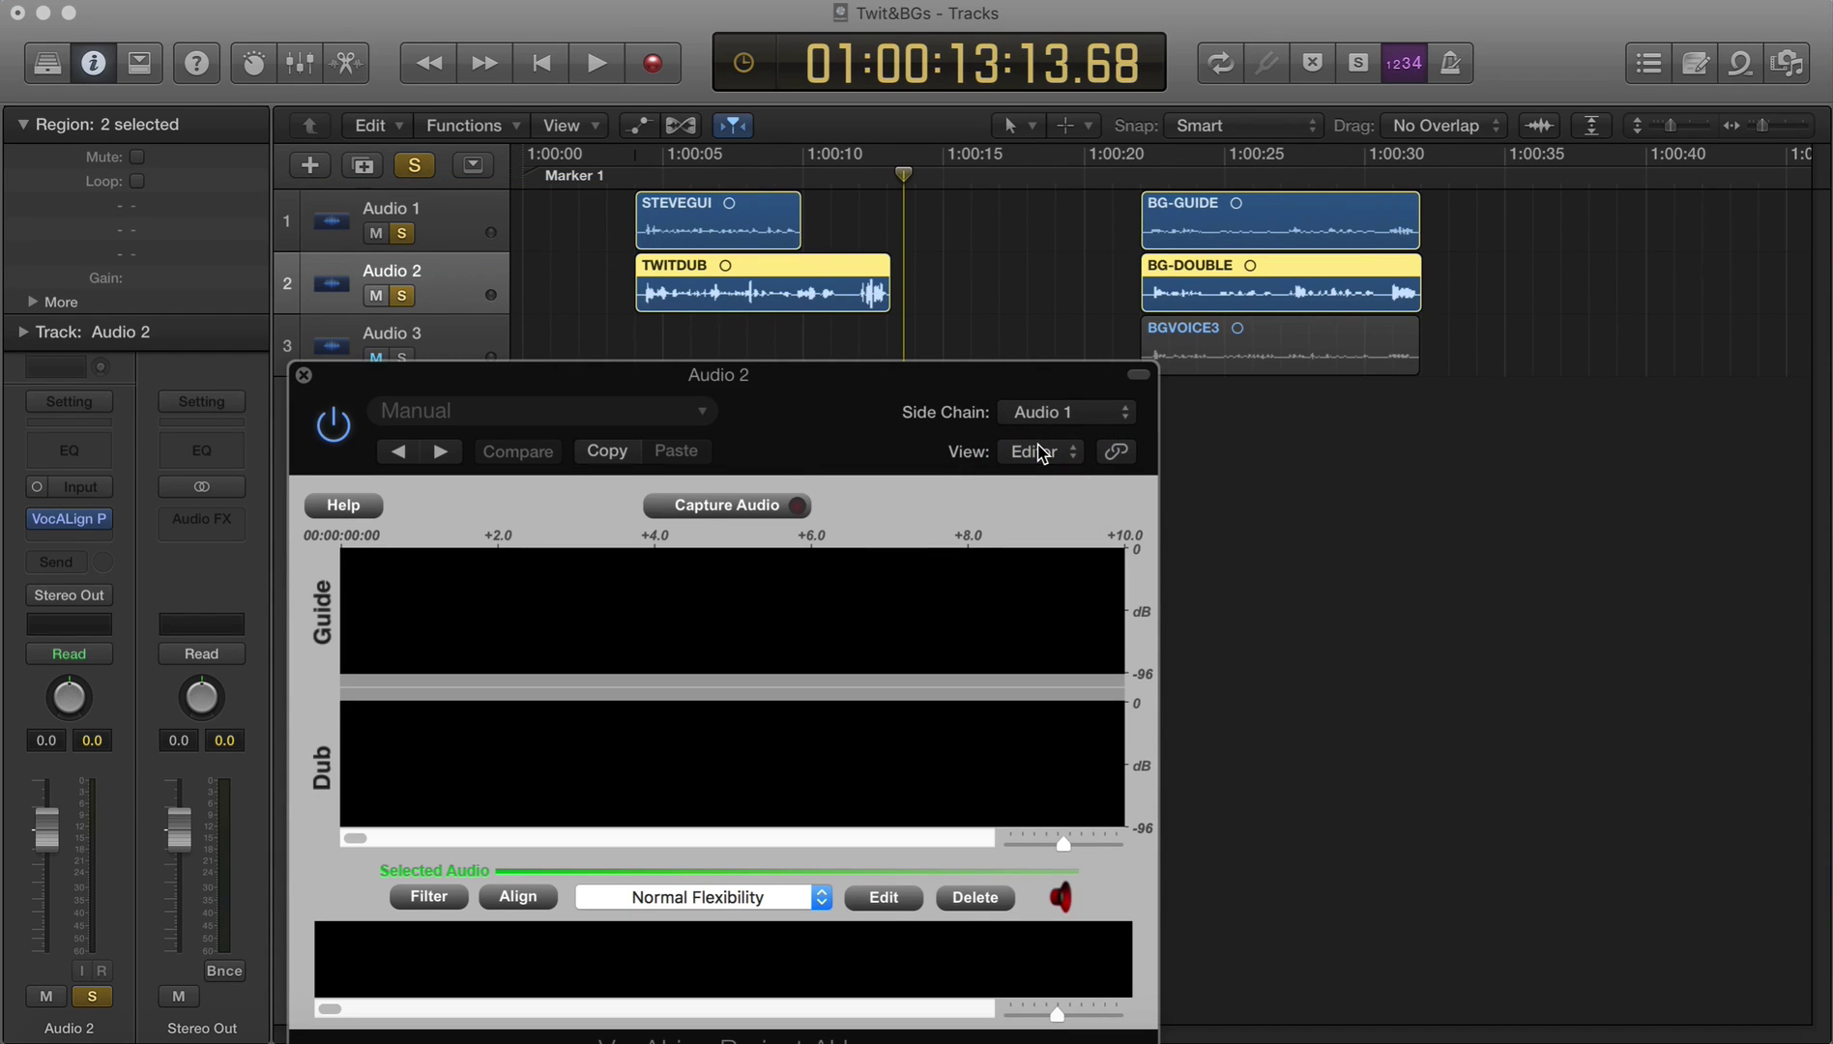
# Step: Capture the guide and dub audio in VocALign by playing from the start of the STEVEGUI and TWITDUB regions
pyautogui.click(634, 178)
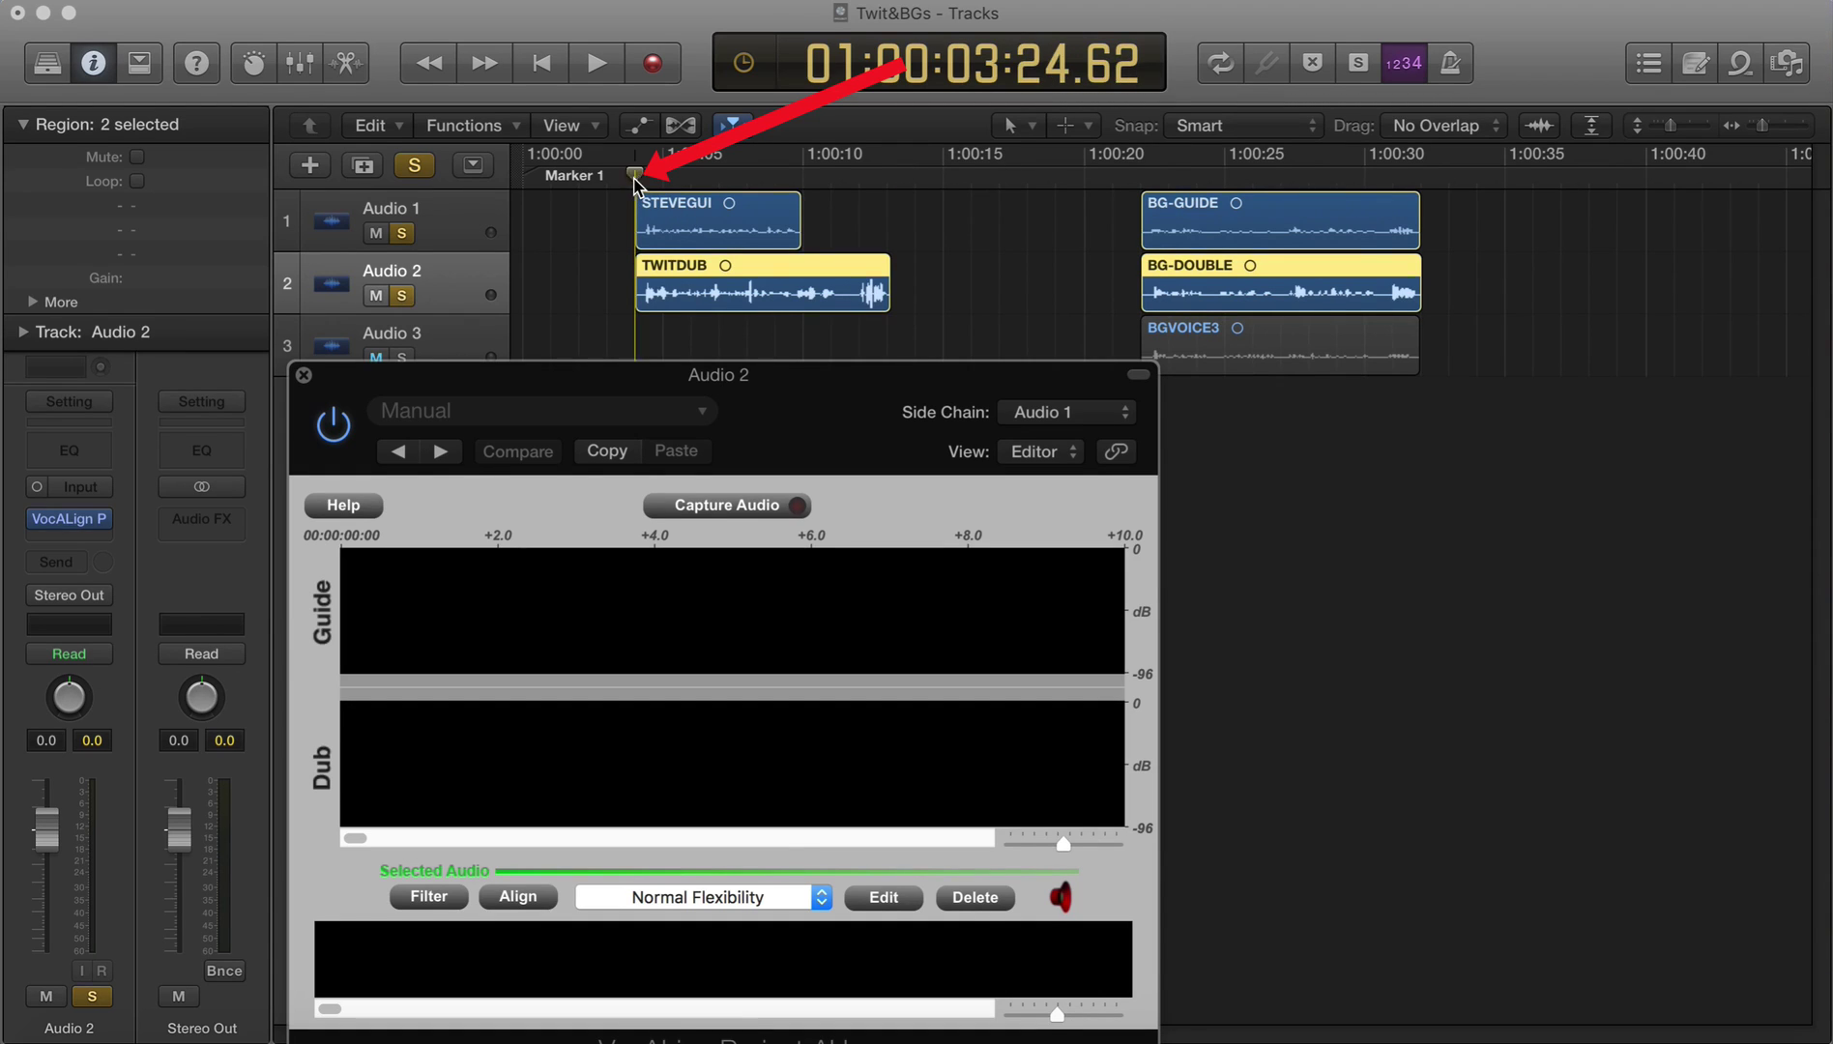
pyautogui.click(697, 506)
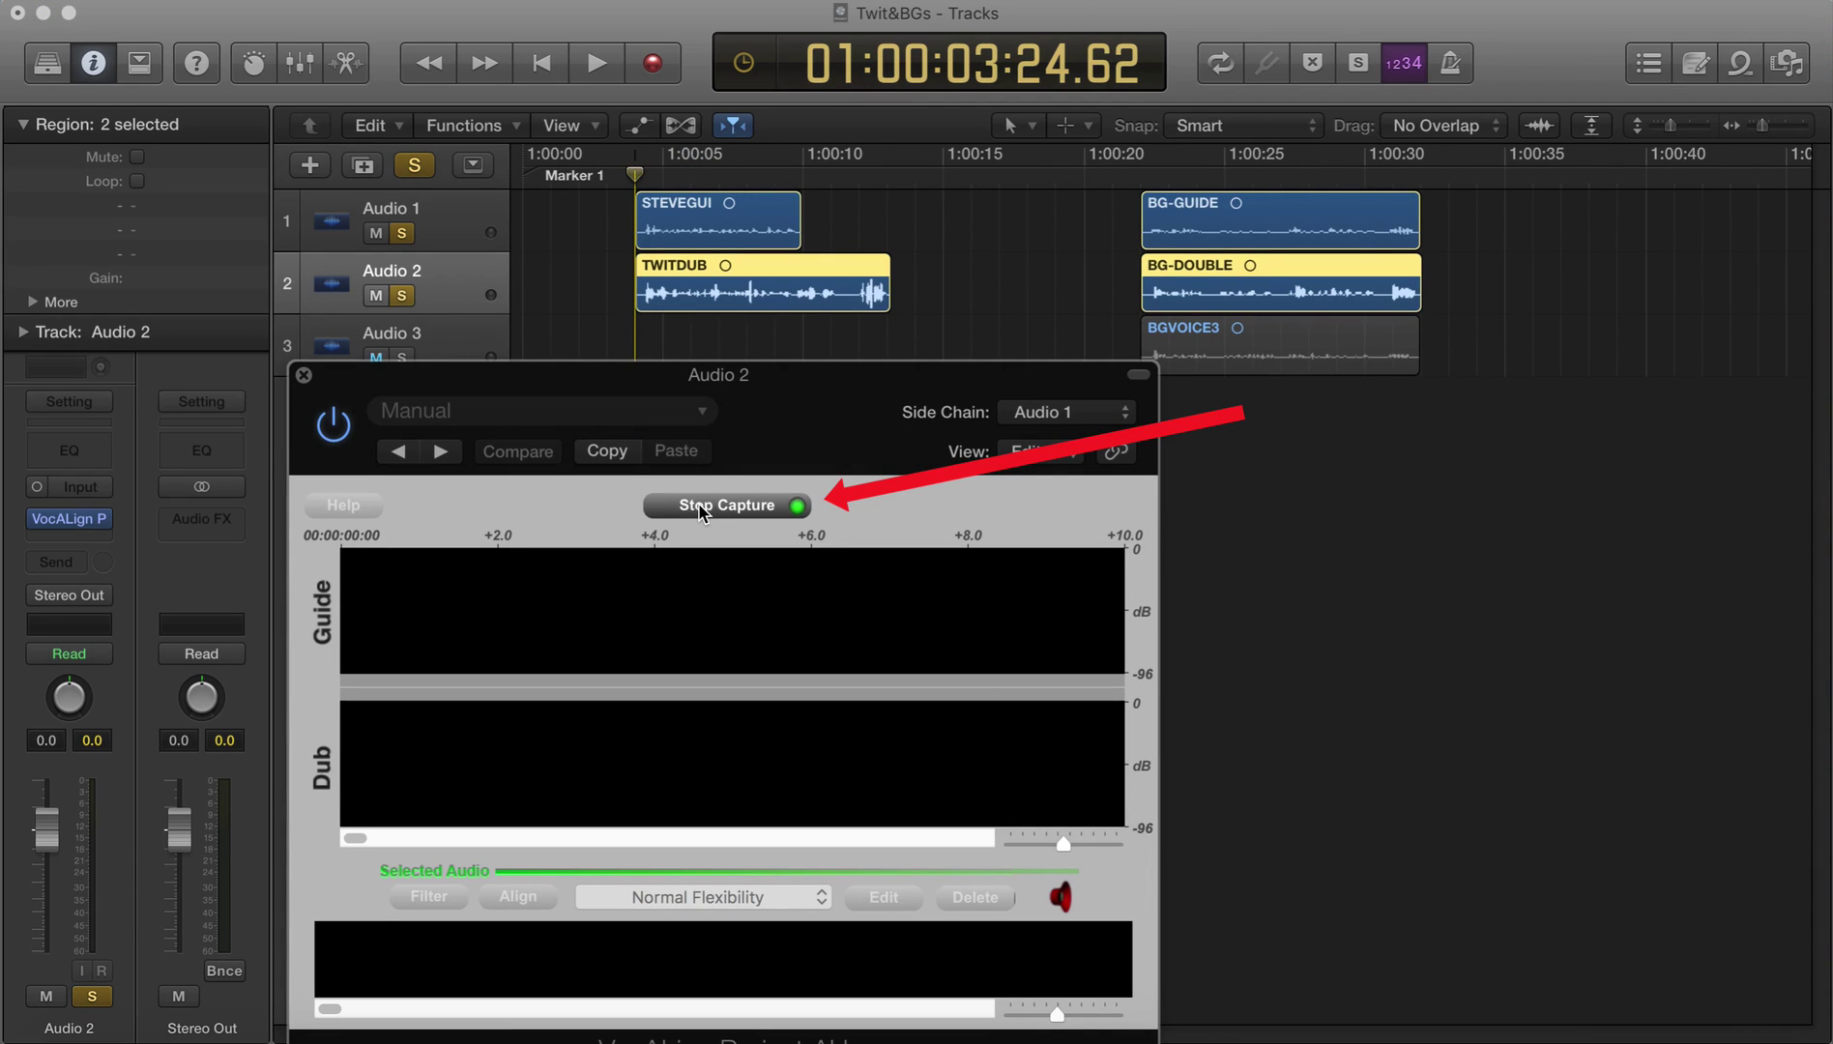
pyautogui.press('space')
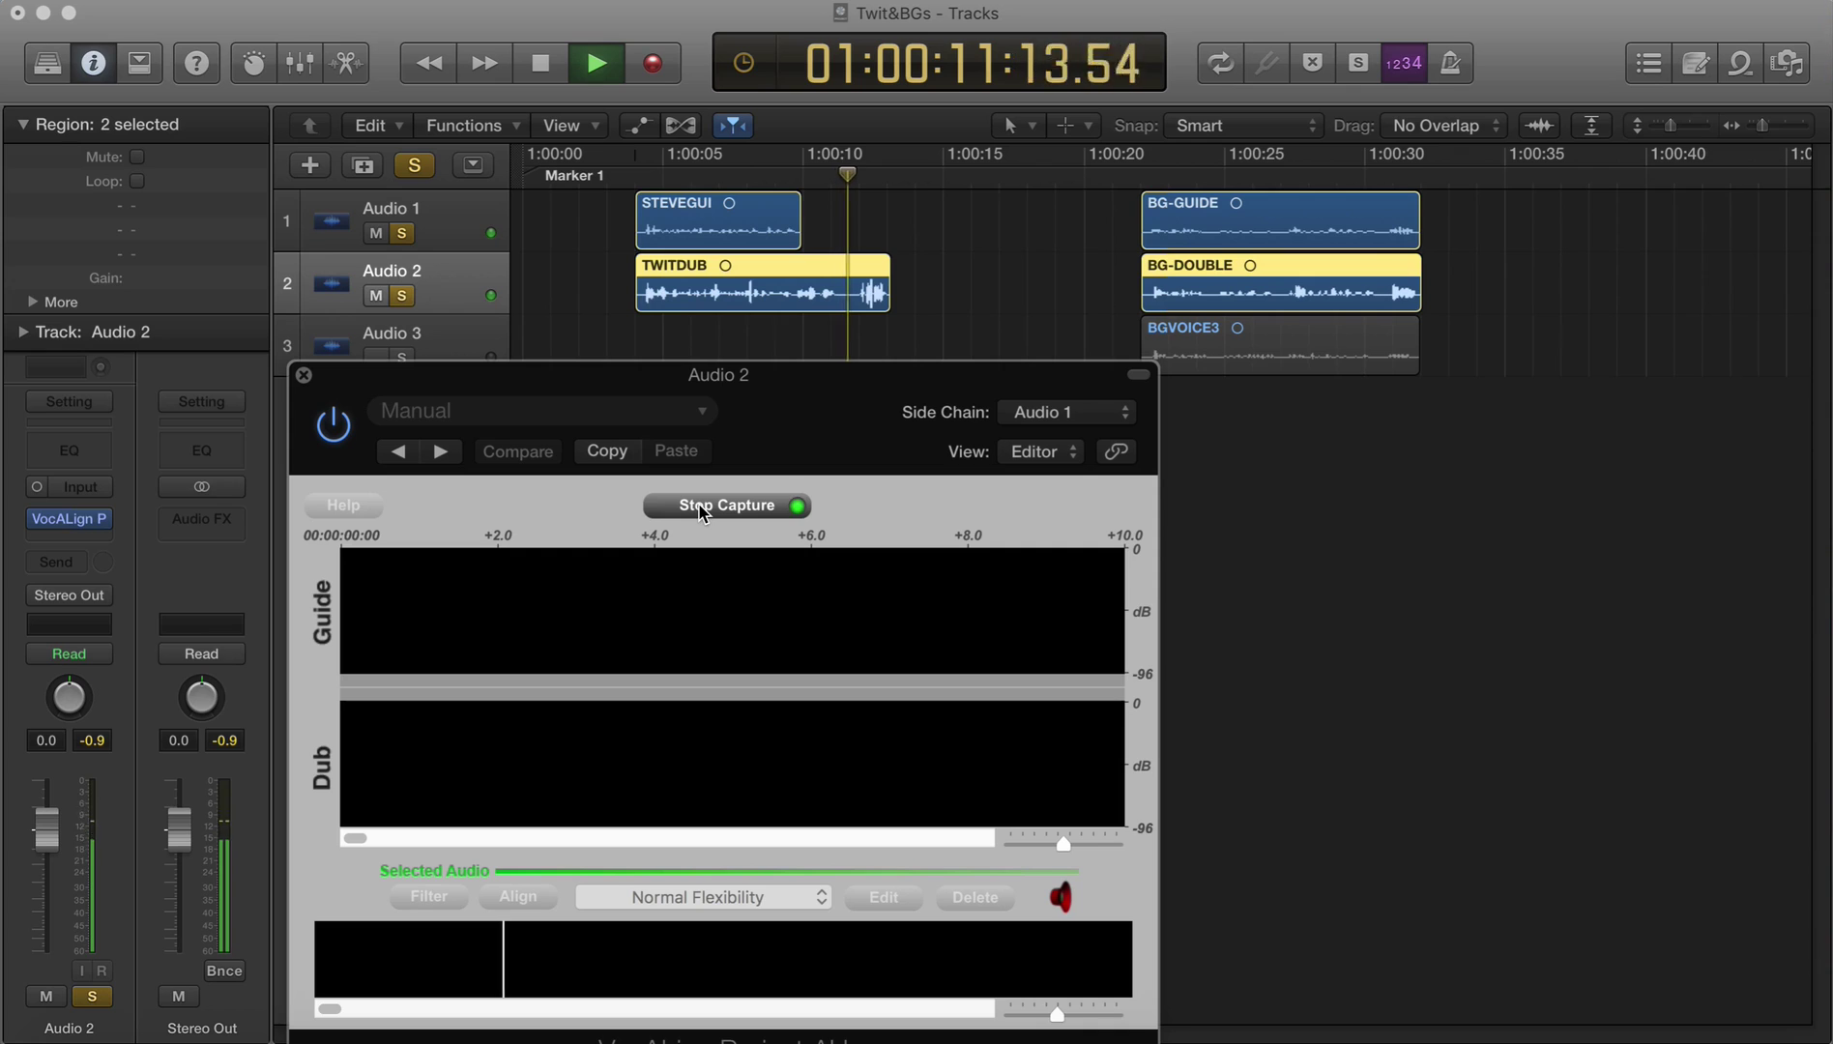
pyautogui.press('space')
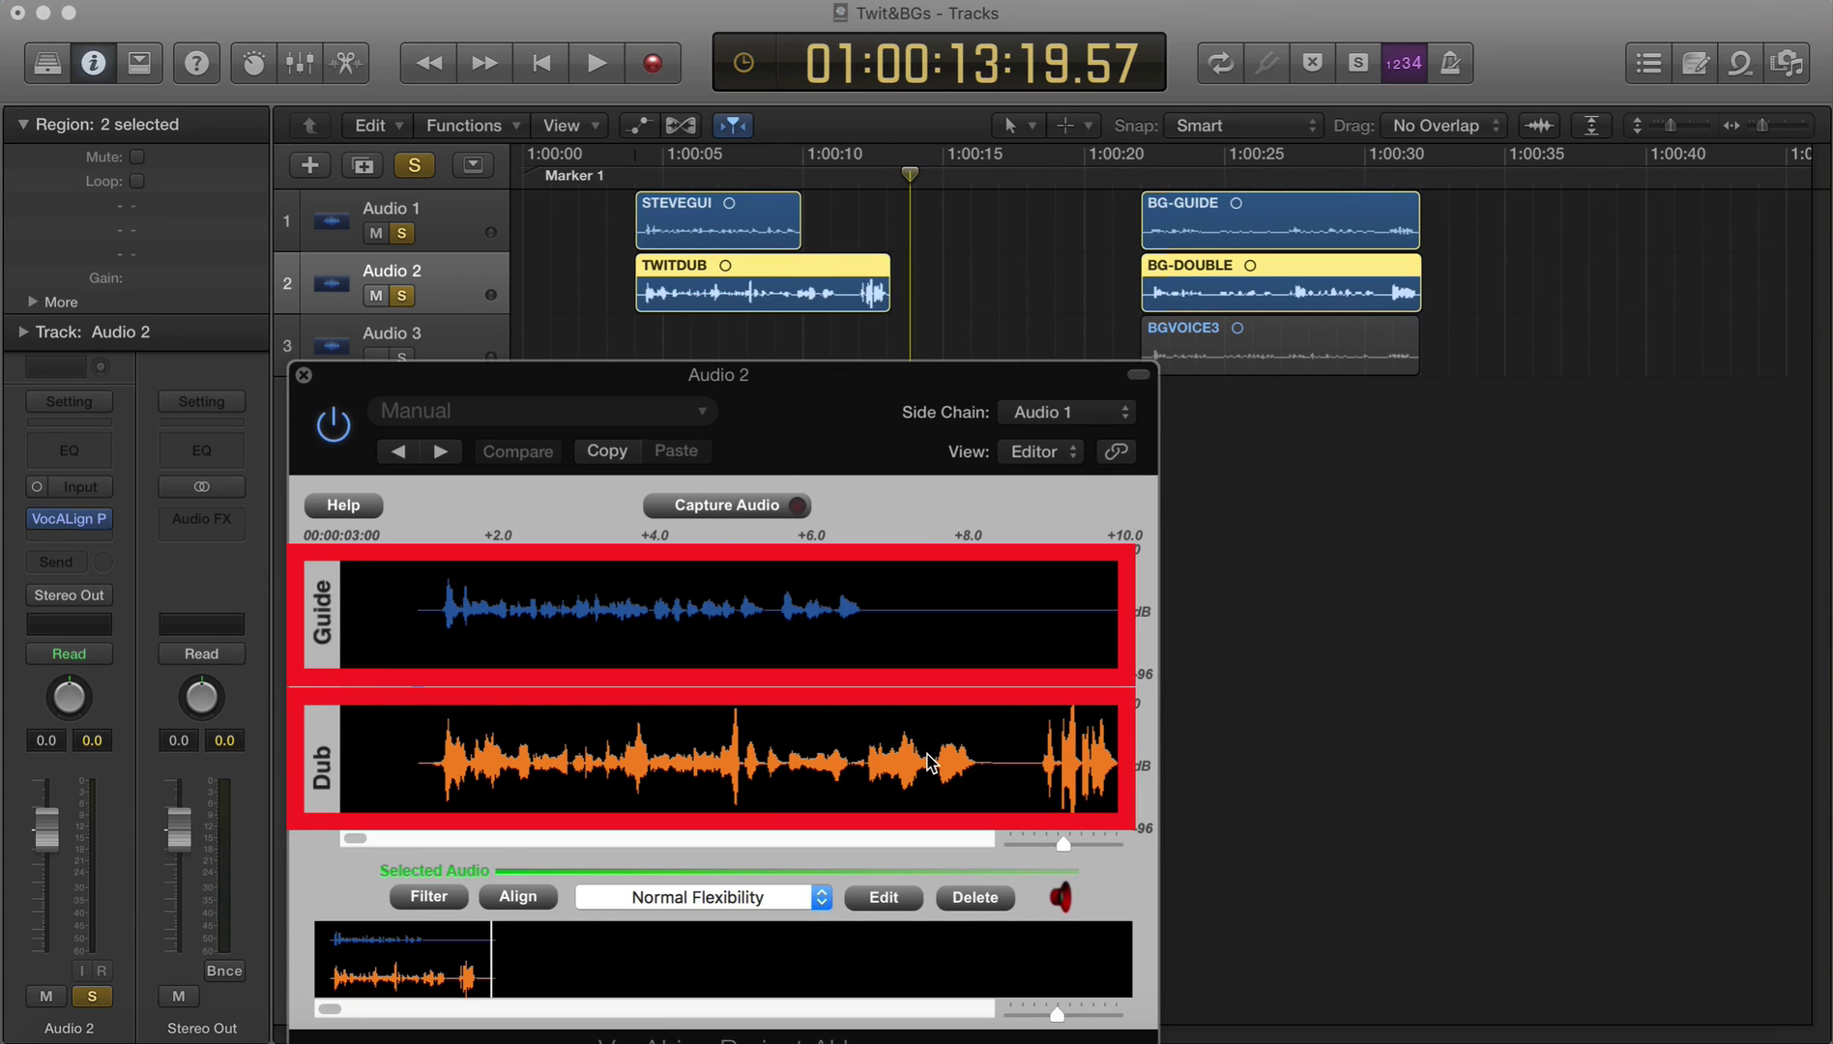
# Step: Create the aligned dub edit with Normal Flexibility and play it against the guide from before the regions
pyautogui.click(882, 897)
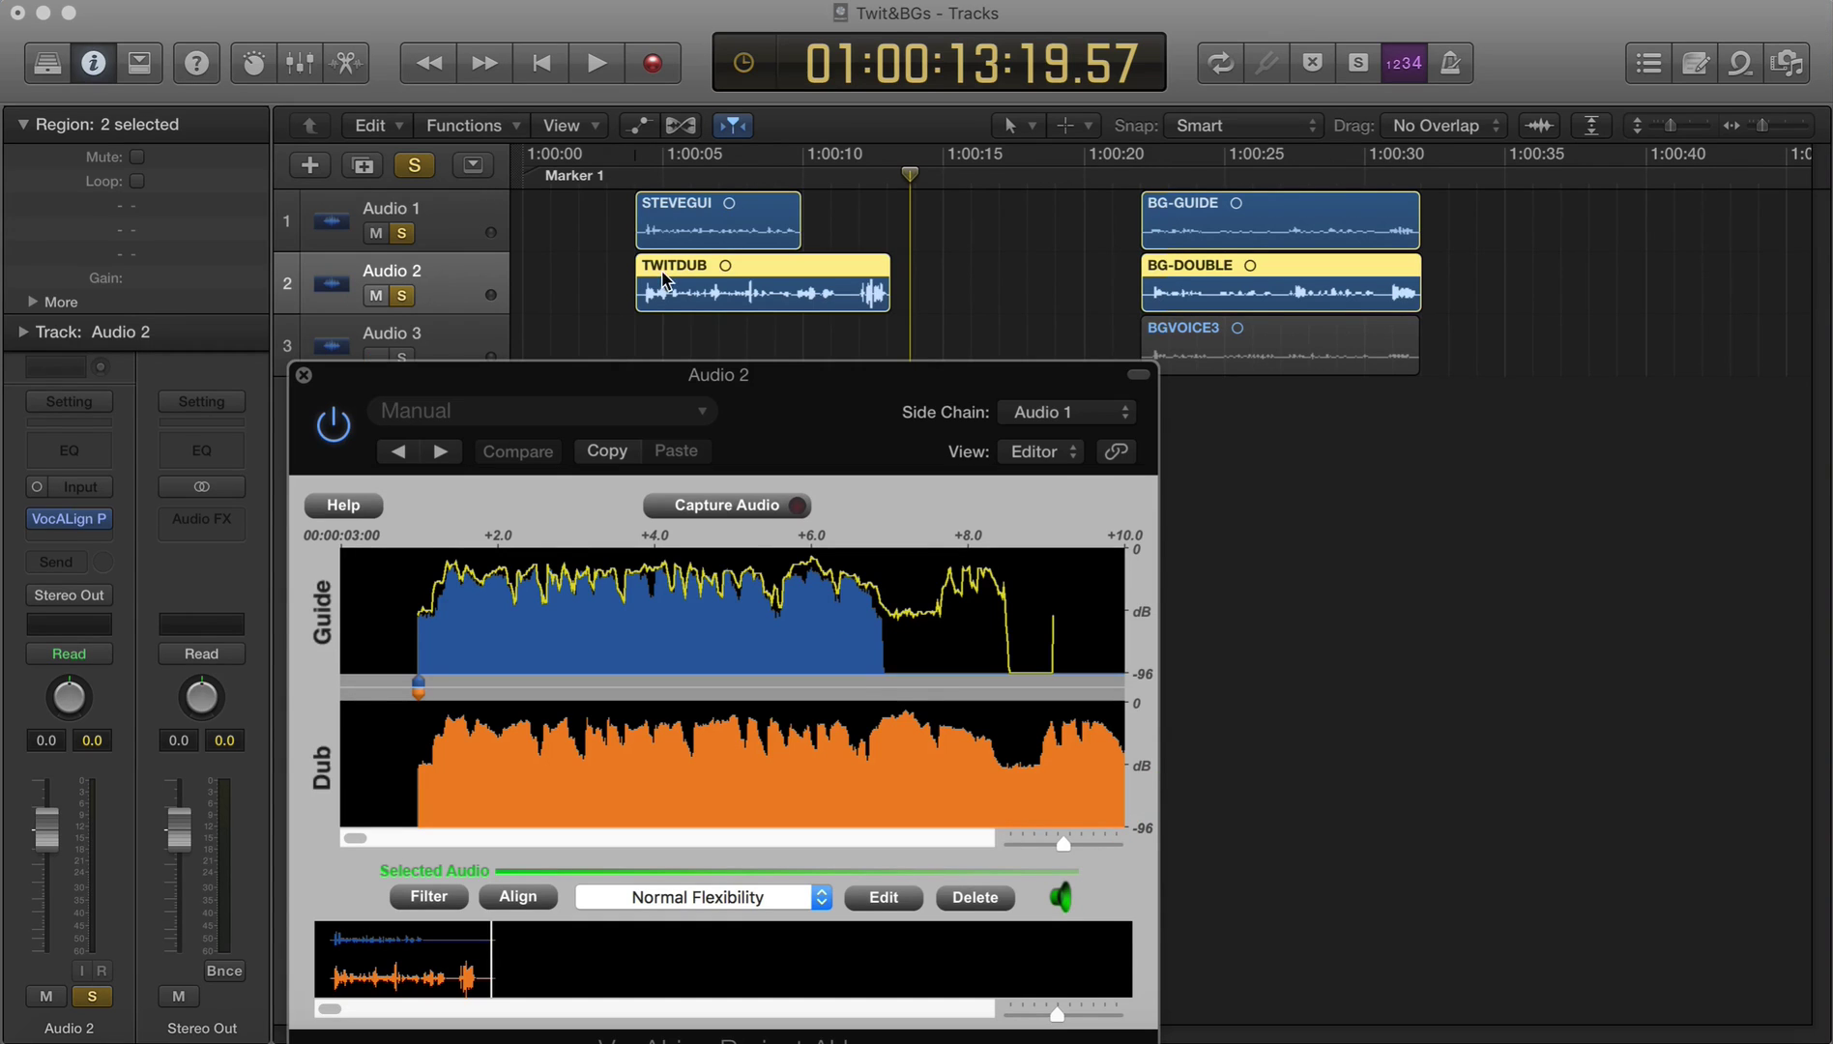
pyautogui.doubleClick(627, 183)
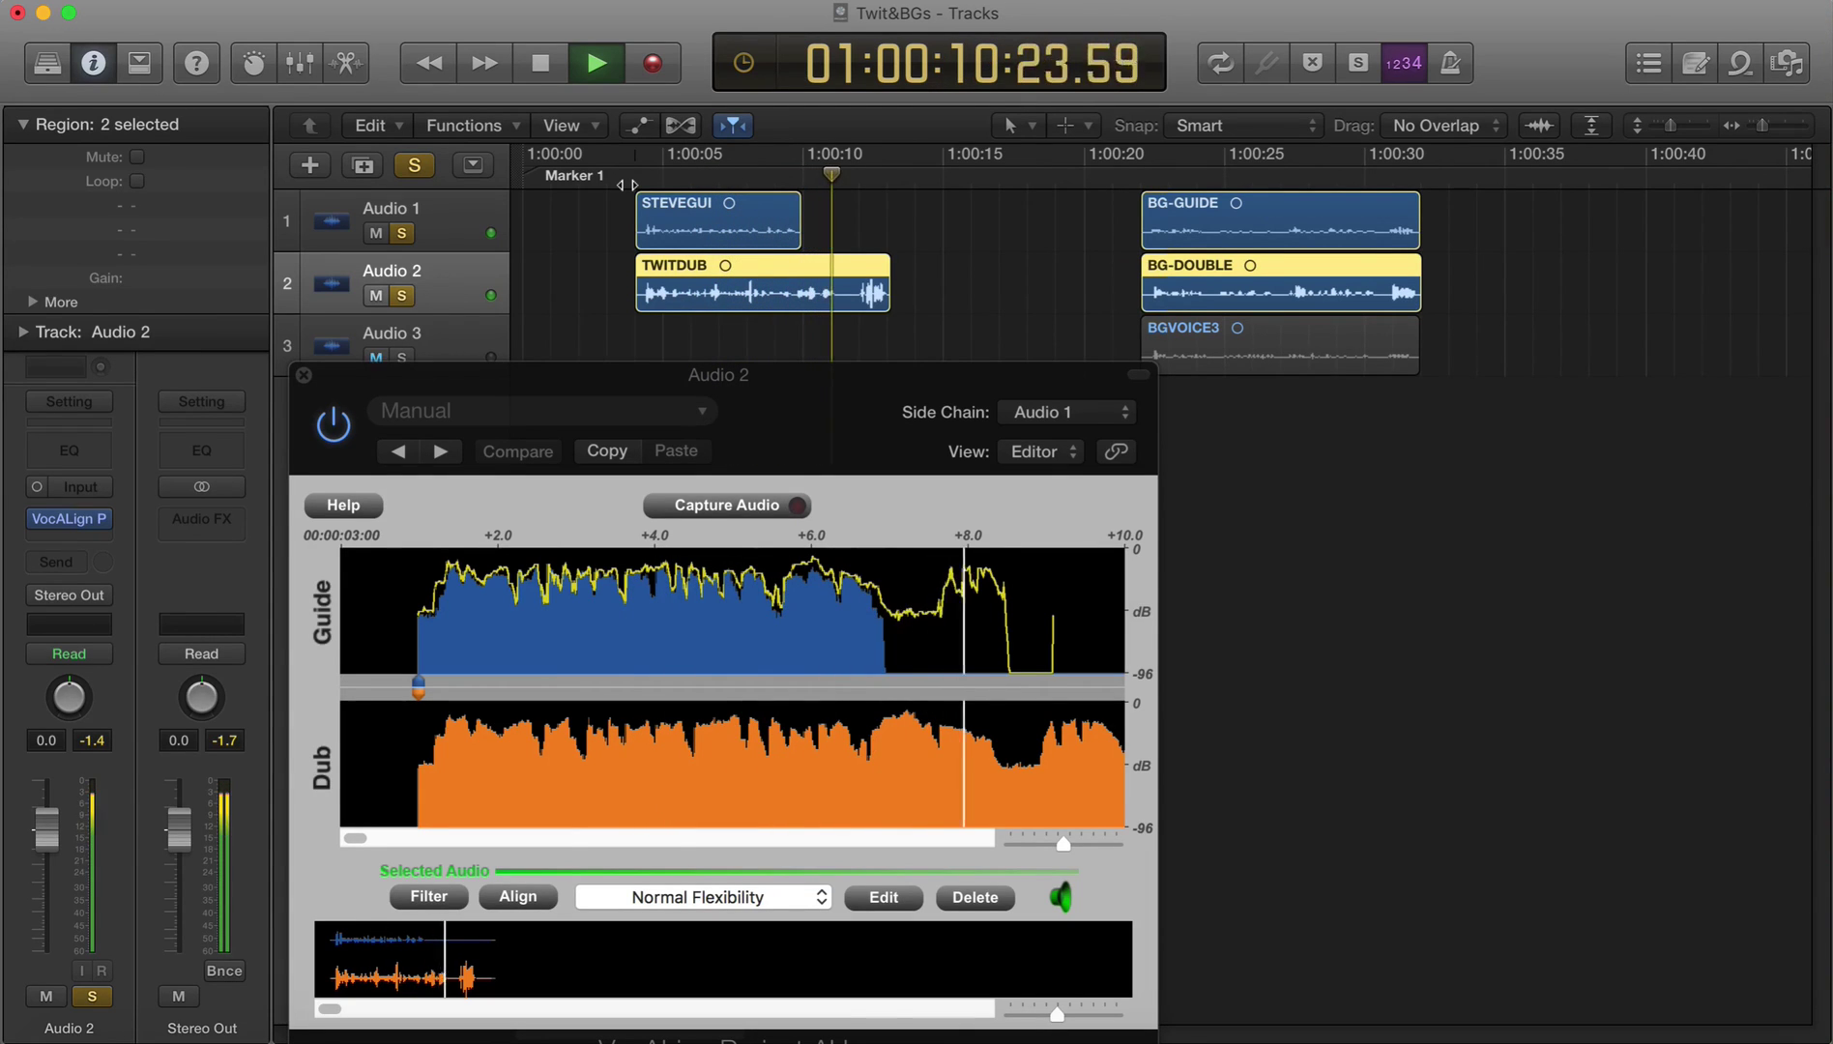
pyautogui.press('space')
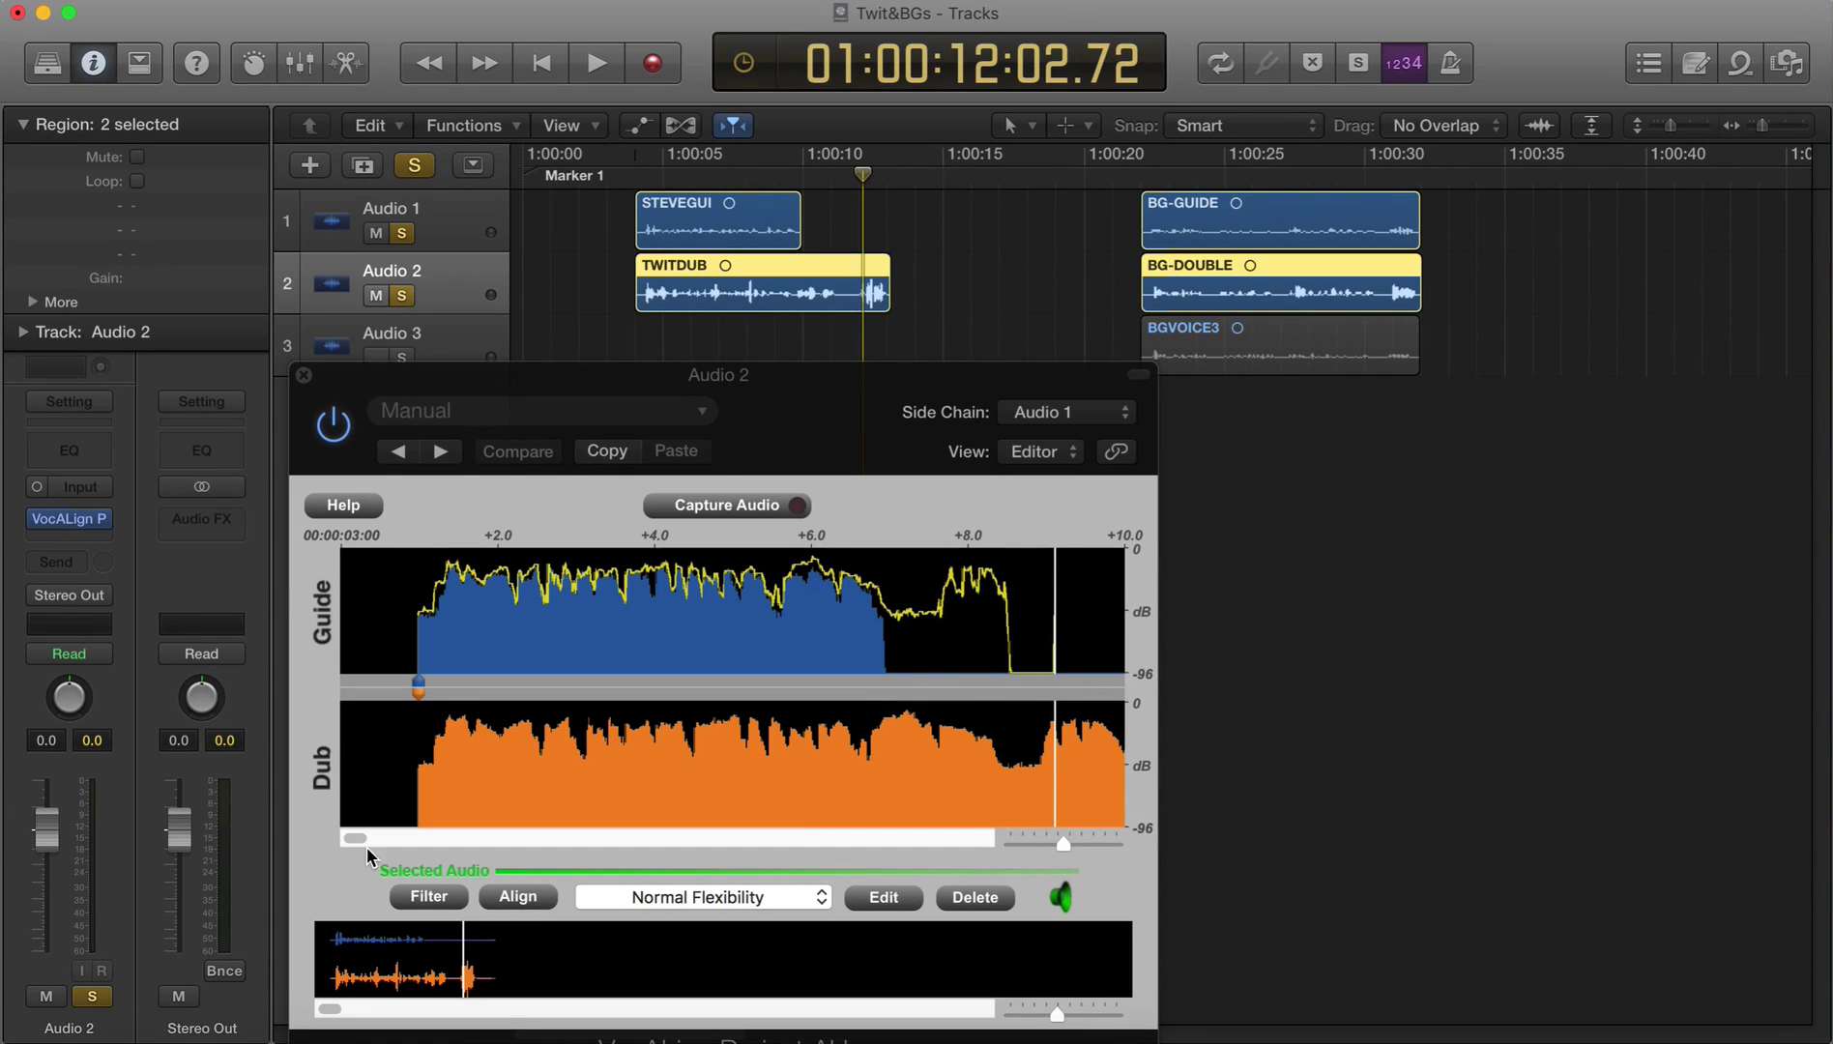
# Step: Move the guide's end marker back to the end of the guide signal and regenerate the aligned edit
pyautogui.moveTo(356, 843); pyautogui.dragTo(471, 841)
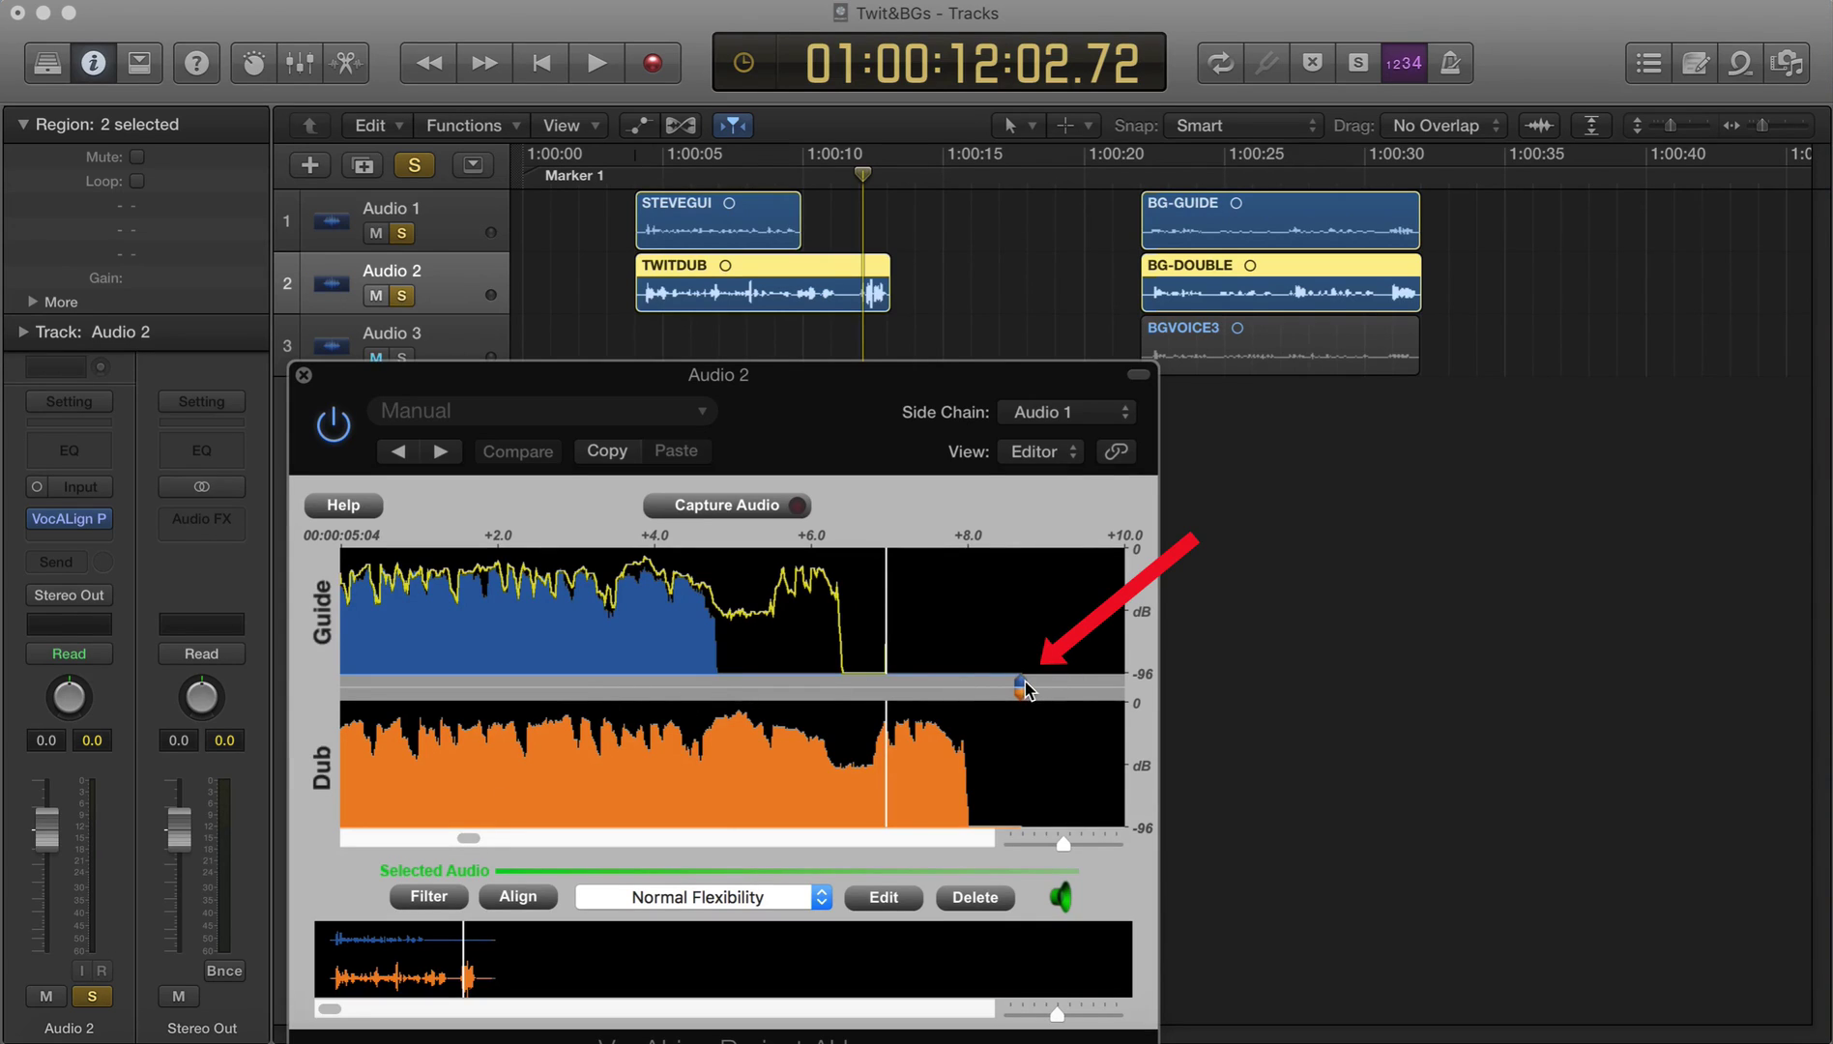
pyautogui.moveTo(1022, 689); pyautogui.dragTo(788, 683)
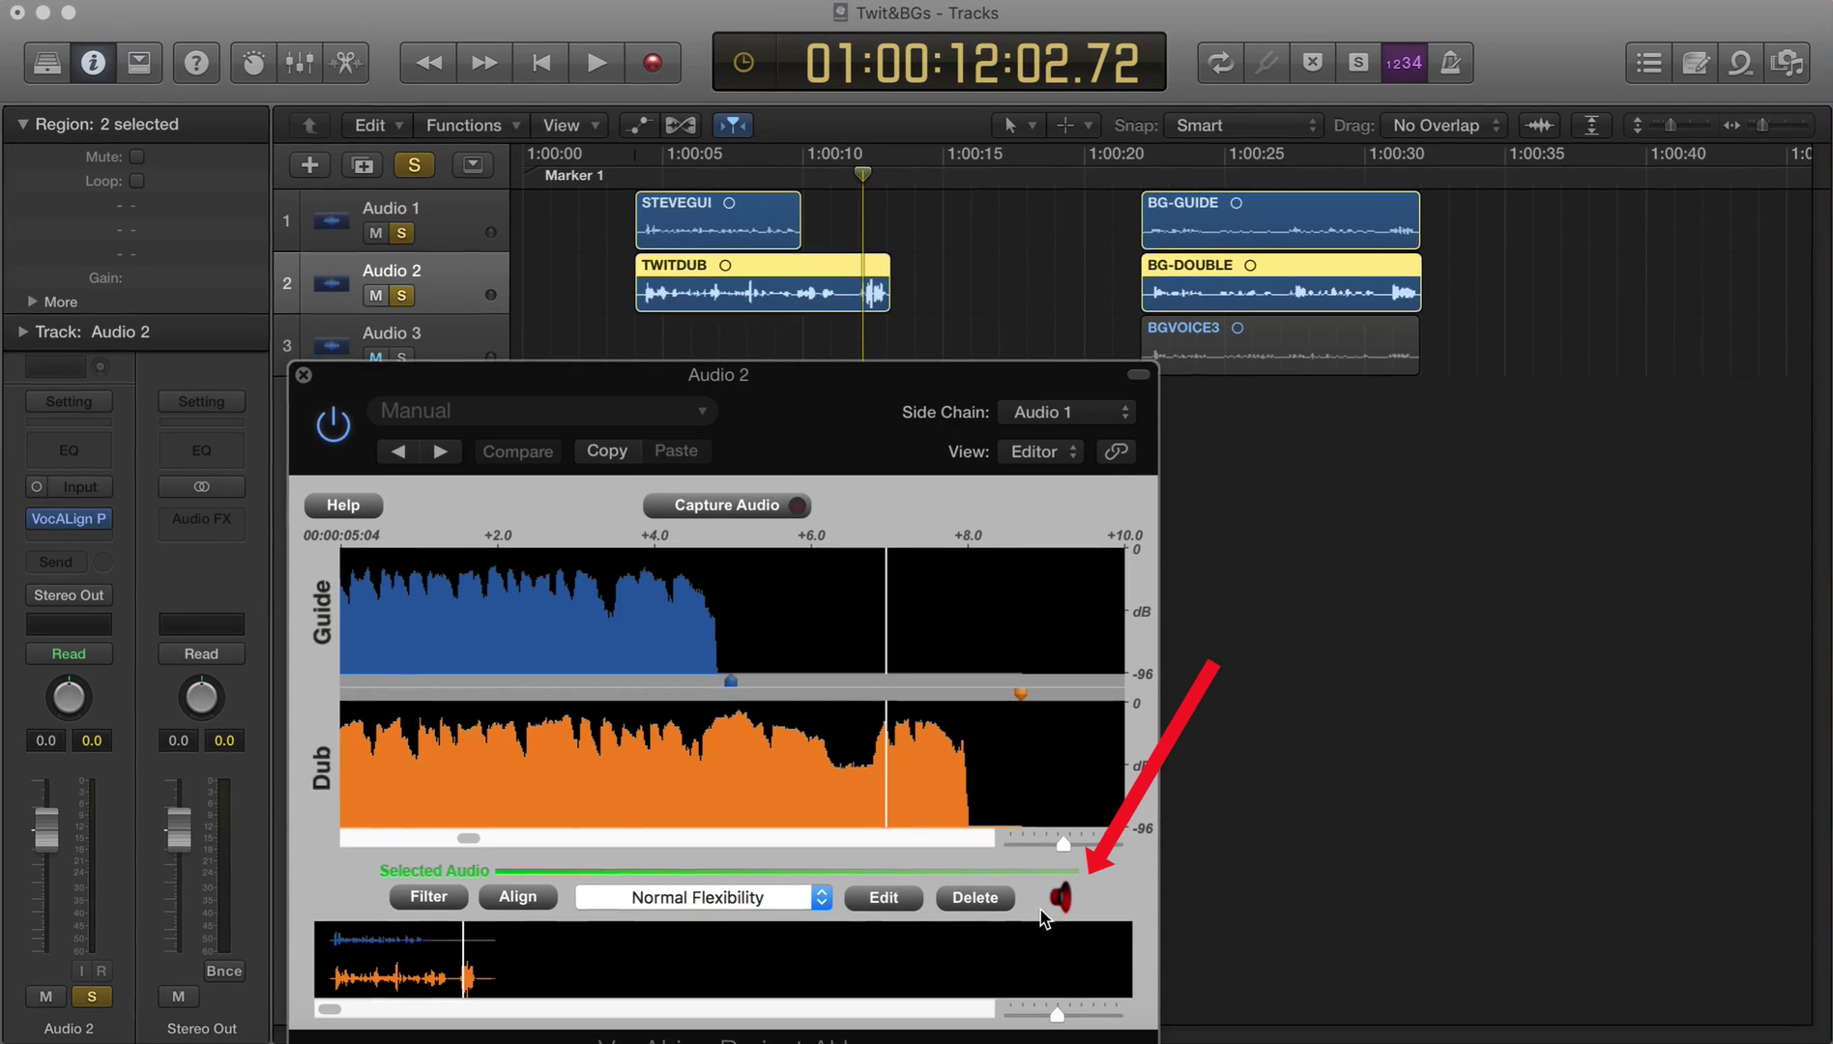
pyautogui.click(885, 899)
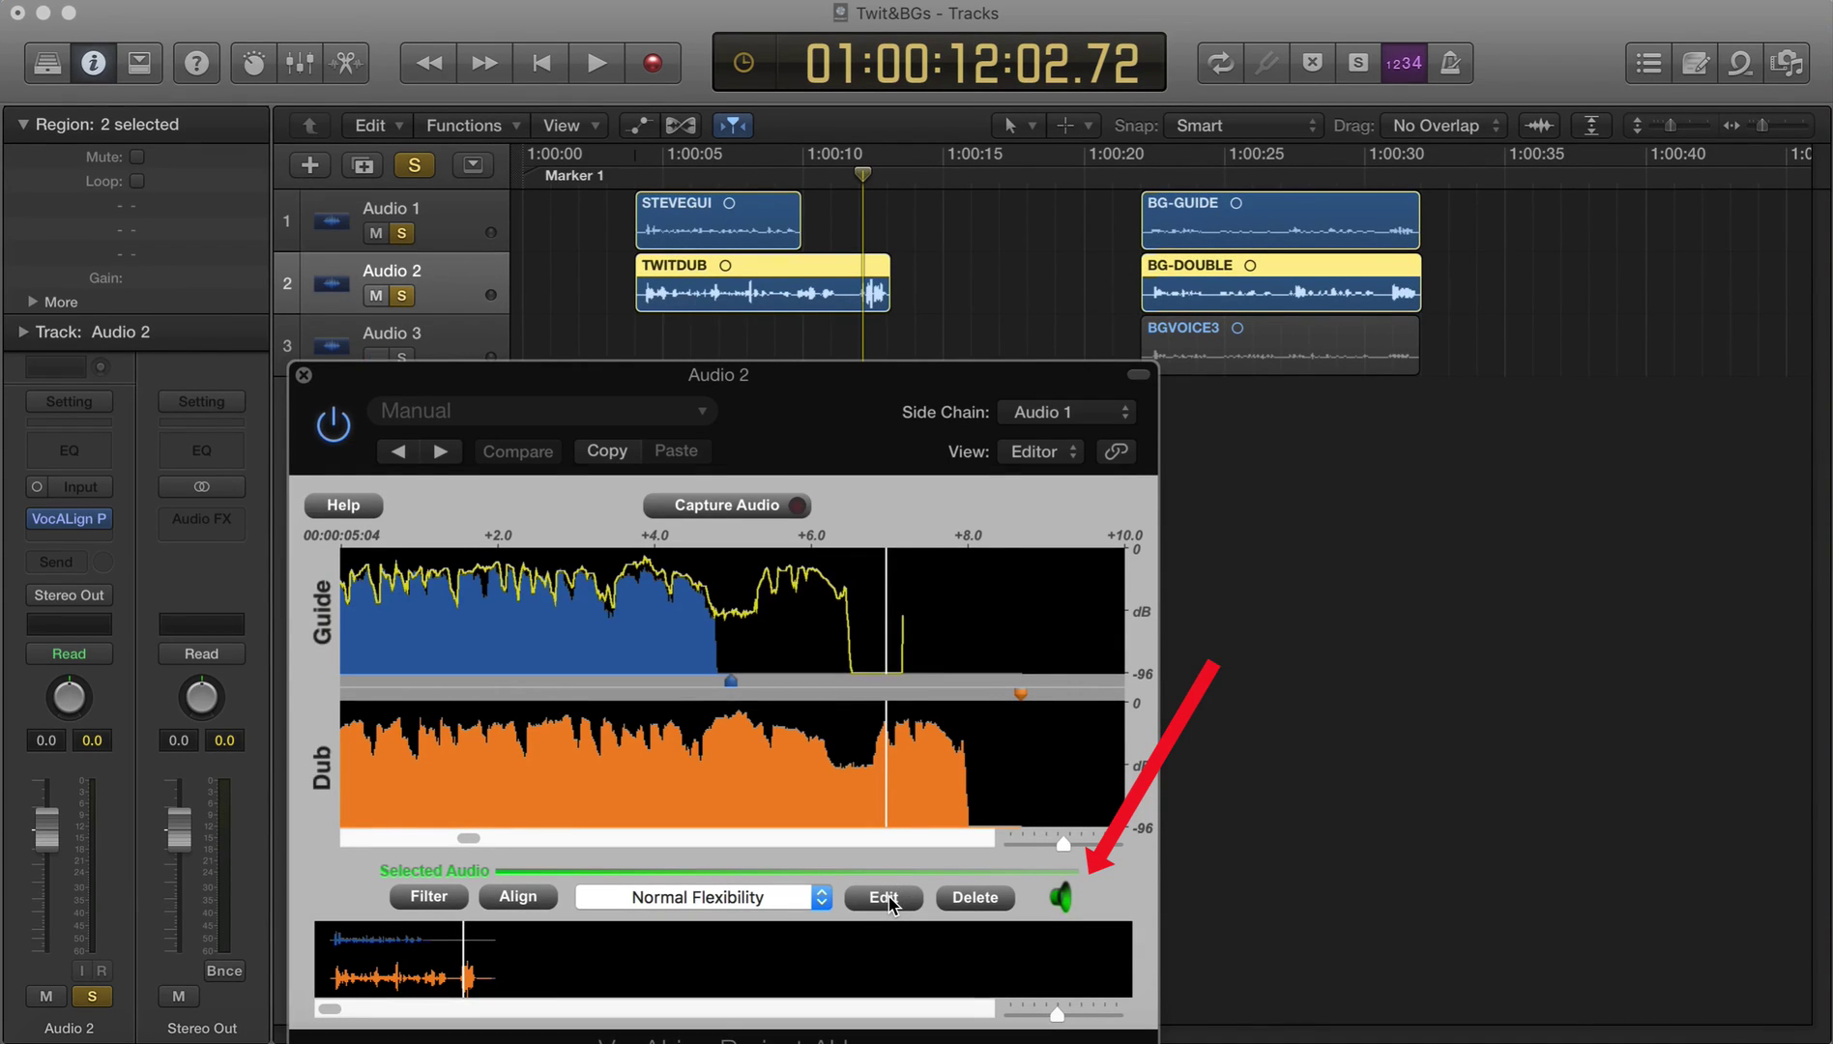
# Step: Play the regenerated aligned dub with the guide from just before the regions
pyautogui.click(628, 182)
pyautogui.press('space')
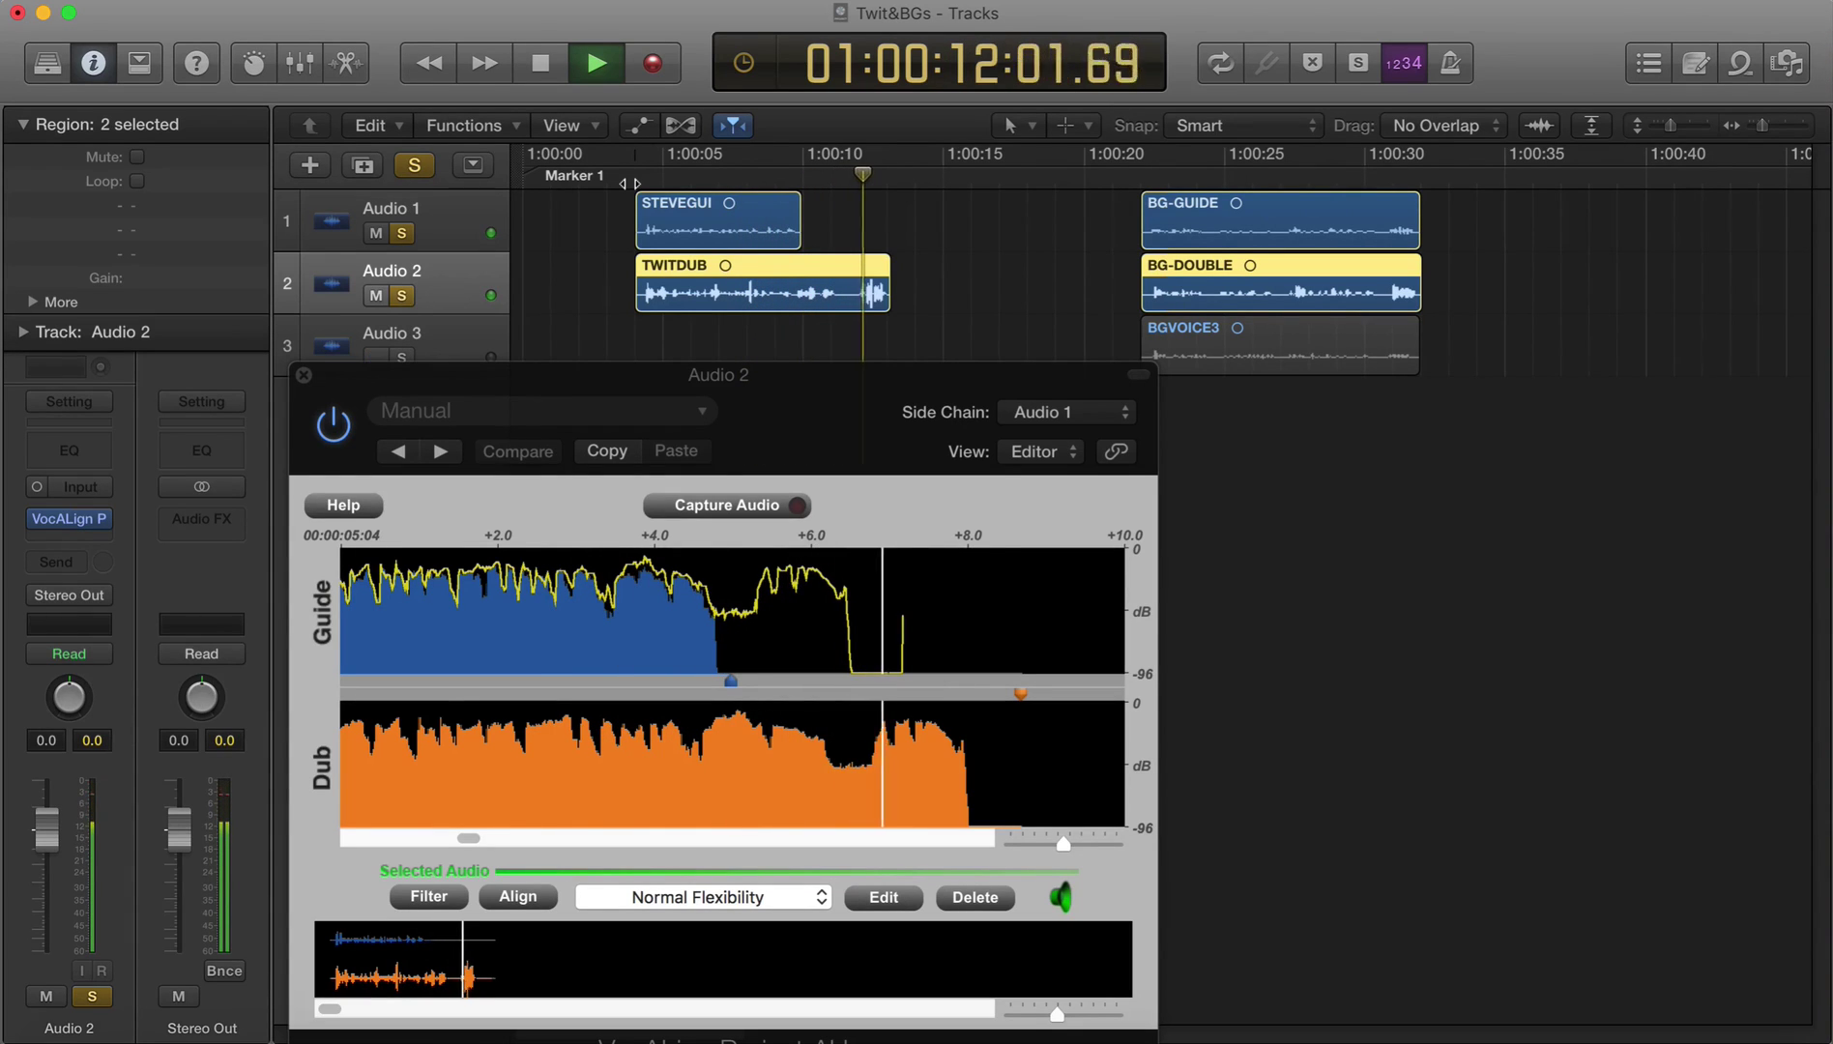
pyautogui.press('space')
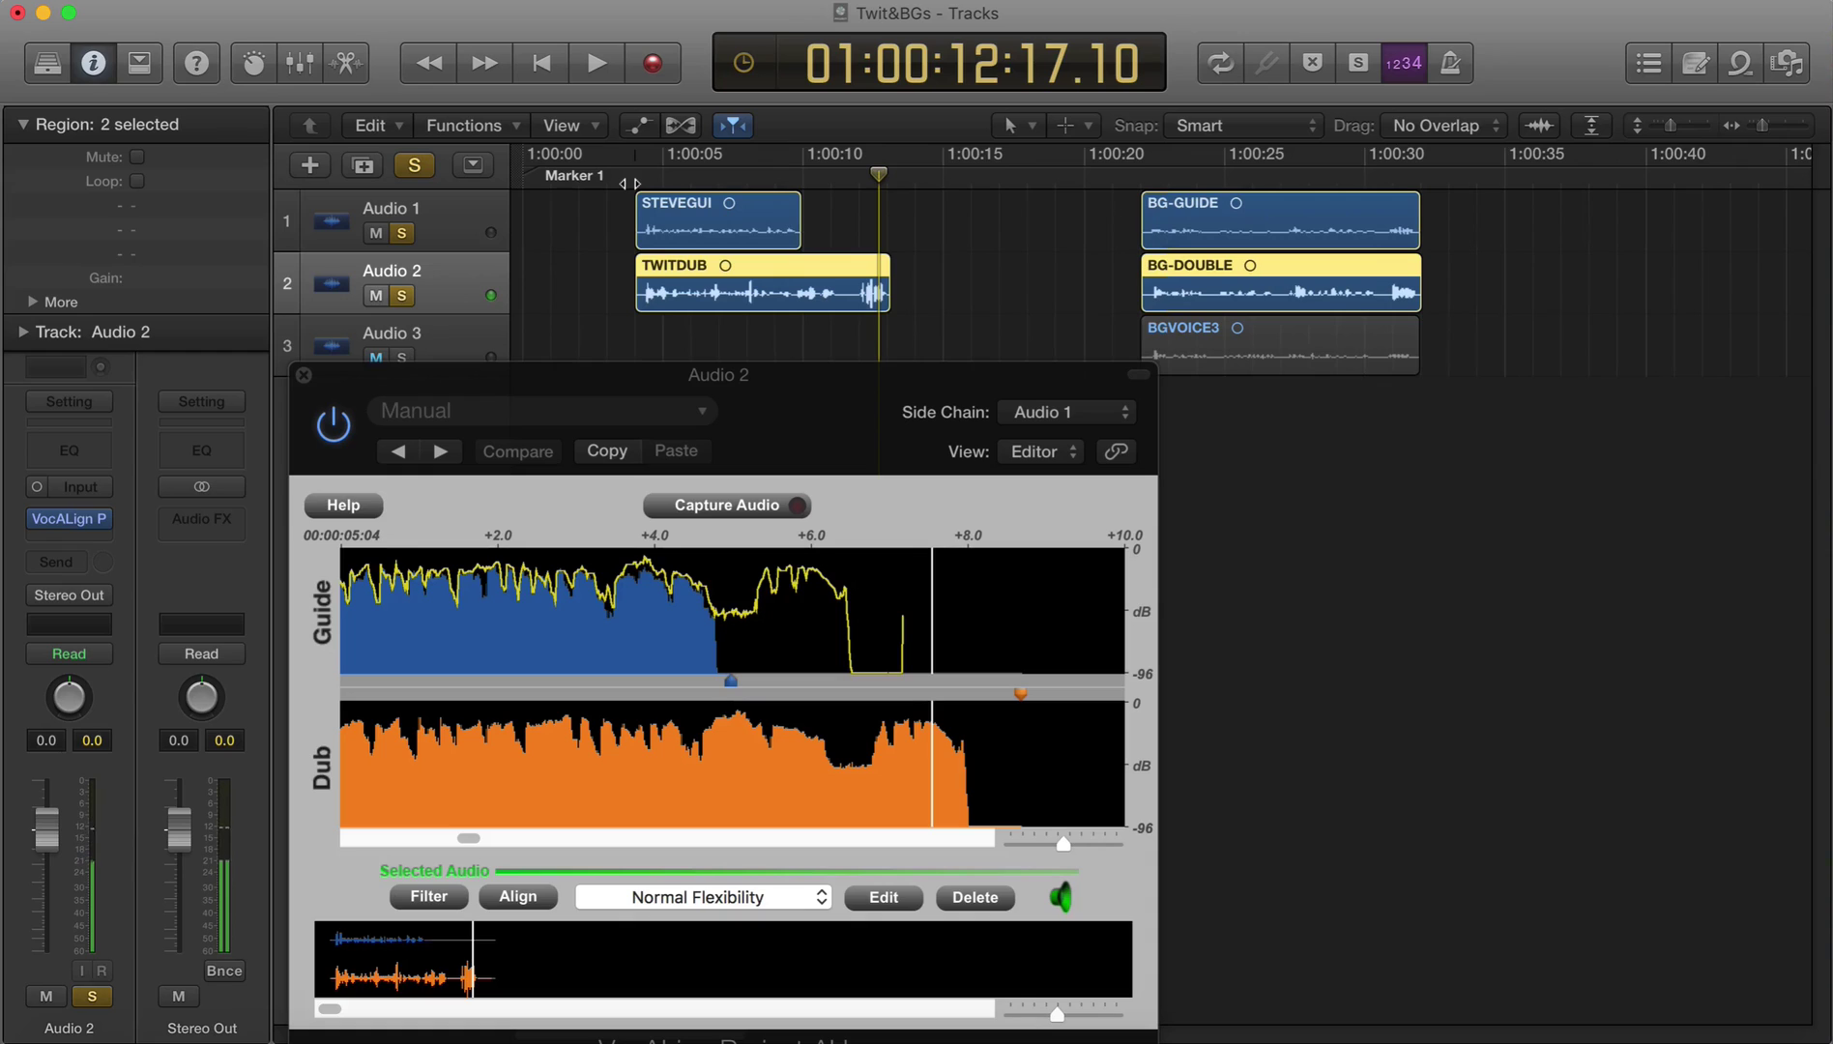
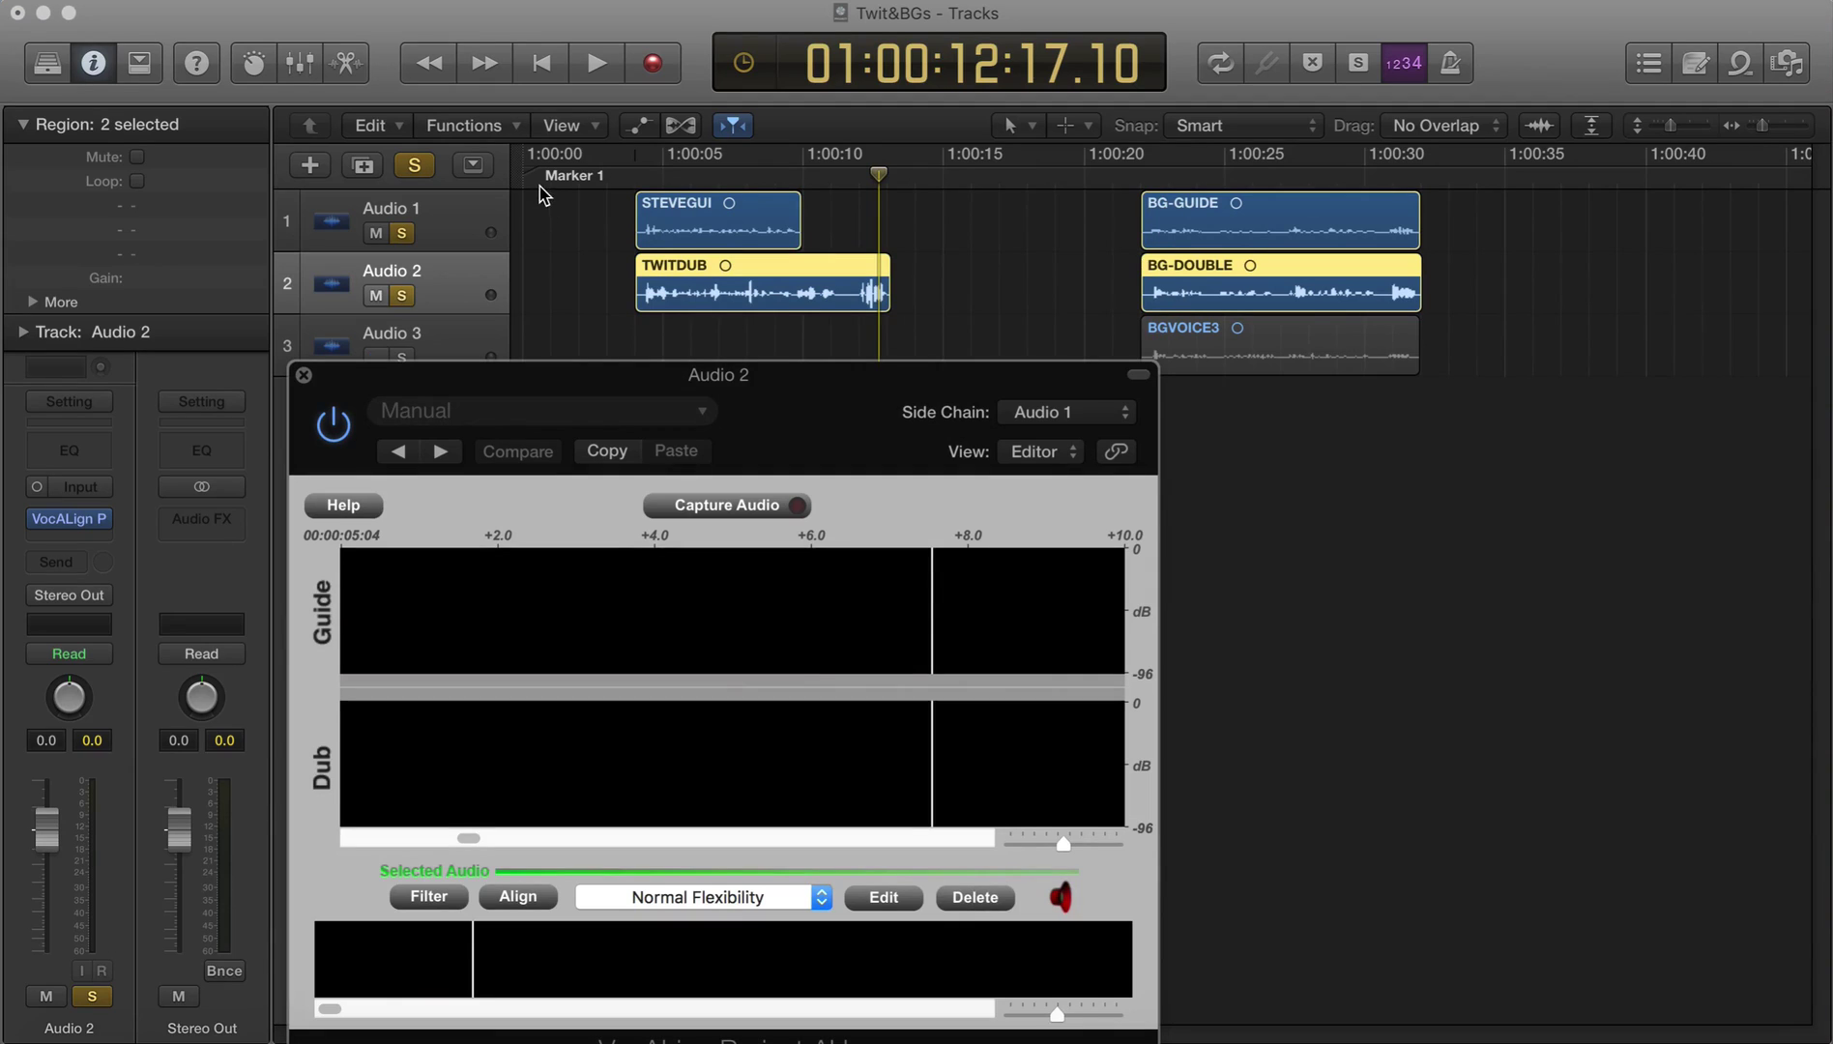
# Step: Recapture the guide and dub audio from near the timeline's start, and try to create the aligned edit
pyautogui.click(537, 182)
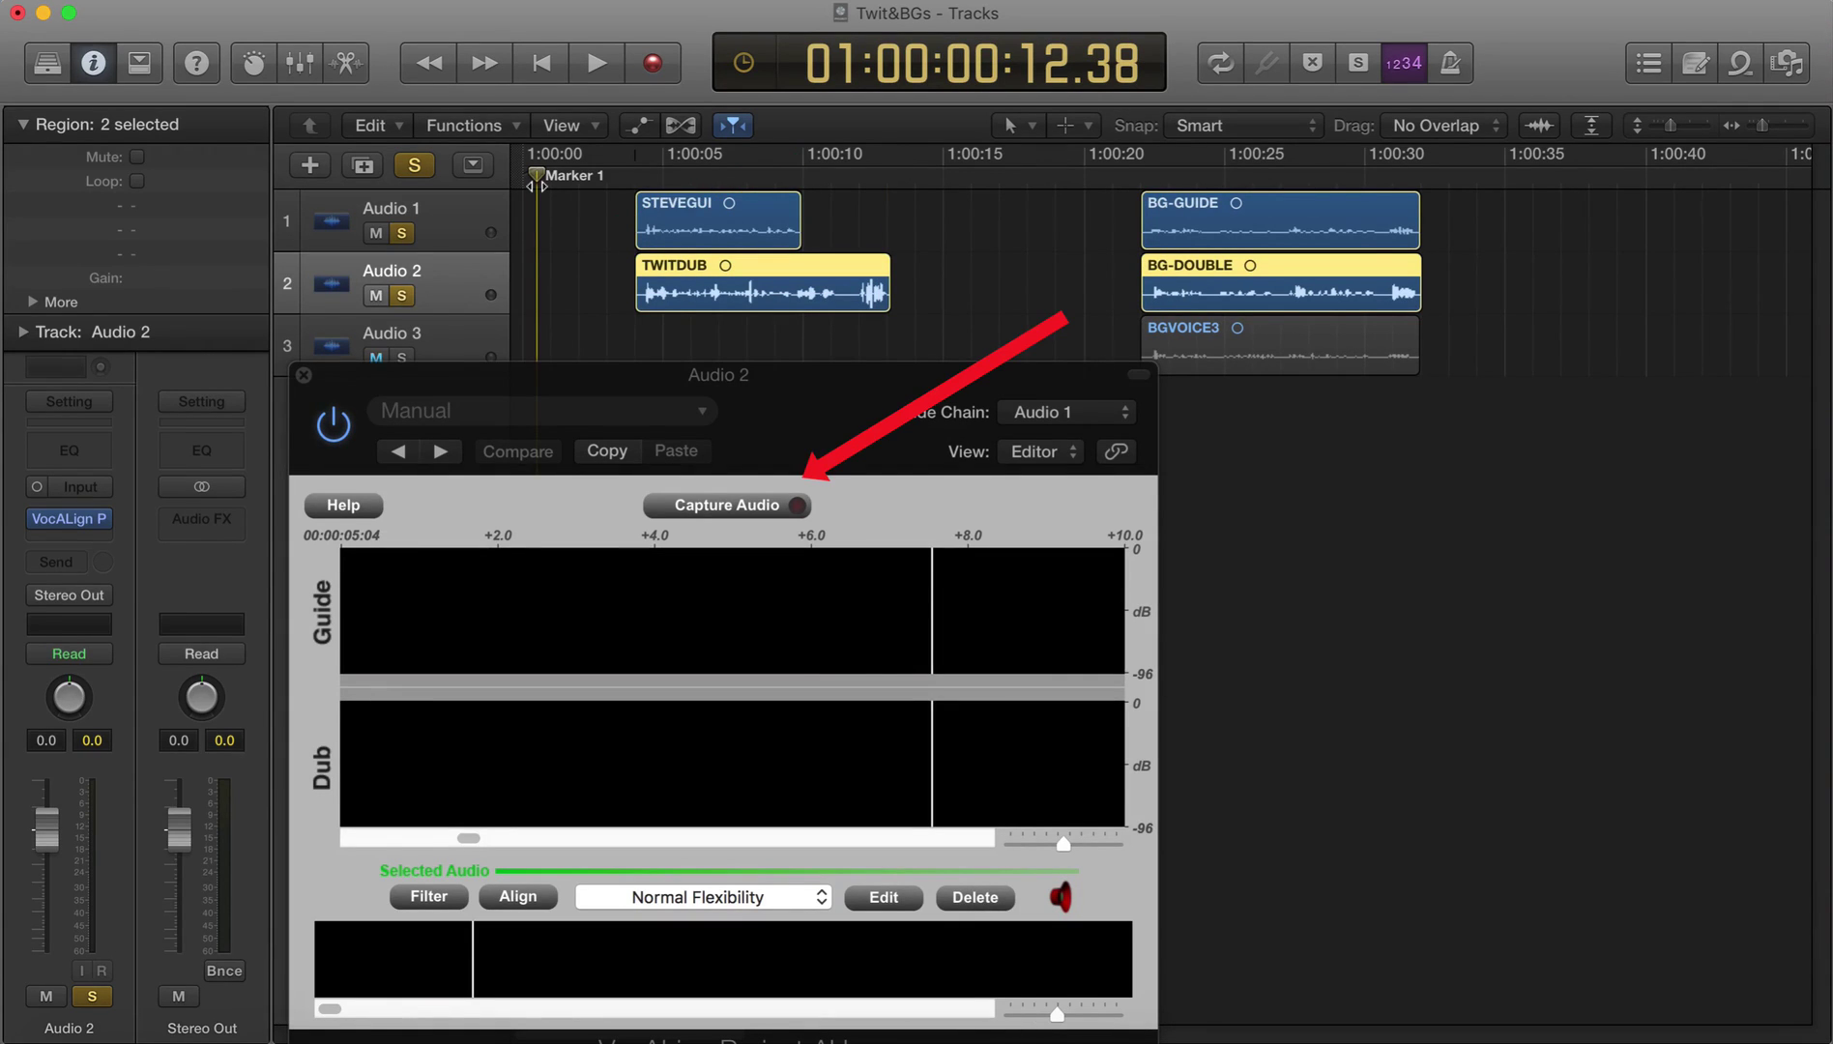
pyautogui.click(739, 503)
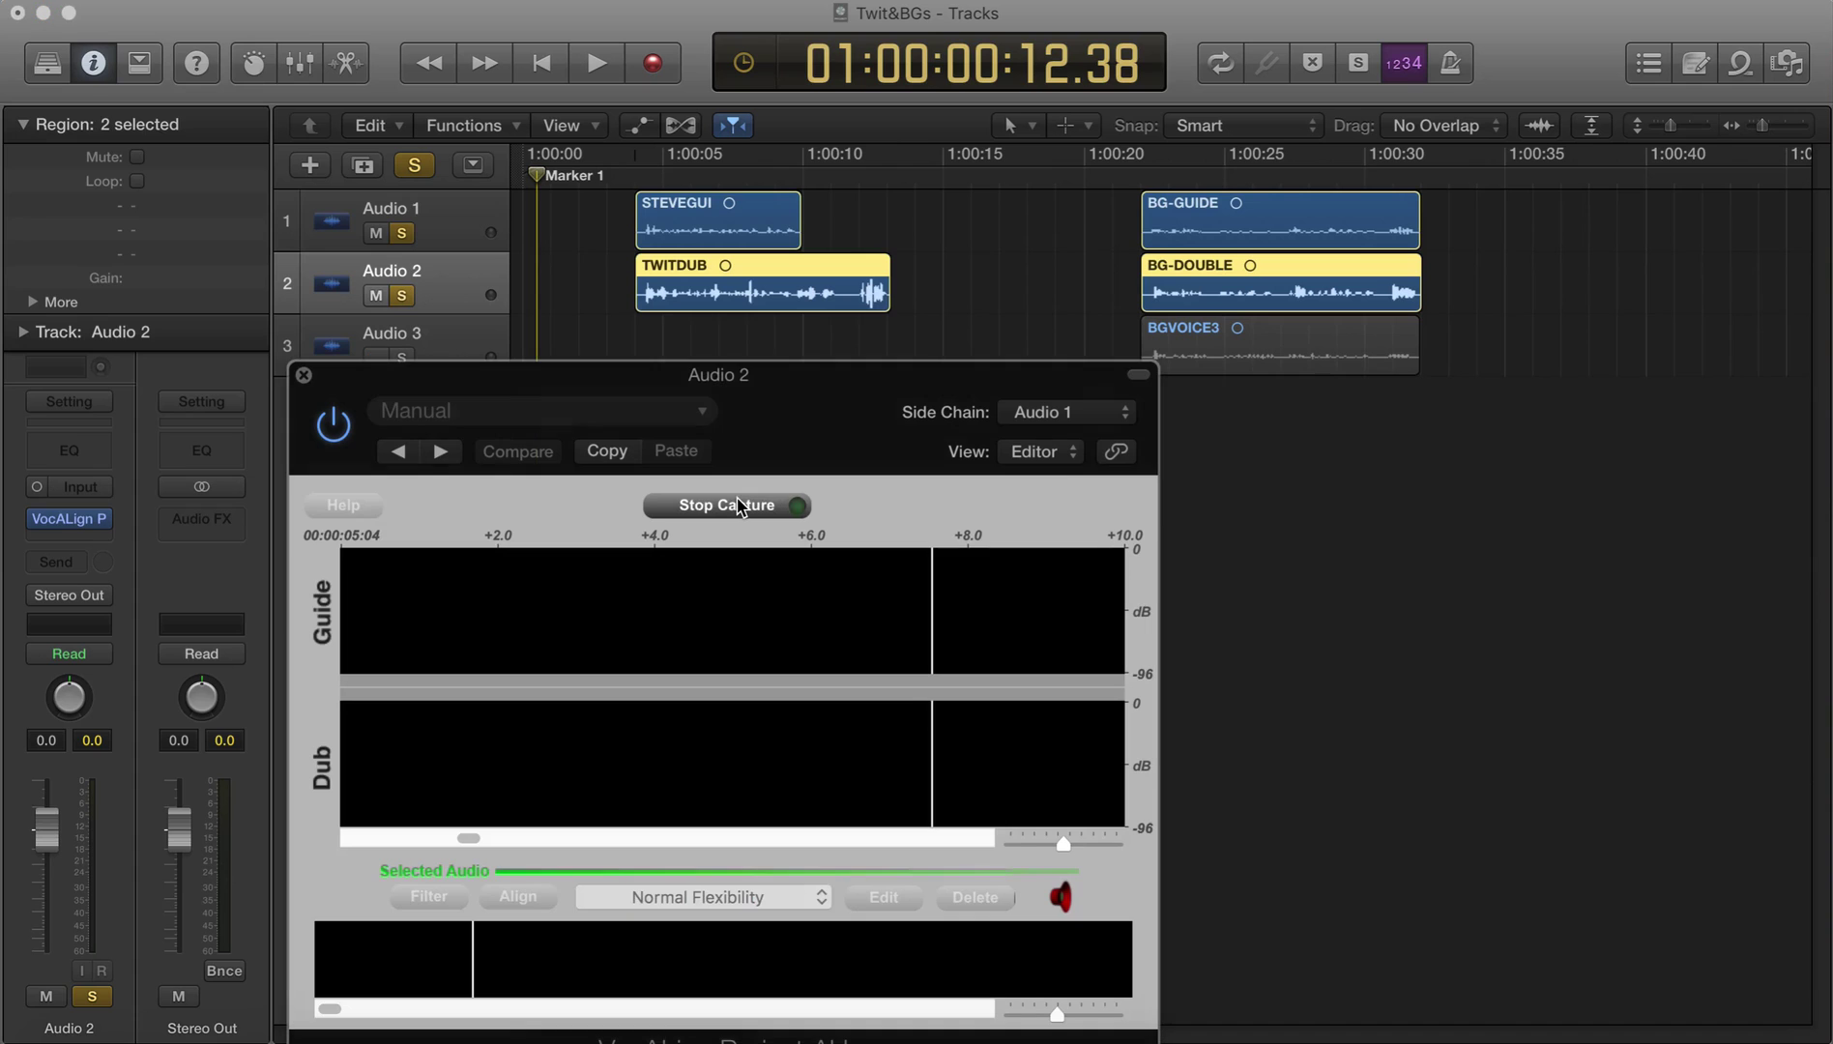
pyautogui.press('space')
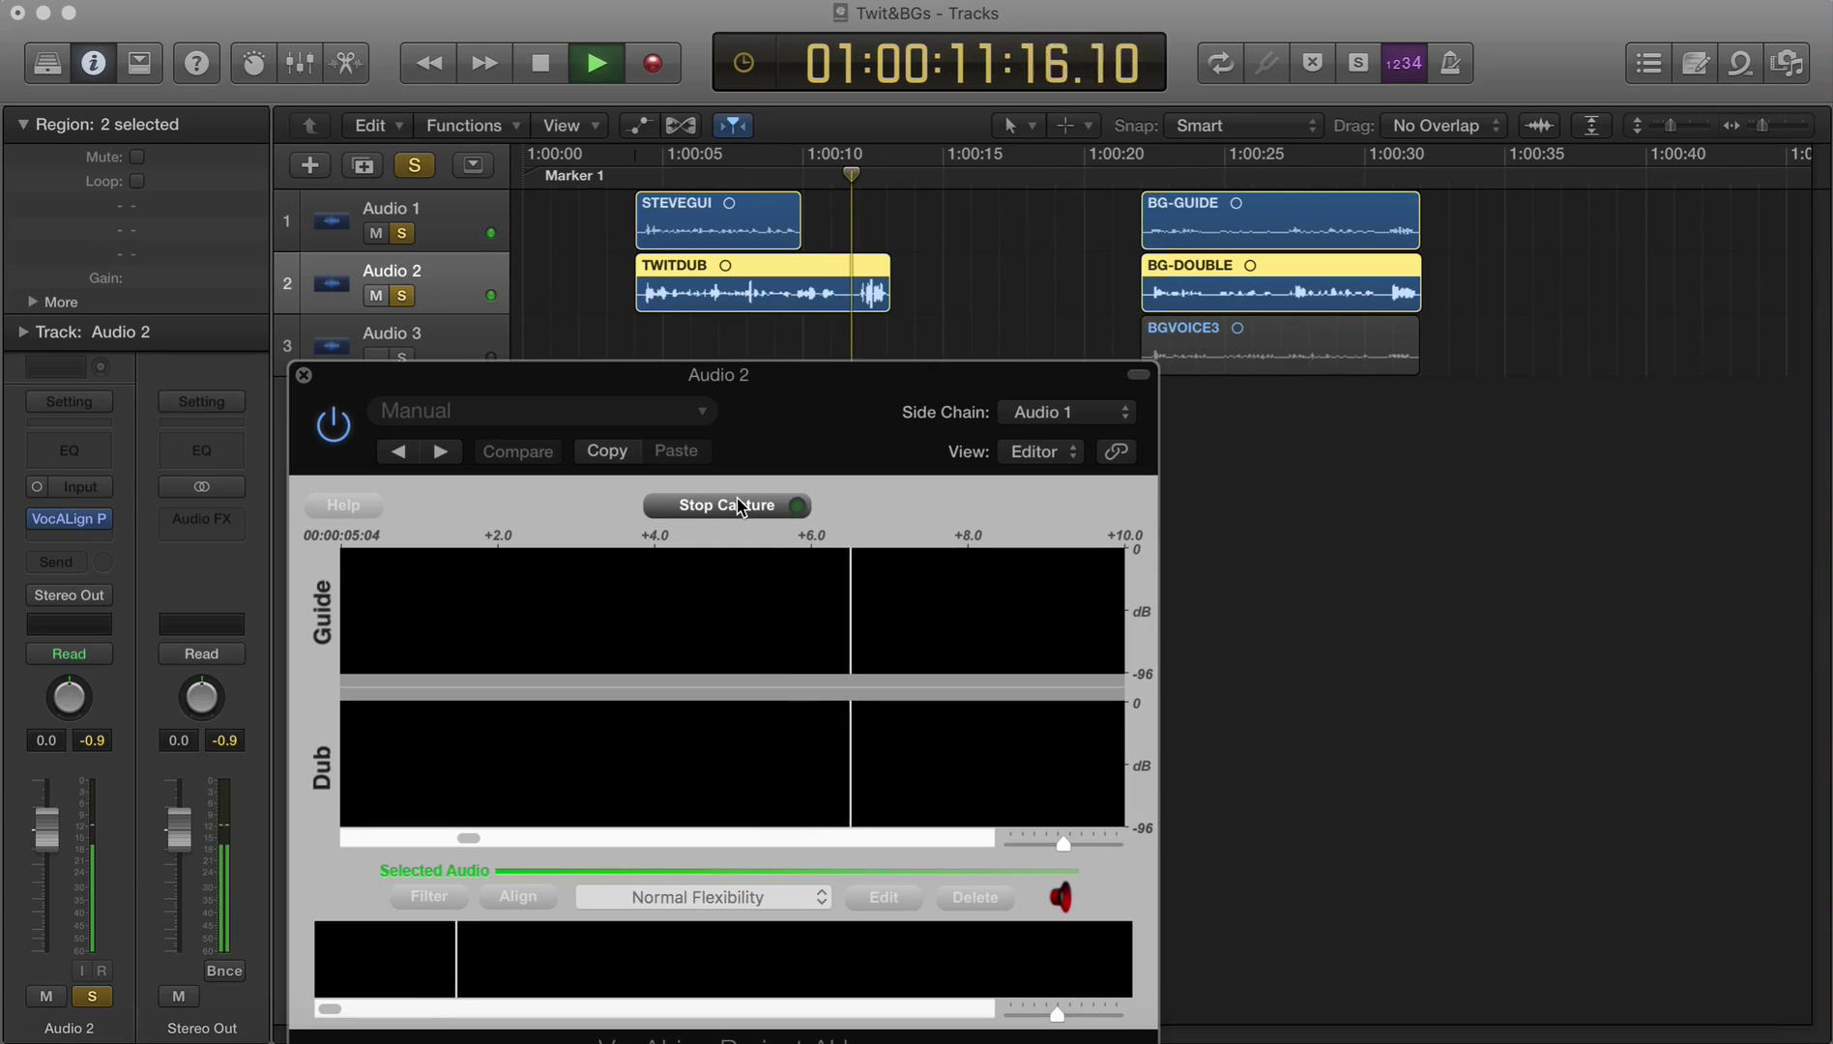
pyautogui.click(739, 506)
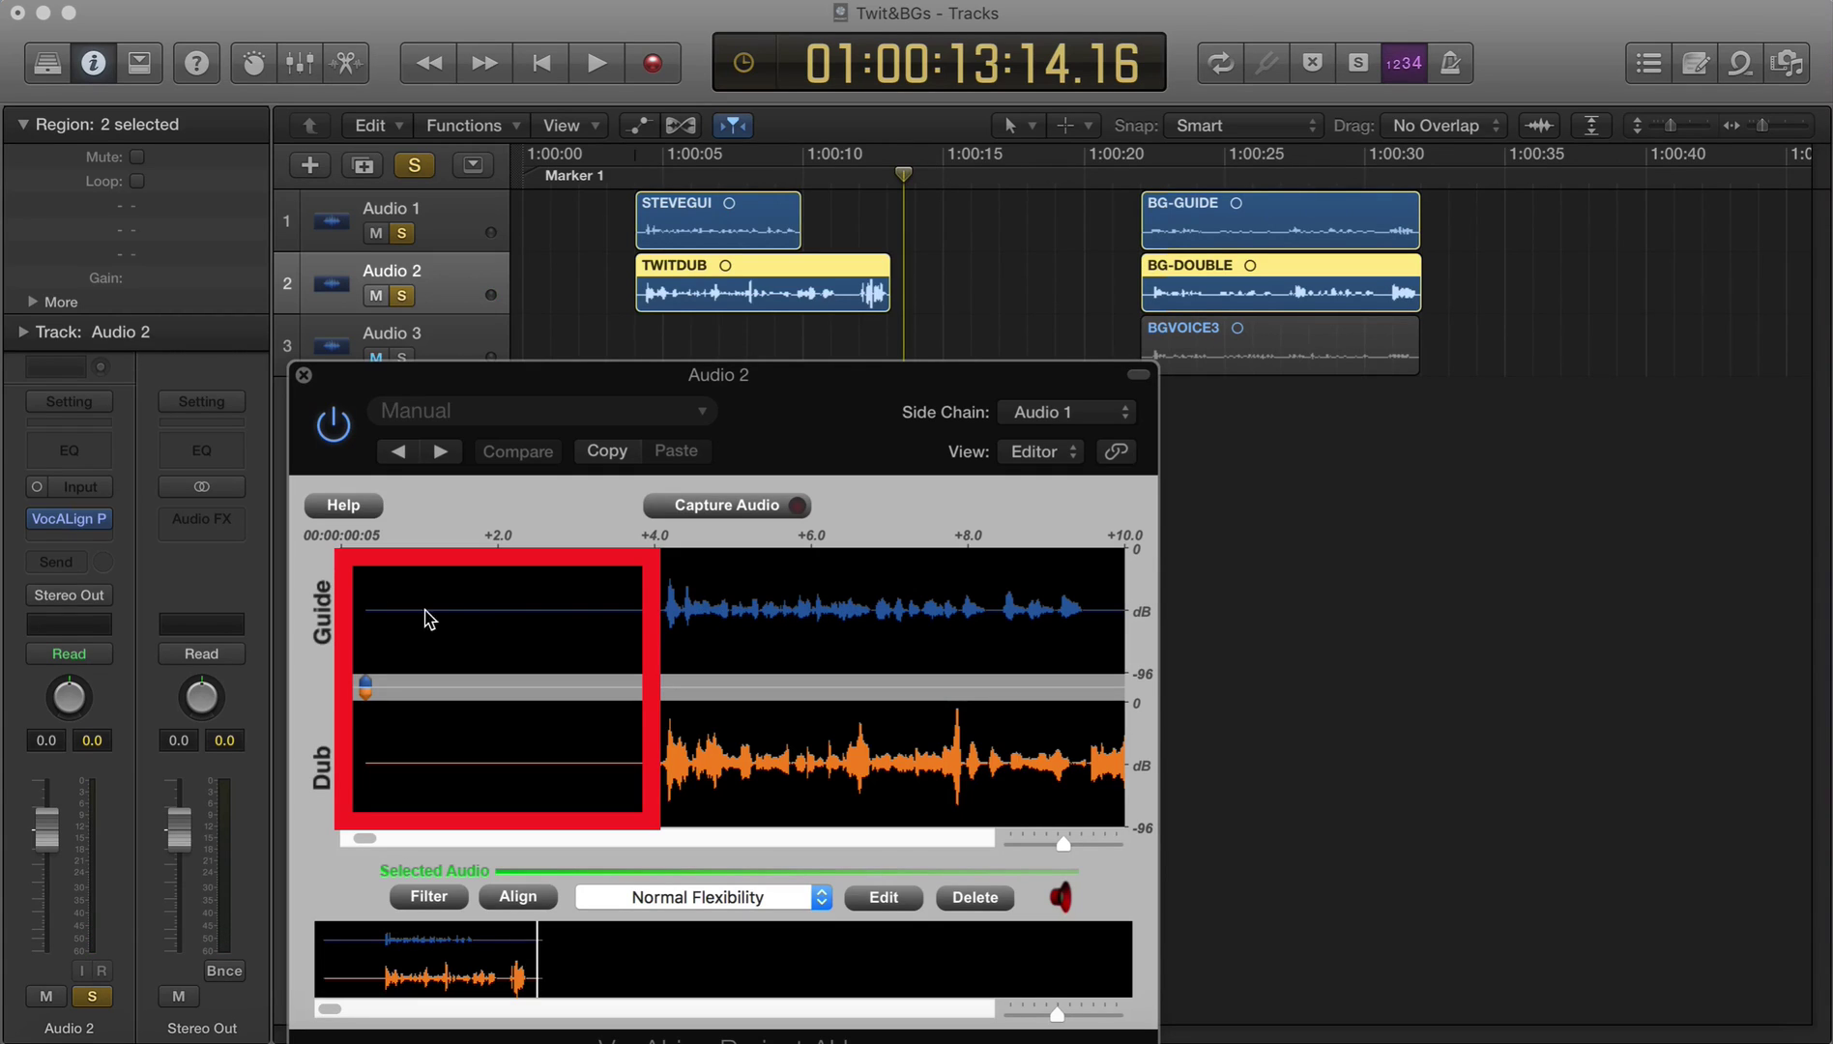
pyautogui.click(881, 897)
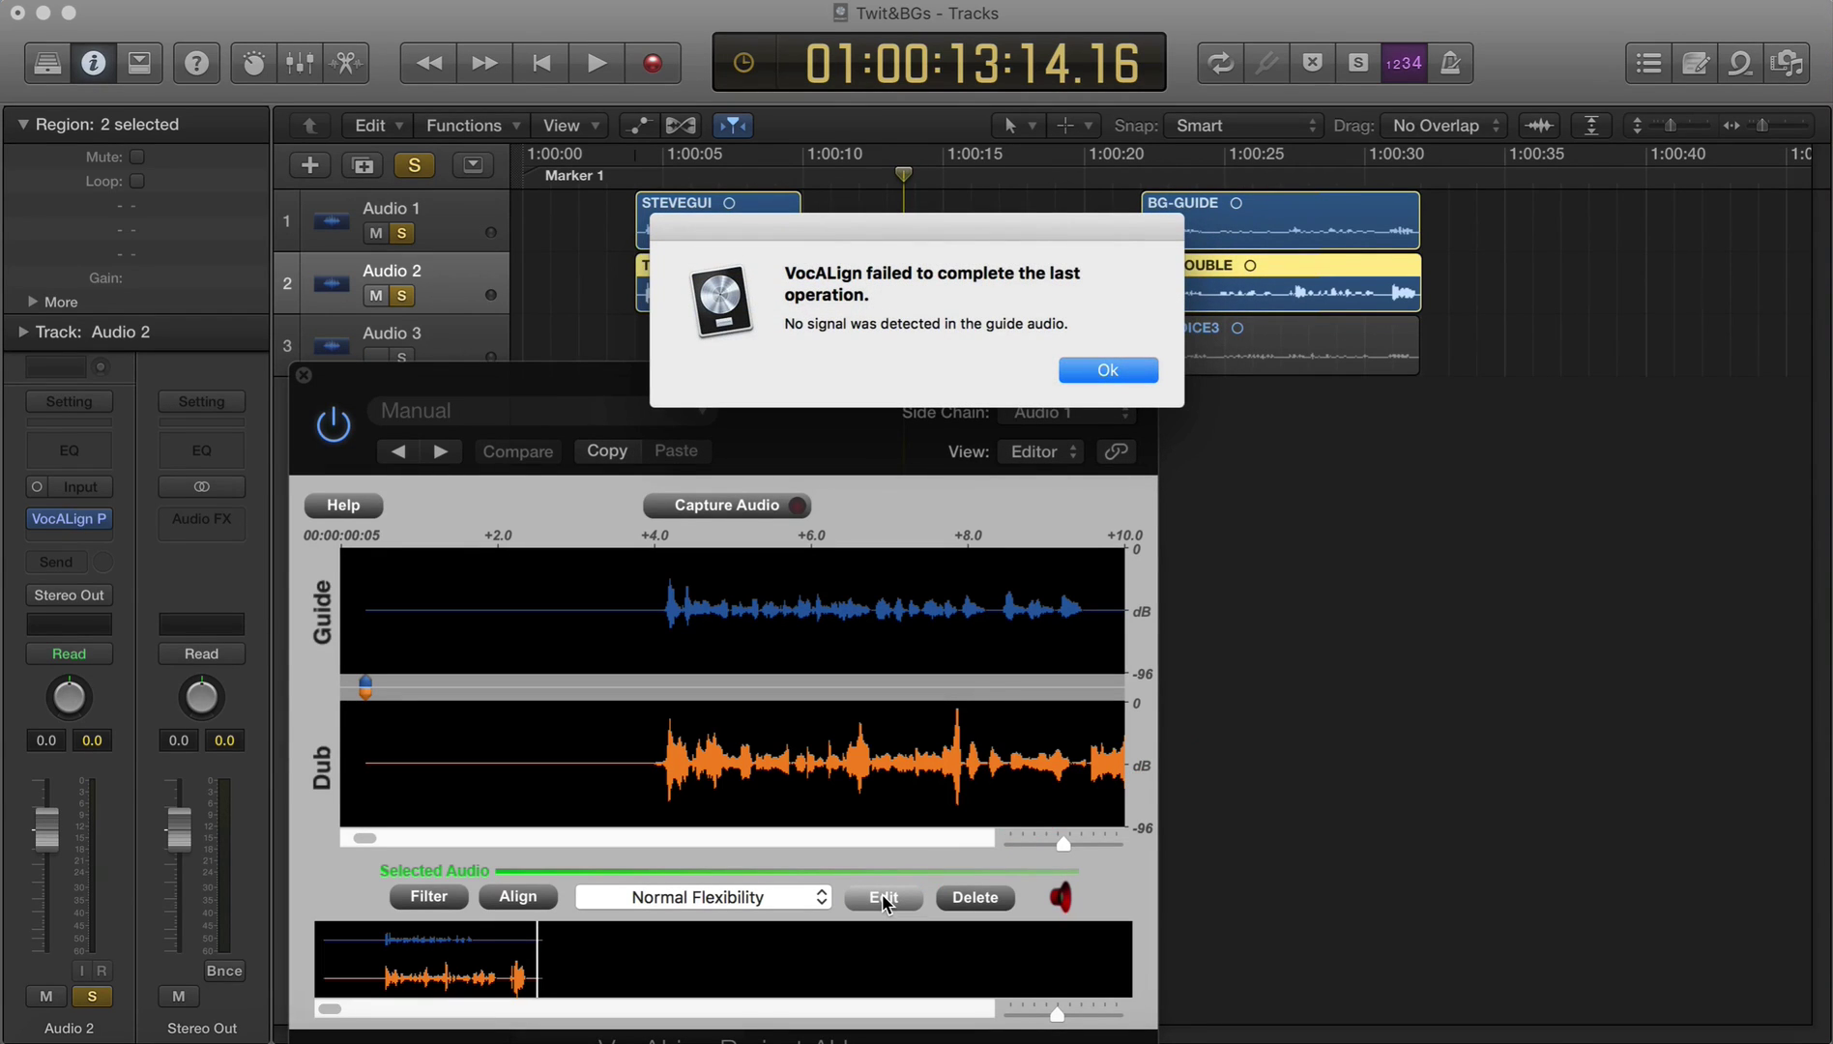
pyautogui.press('Return')
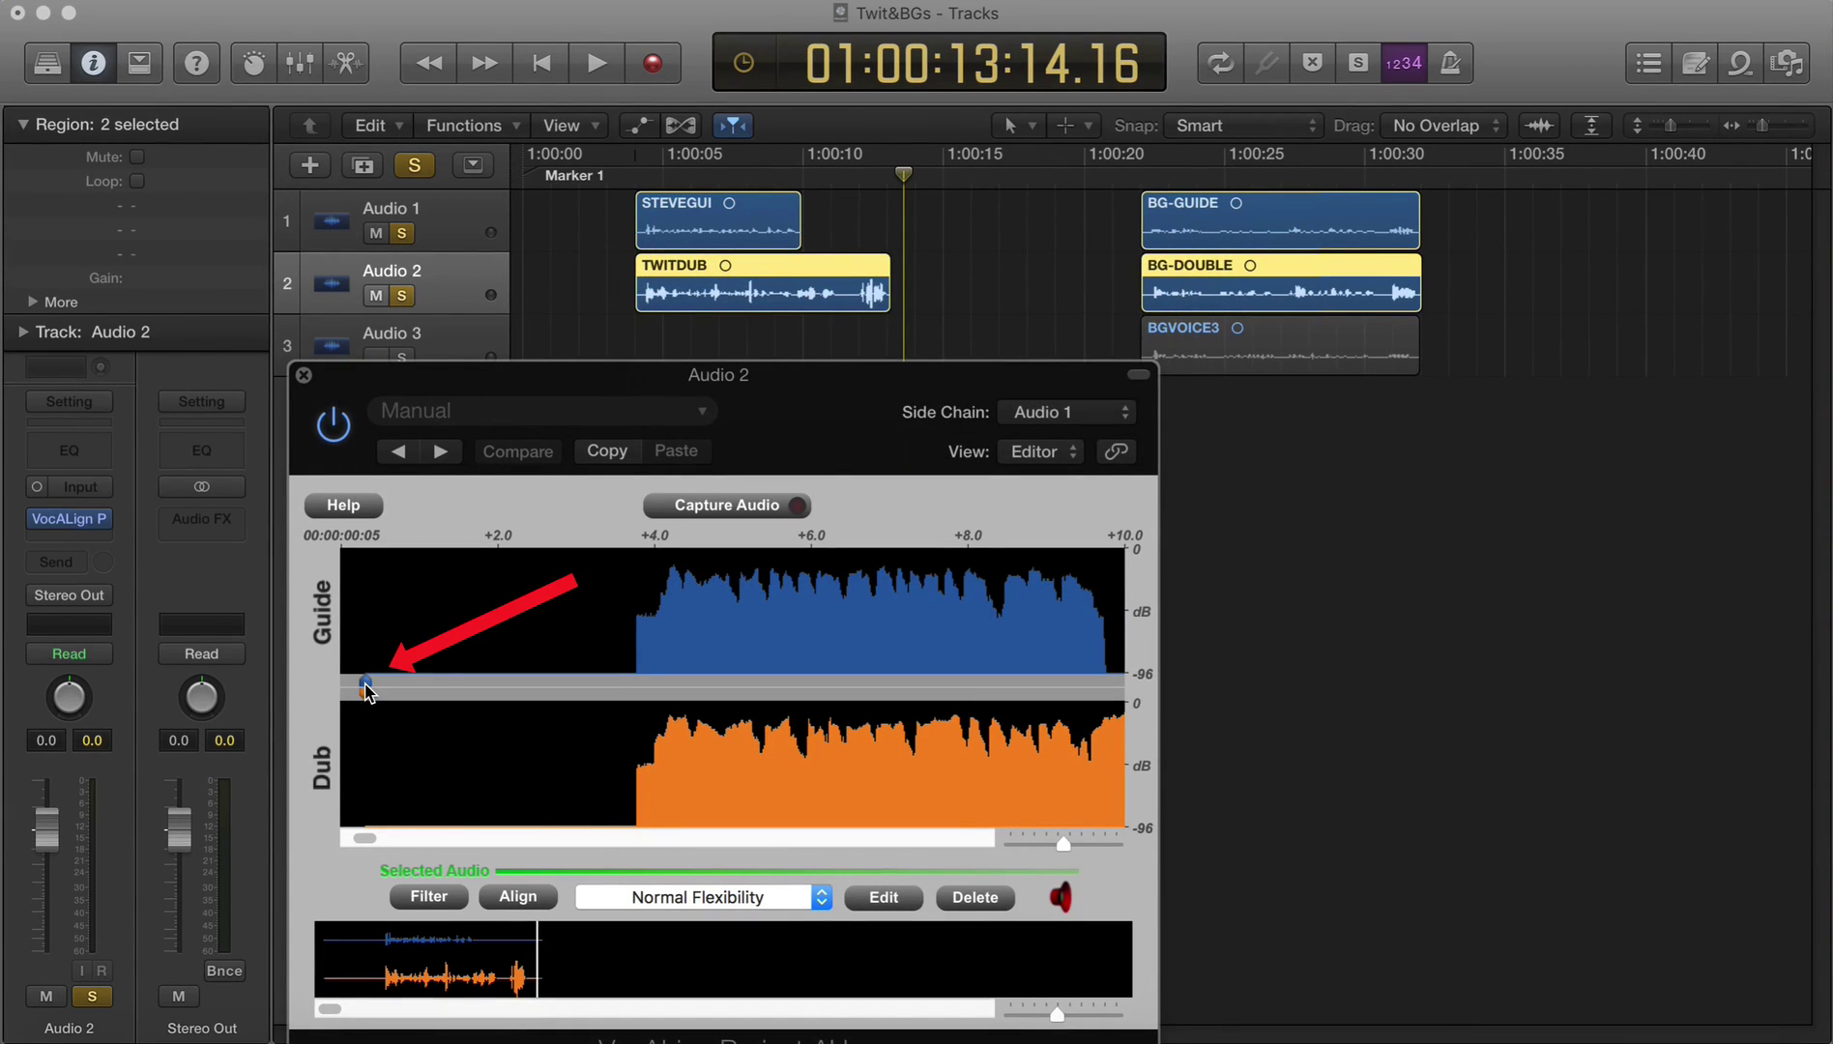
# Step: Move the guide and dub start markers to just before the point where their captured signals begin
pyautogui.moveTo(366, 685)
pyautogui.mouseDown()
pyautogui.moveTo(549, 674)
pyautogui.moveTo(632, 695)
pyautogui.mouseUp()
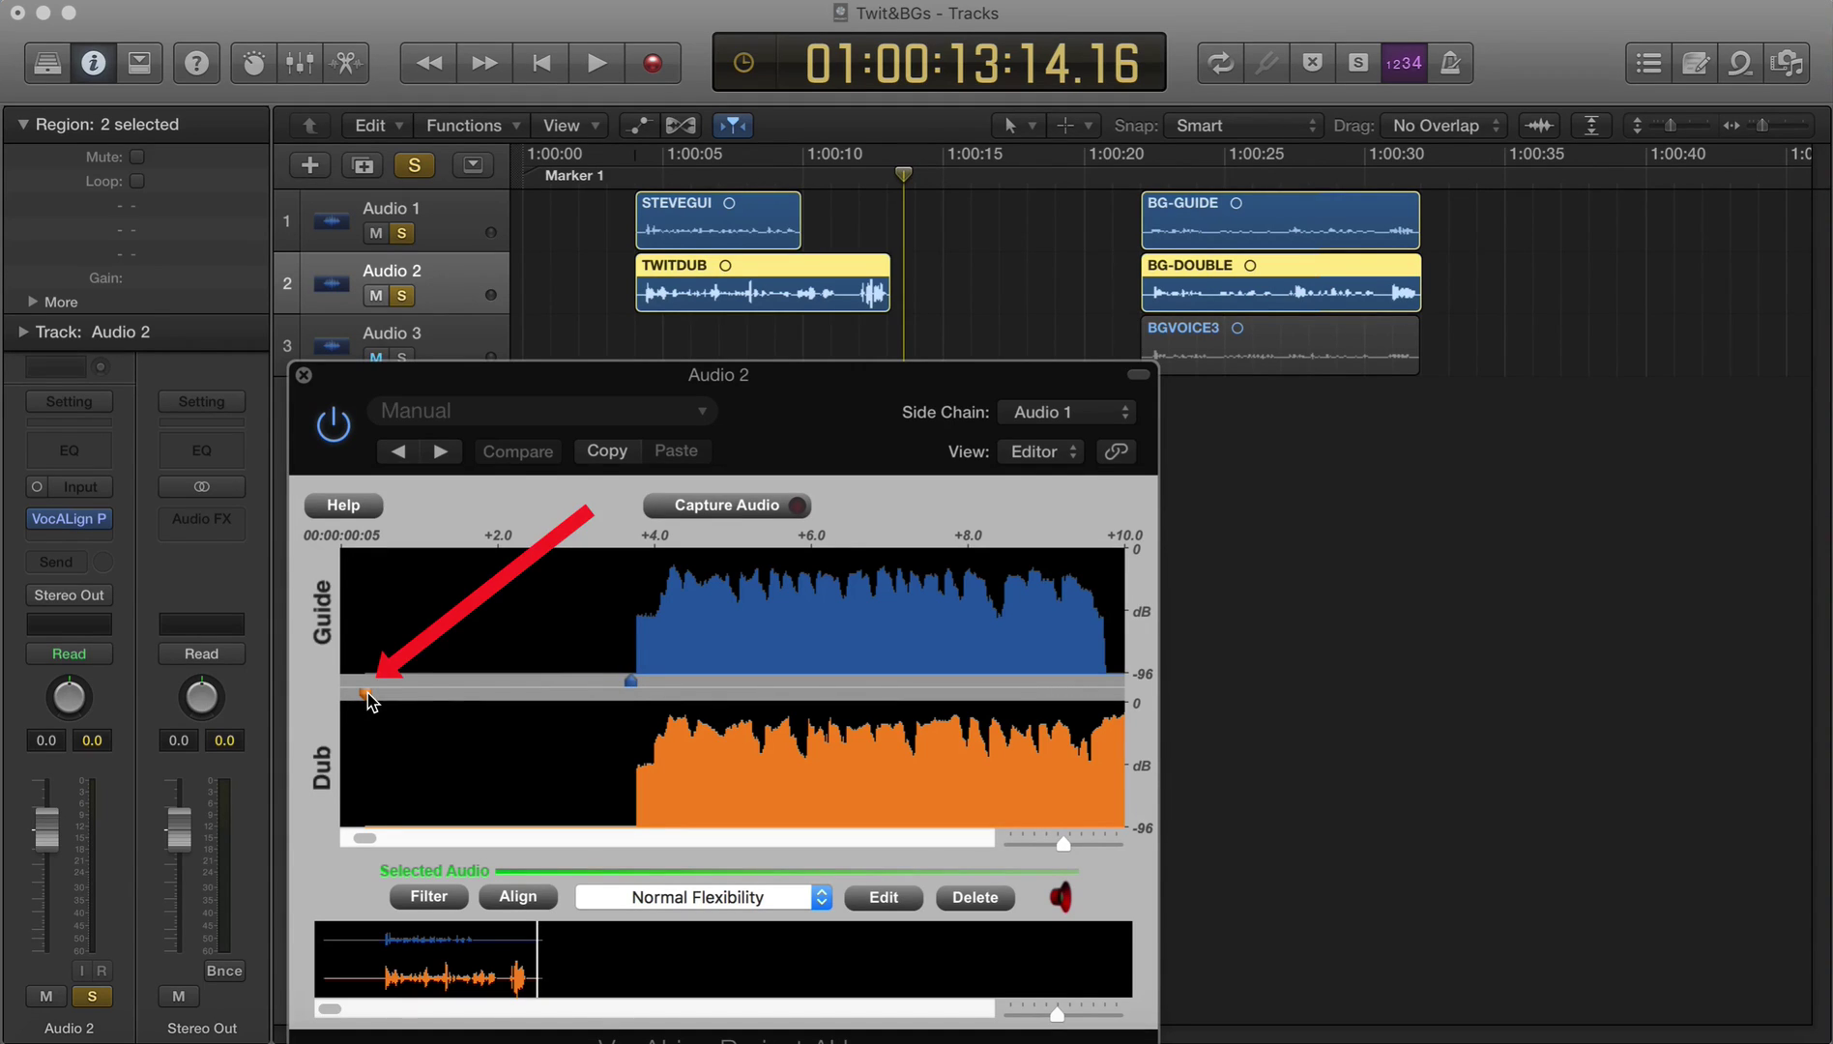
pyautogui.moveTo(369, 695); pyautogui.dragTo(631, 696)
# Step: Move the guide's end marker to the end of the guide signal and create the aligned edit with Normal Flexibility
pyautogui.hscroll(5, 540, 855)
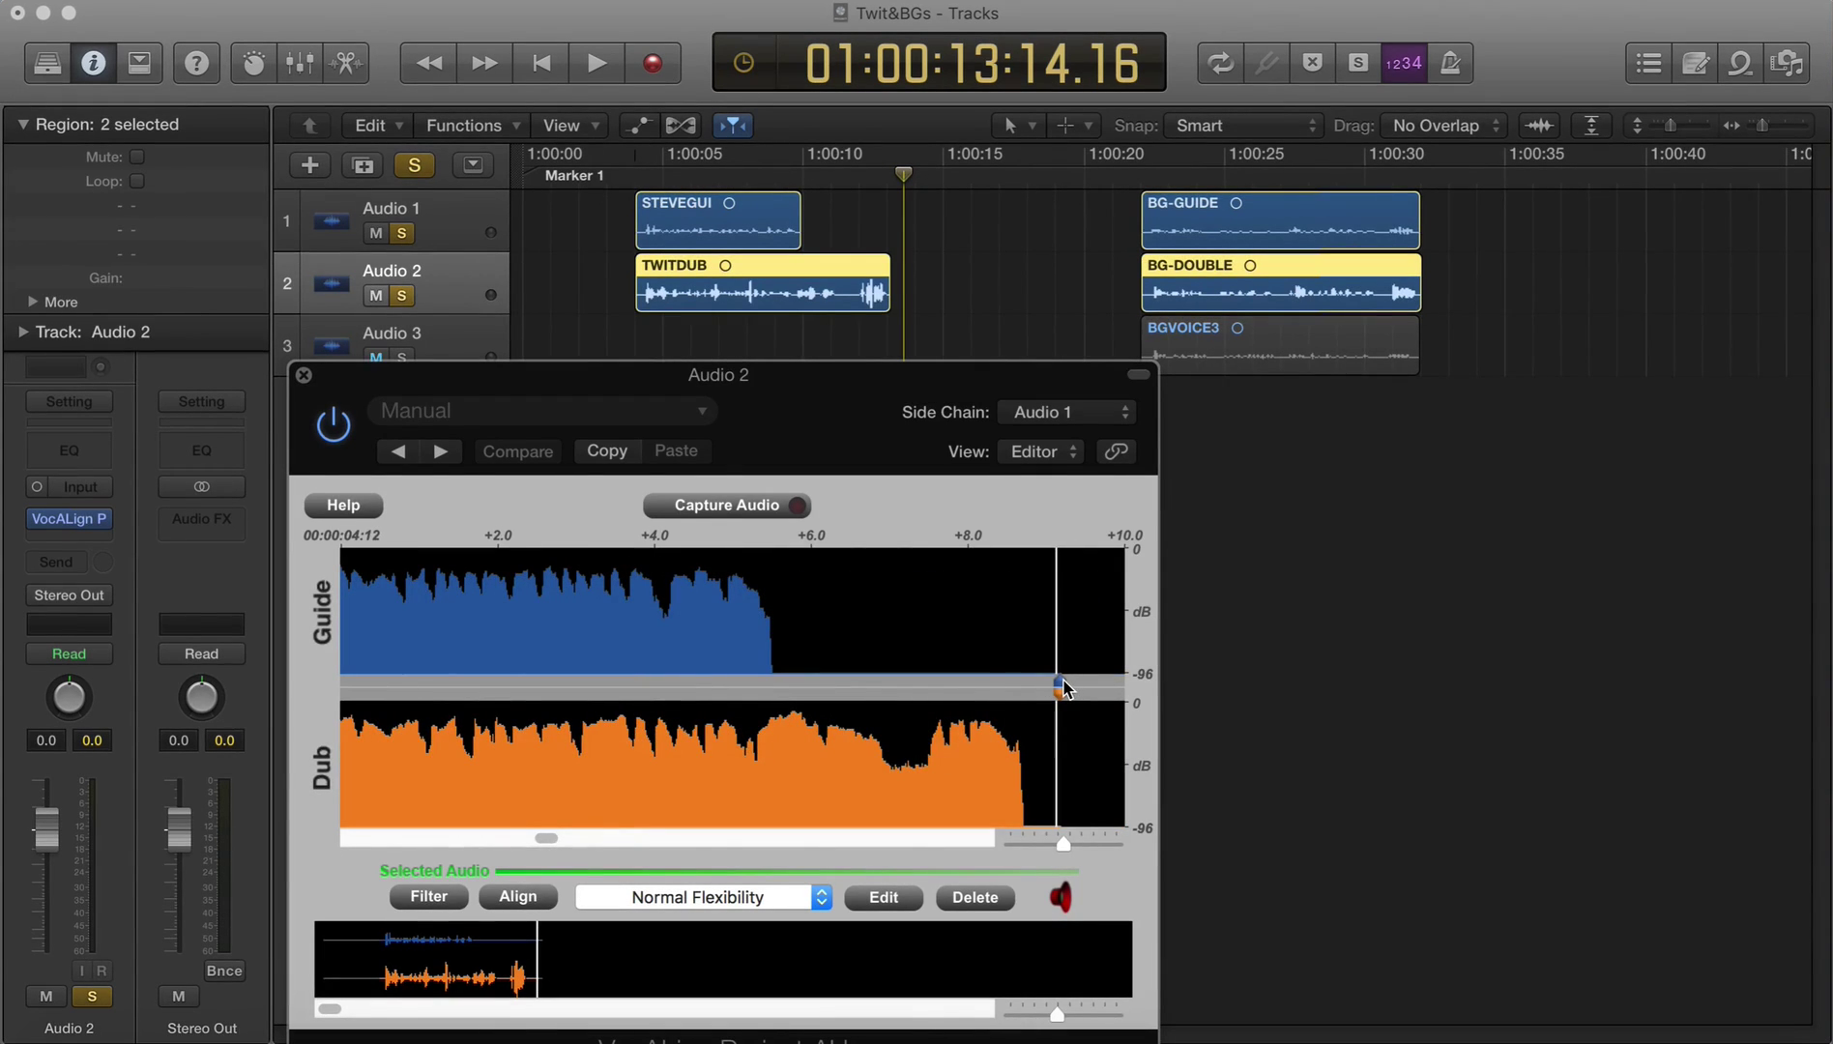
pyautogui.moveTo(1062, 680); pyautogui.dragTo(986, 675)
pyautogui.moveTo(817, 684); pyautogui.dragTo(790, 688)
pyautogui.hscroll(-3, 696, 798)
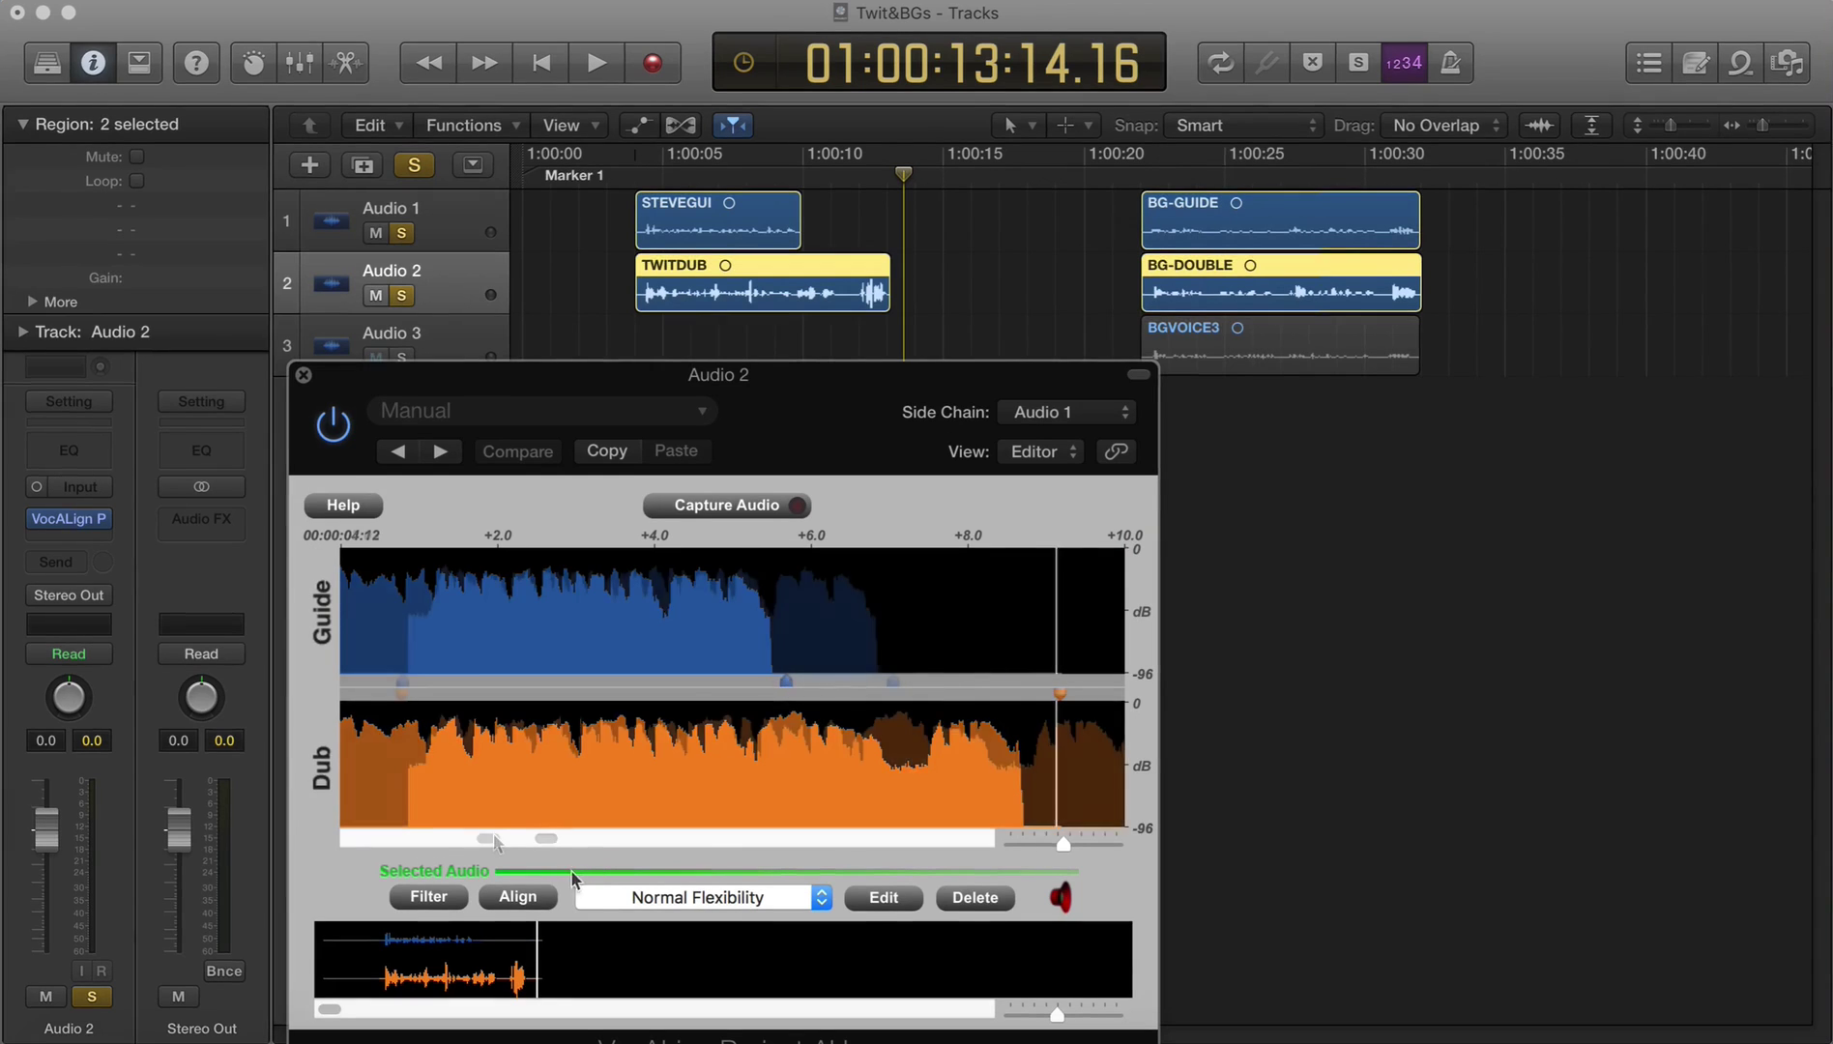
pyautogui.click(880, 898)
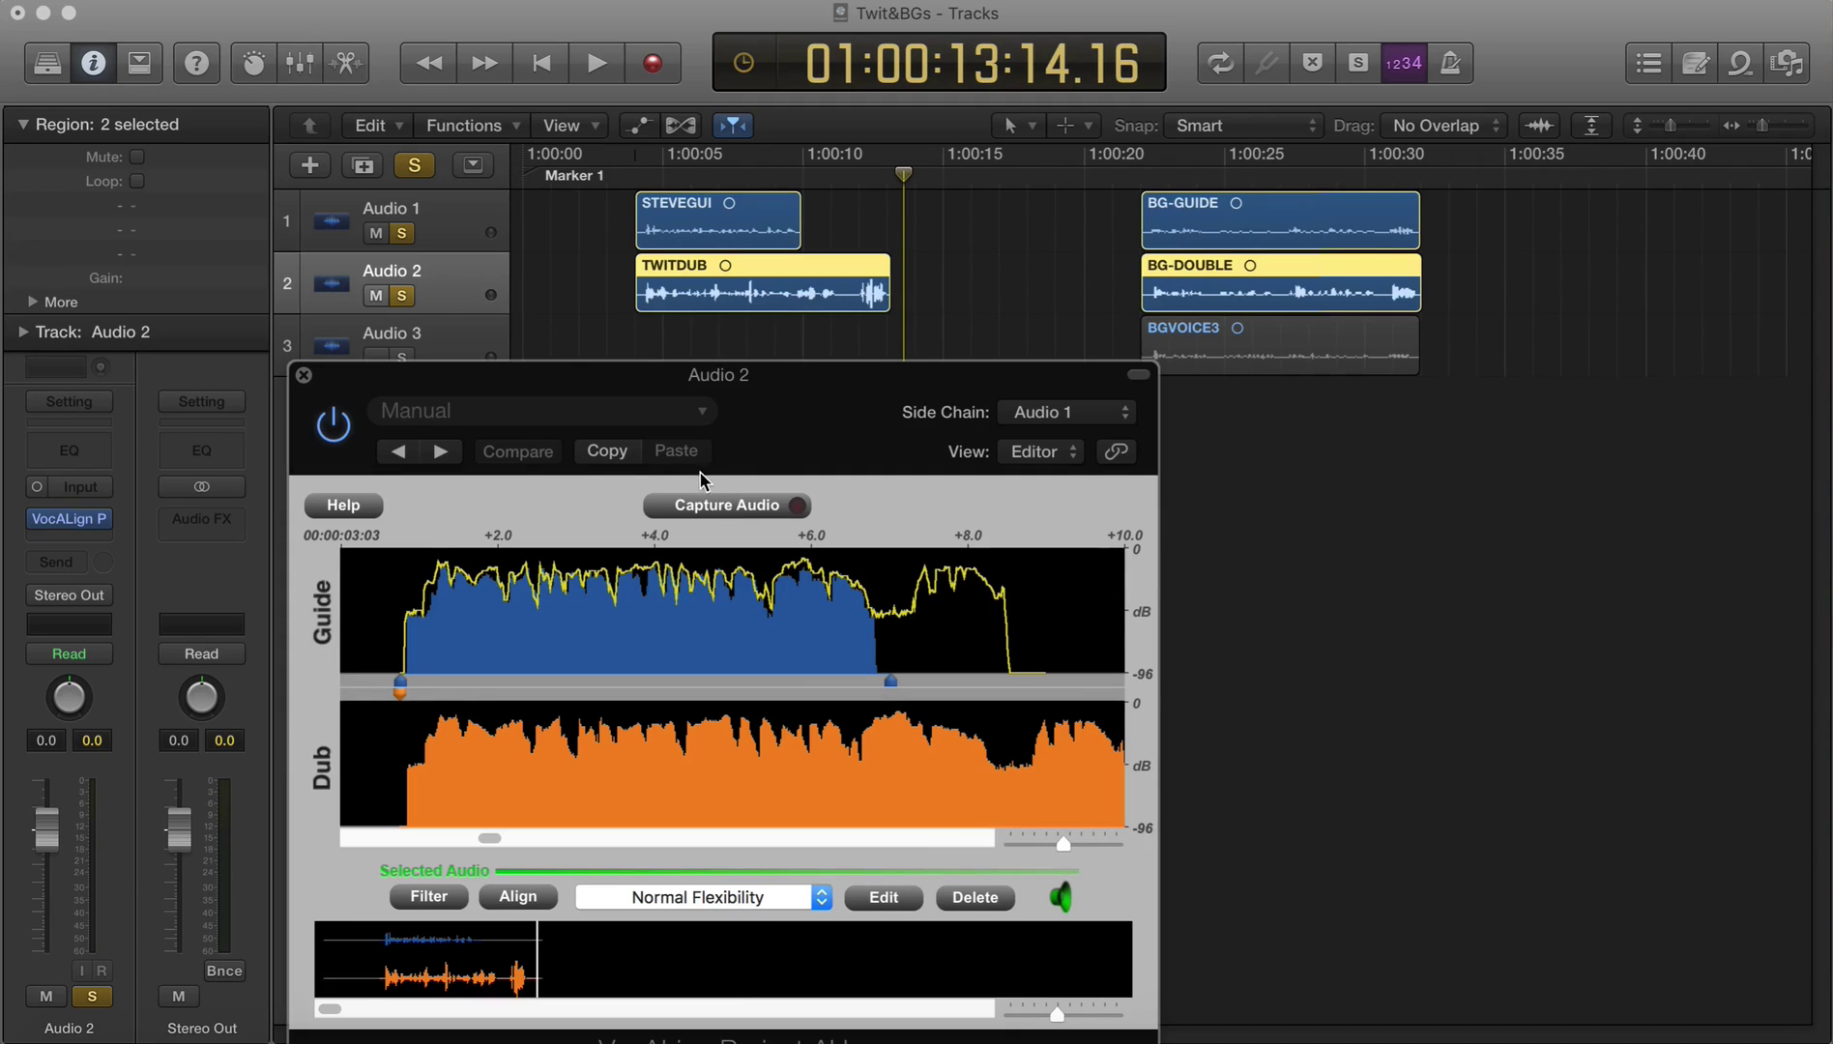
# Step: Play the aligned TWITDUB edit with the STEVEGUI guide from just before the regions
pyautogui.click(630, 176)
pyautogui.press('space')
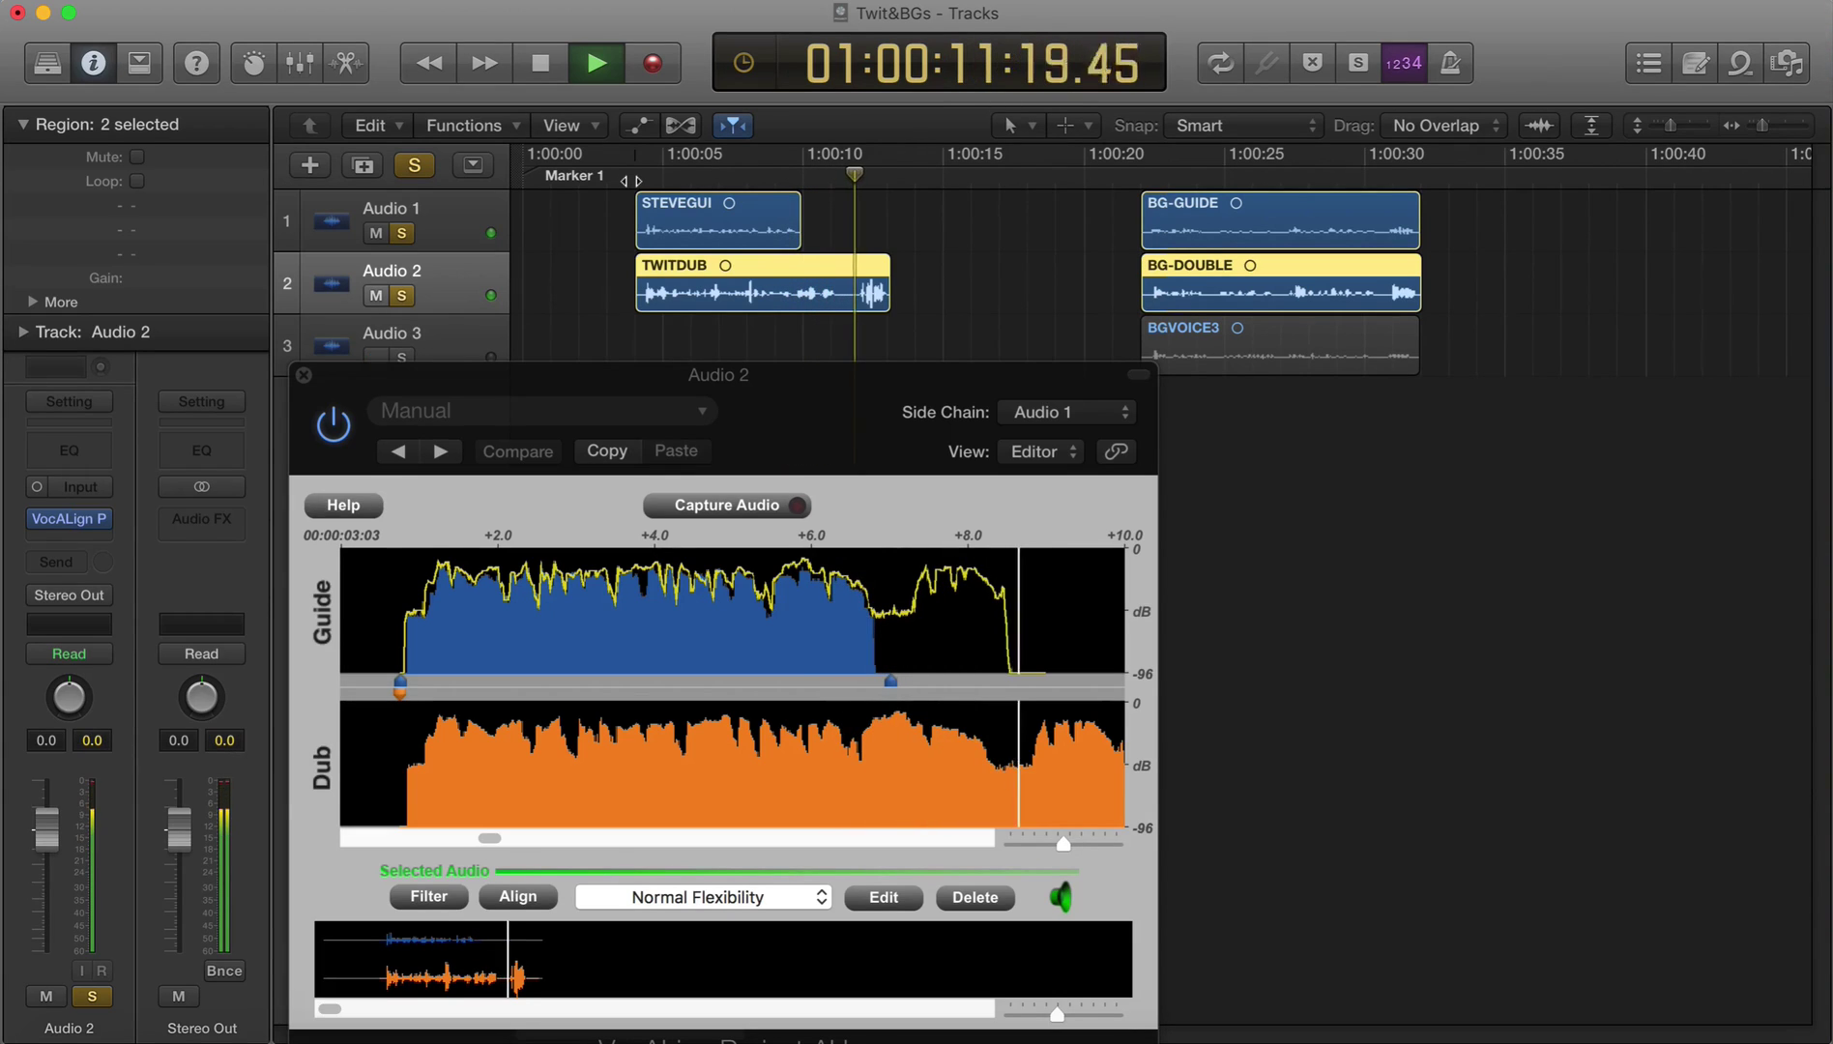
pyautogui.press('space')
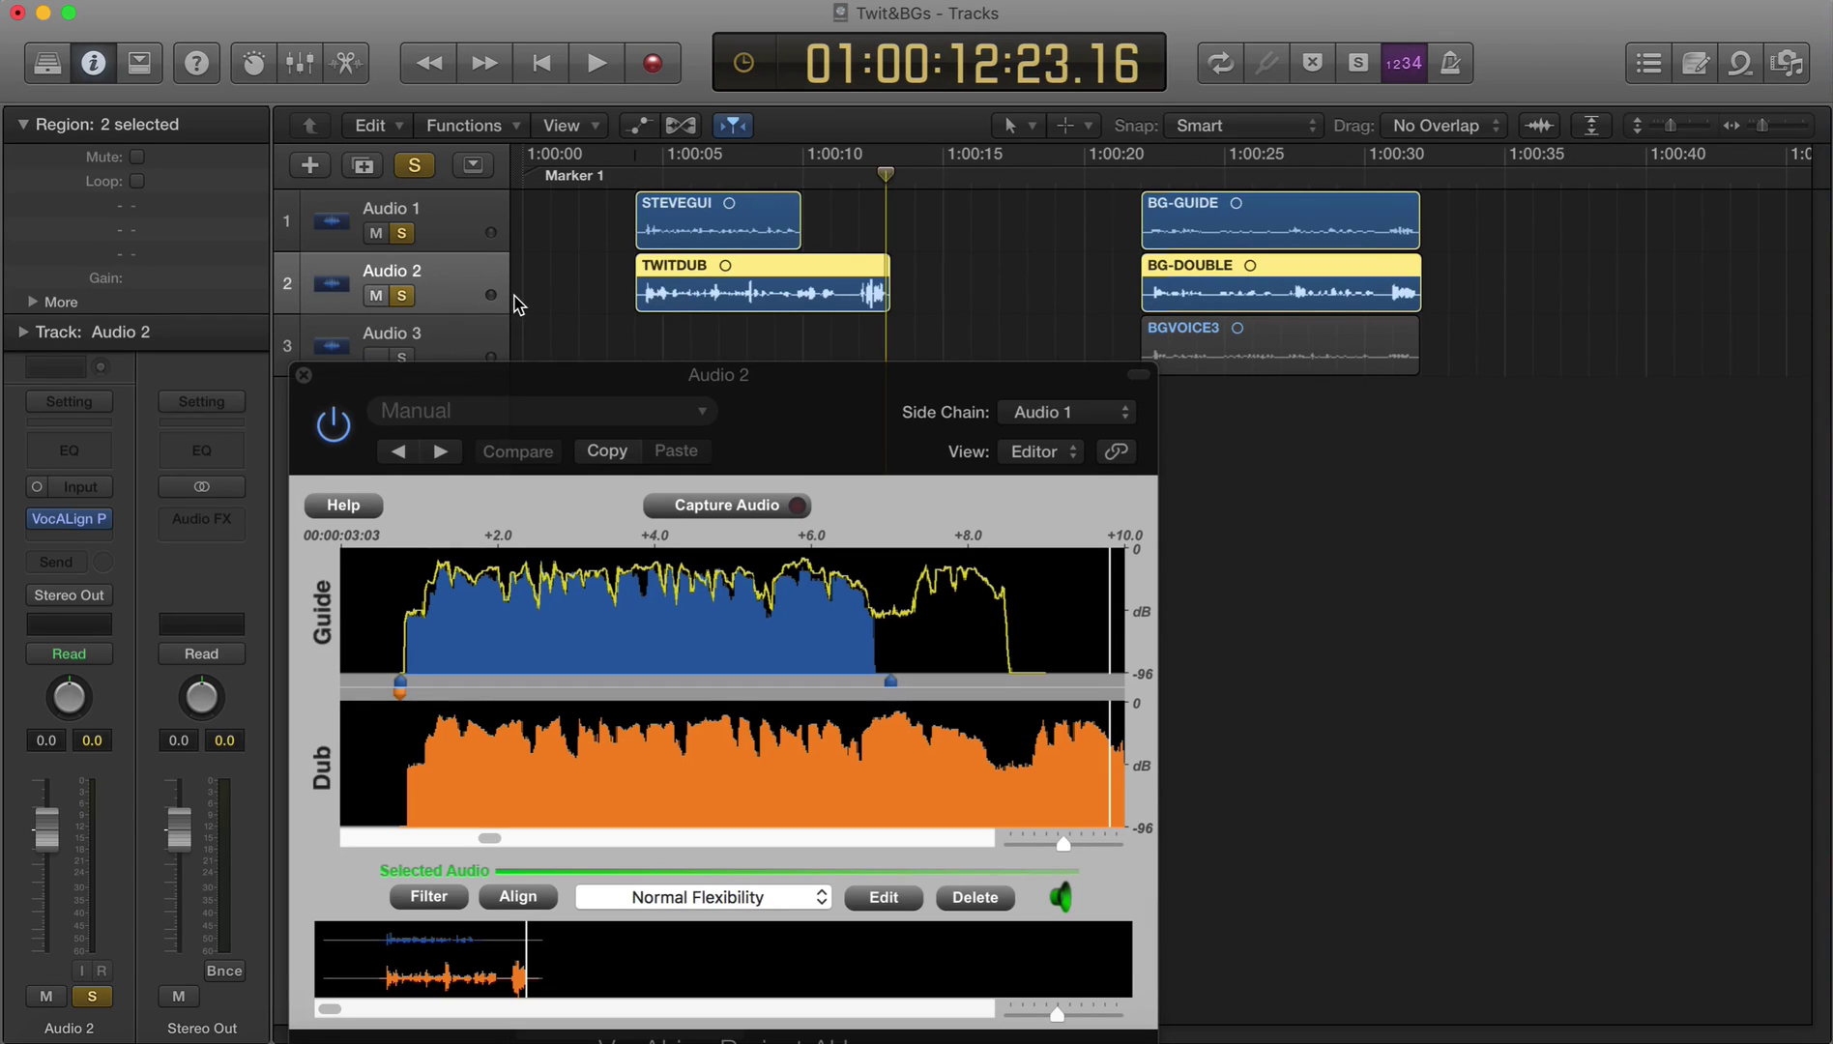
# Step: Replay the first guide and dub pair while switching the plug-in bypass on and off to compare aligned and original timing
pyautogui.press('space')
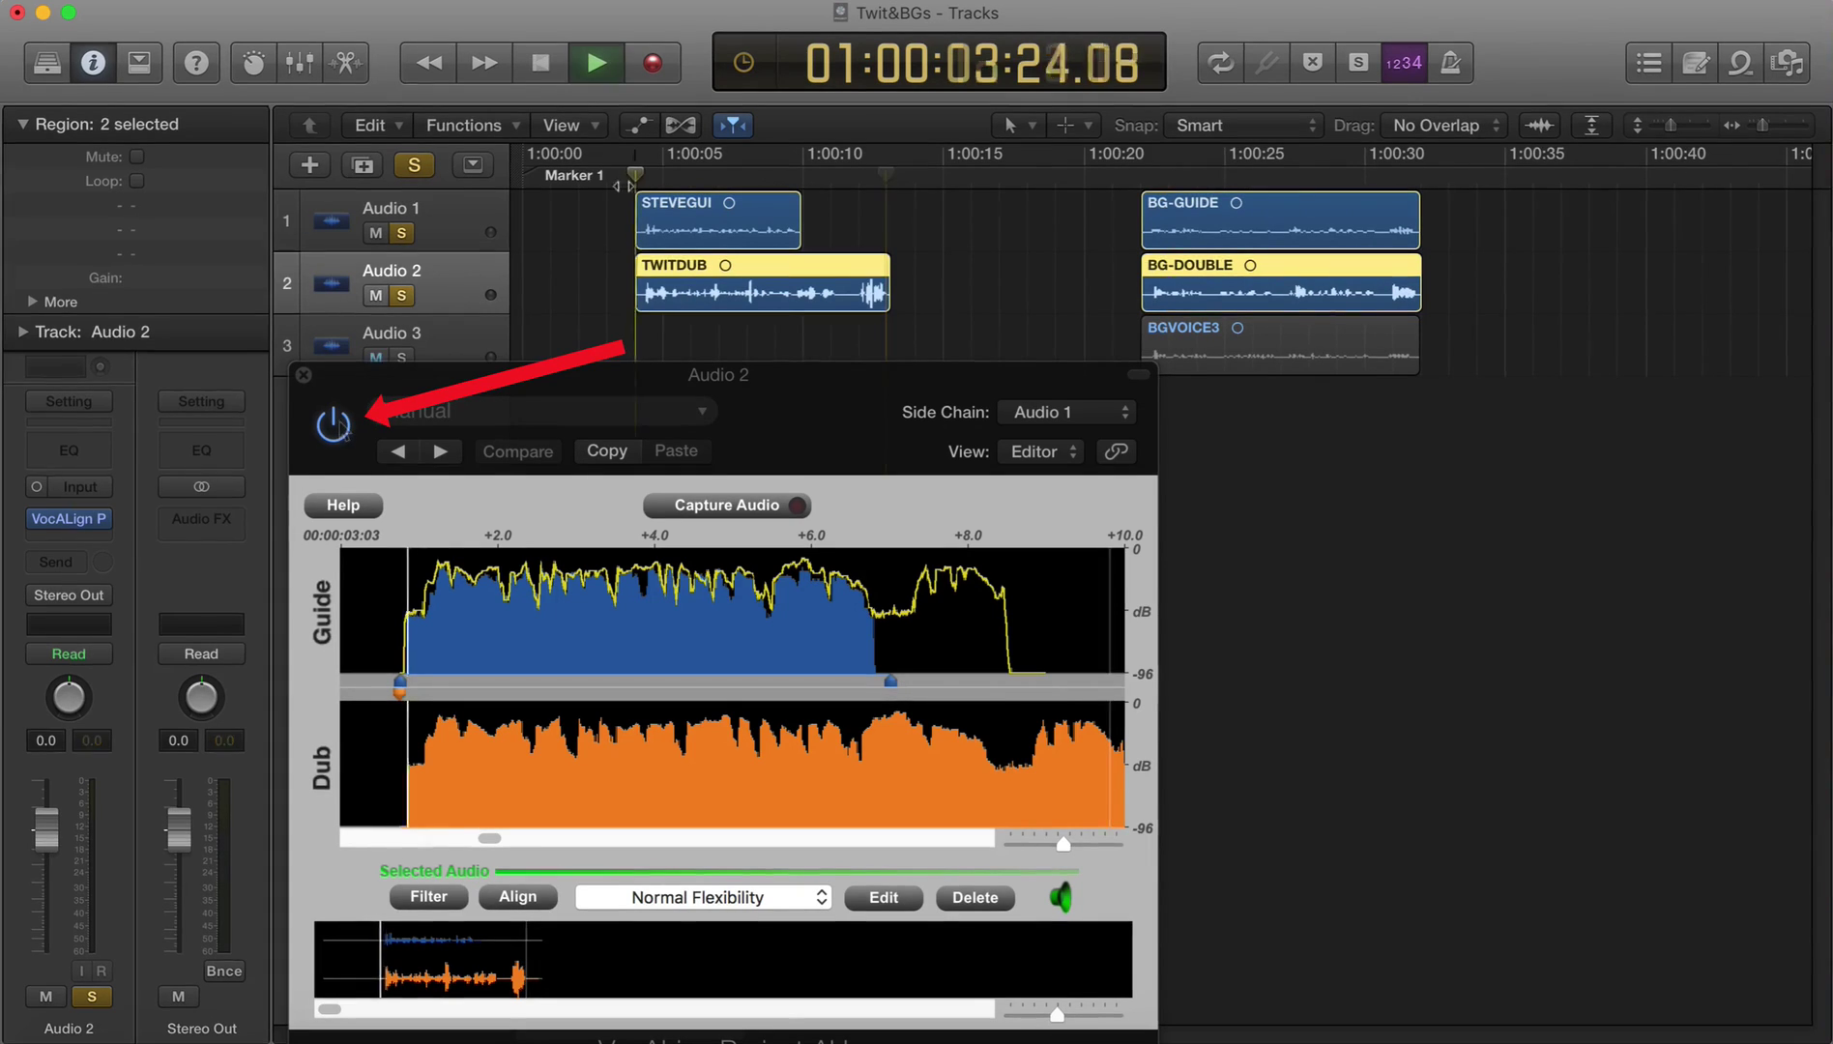
pyautogui.click(334, 424)
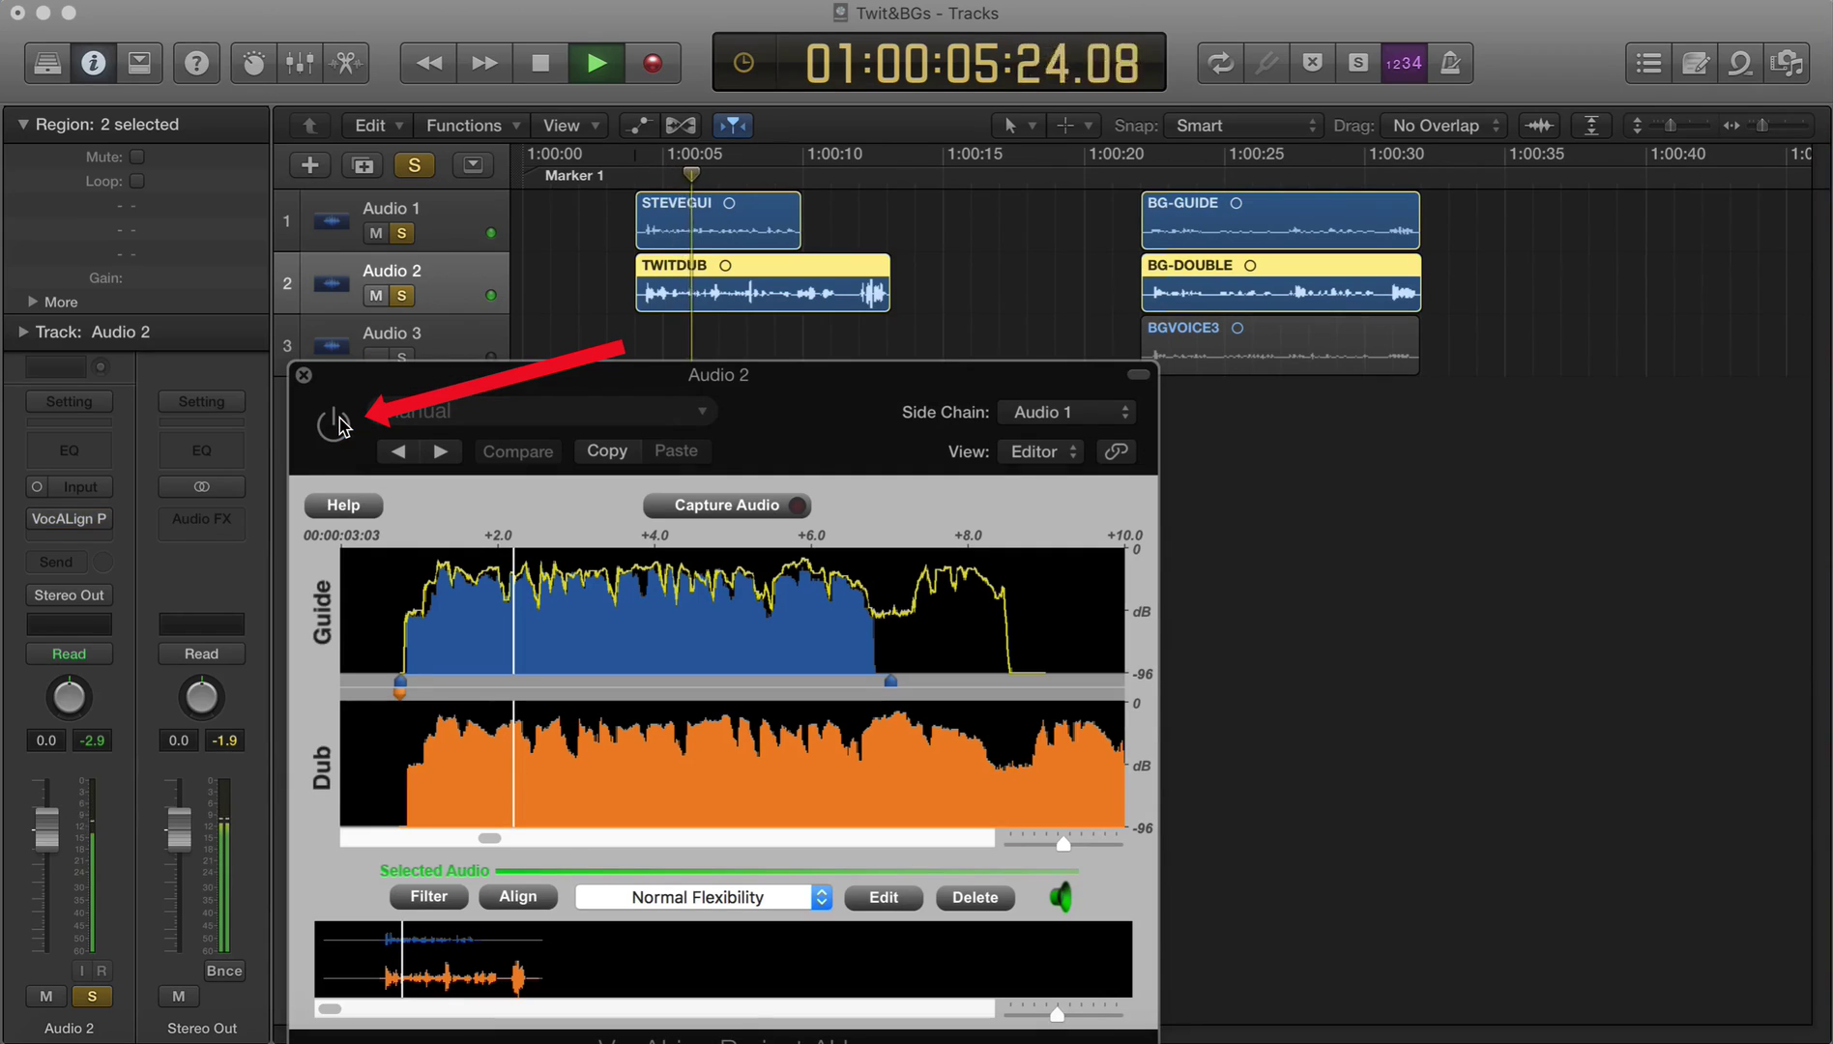
pyautogui.click(335, 425)
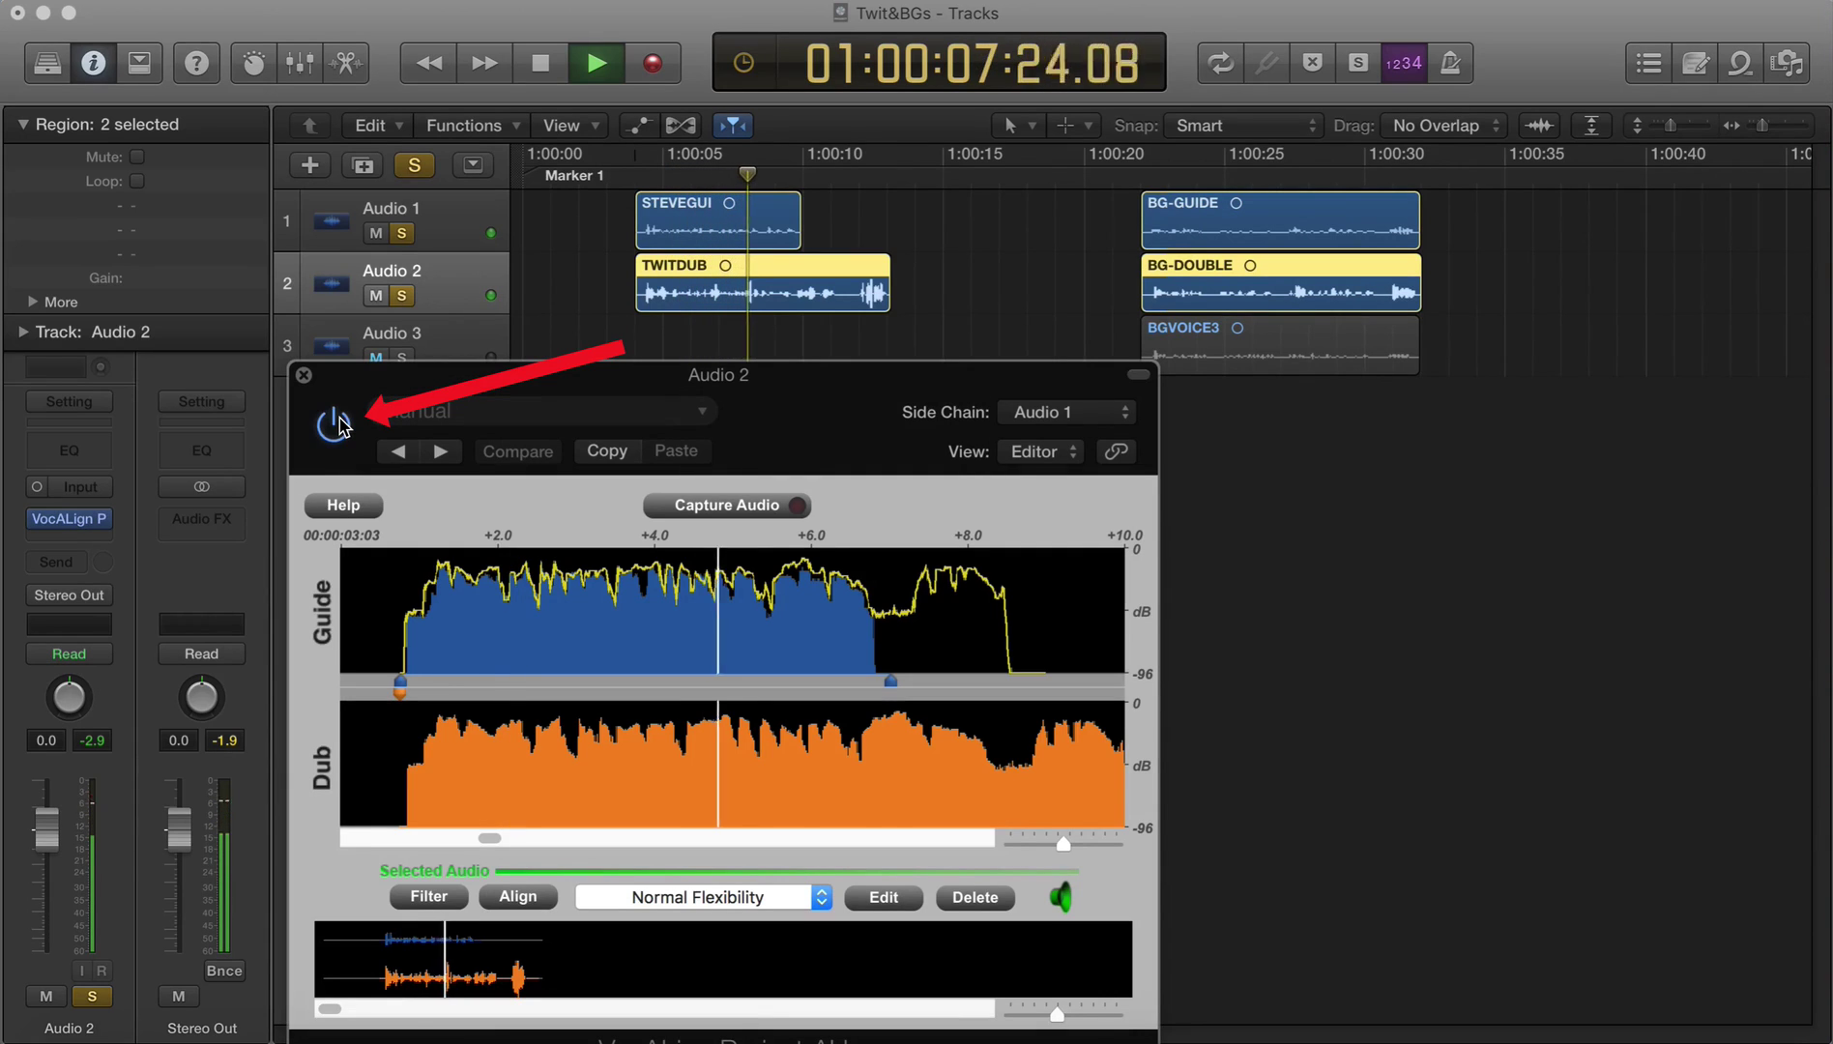
pyautogui.click(334, 424)
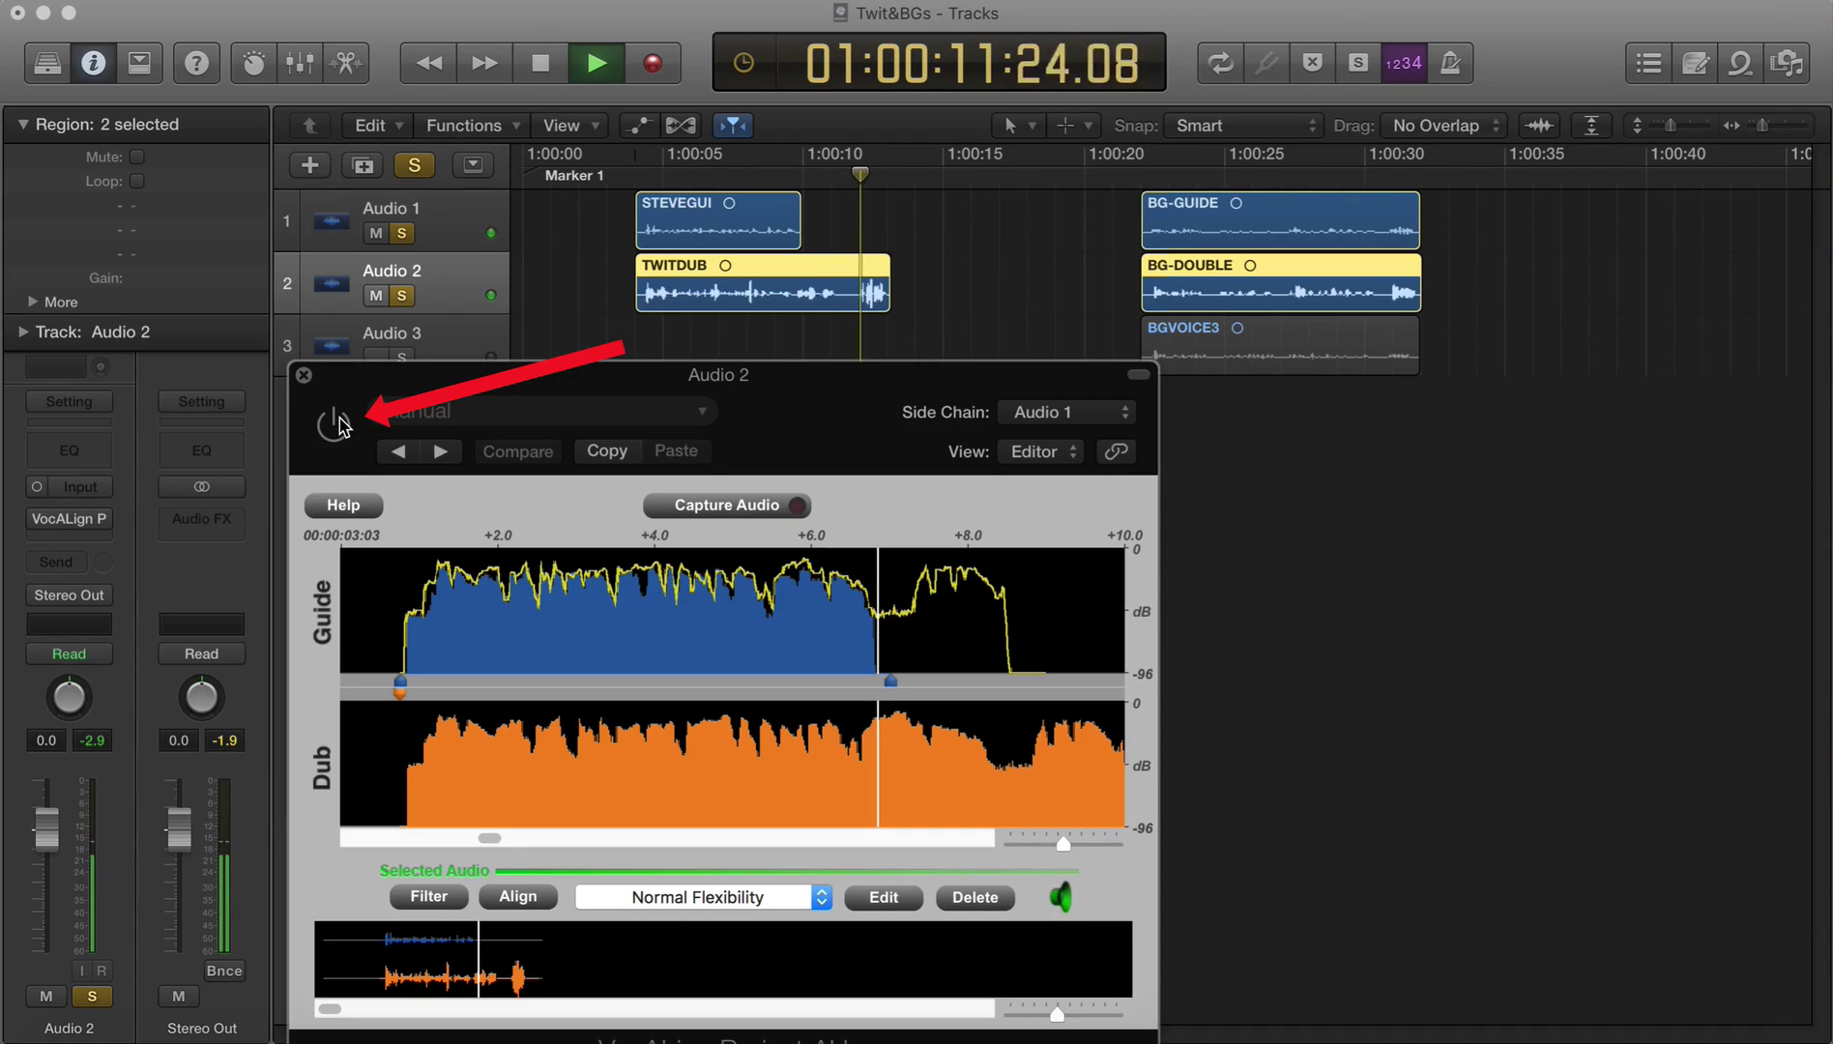
pyautogui.press('space')
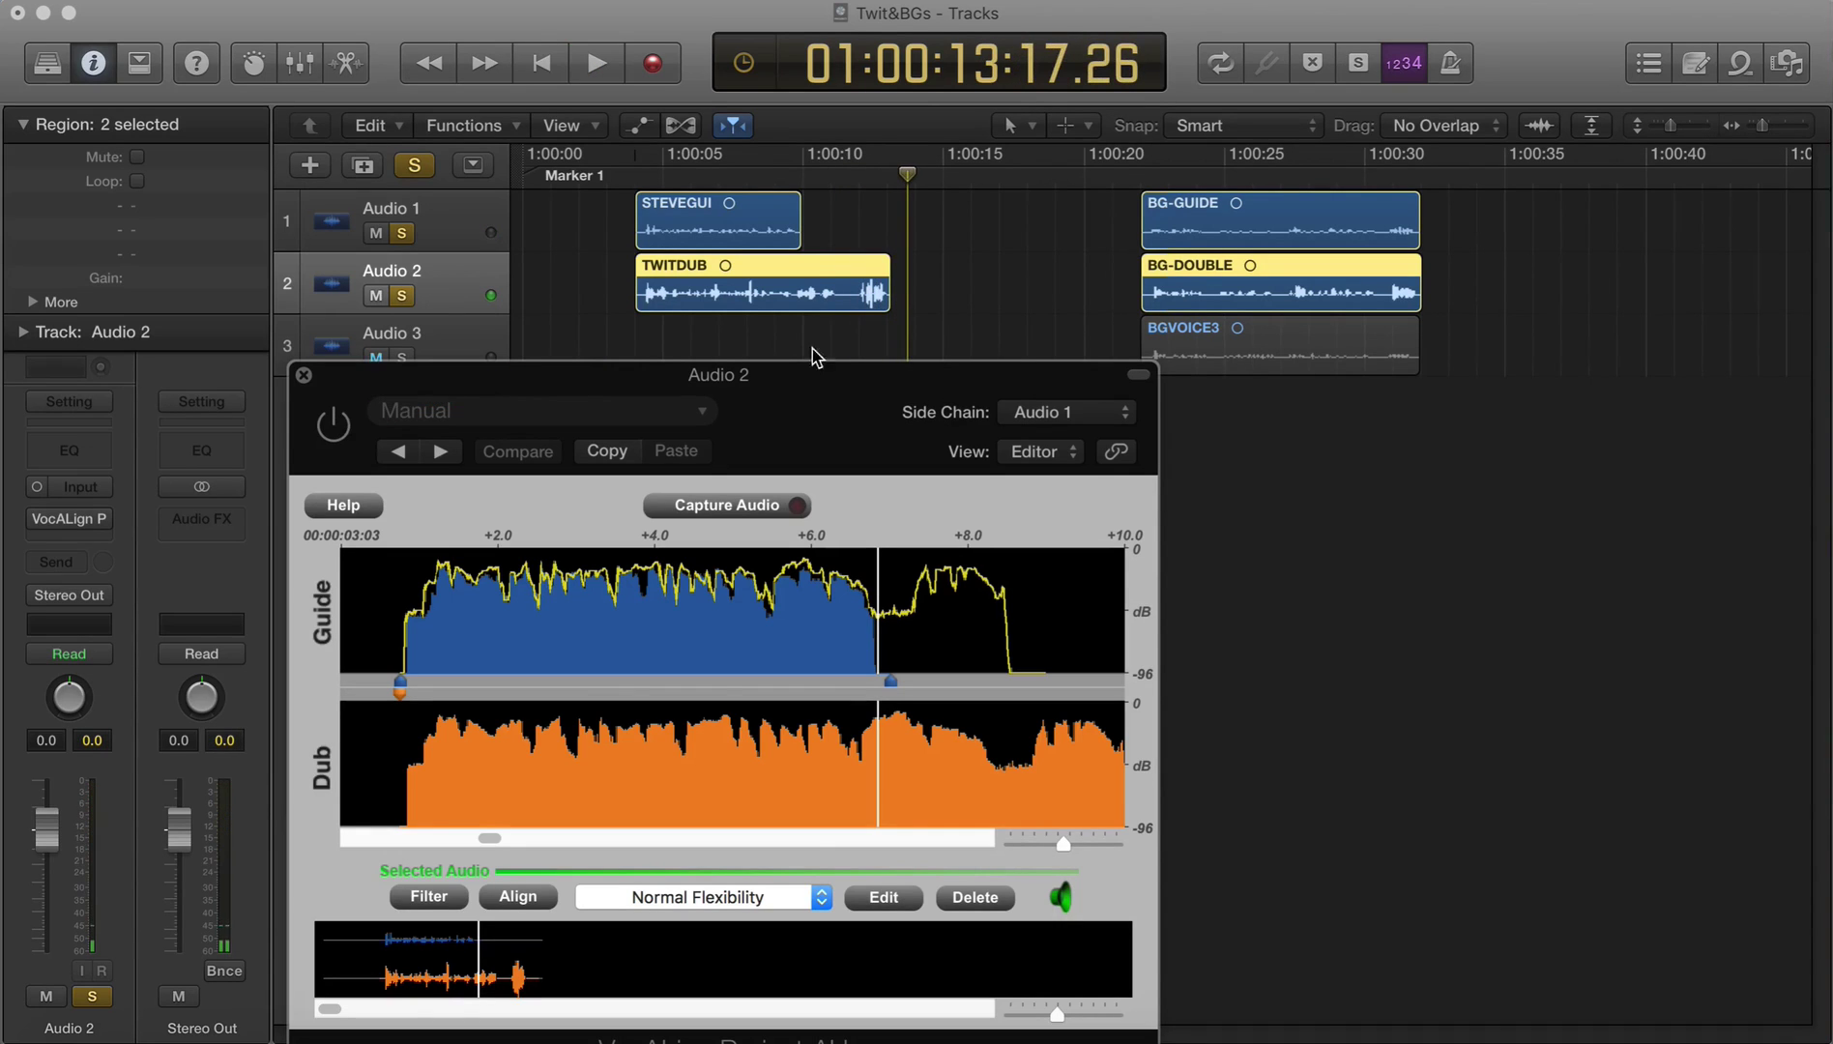
# Step: Play the three background vocal regions together, and take Audio 3 out of solo when playback ends
pyautogui.moveTo(908, 387); pyautogui.dragTo(781, 430)
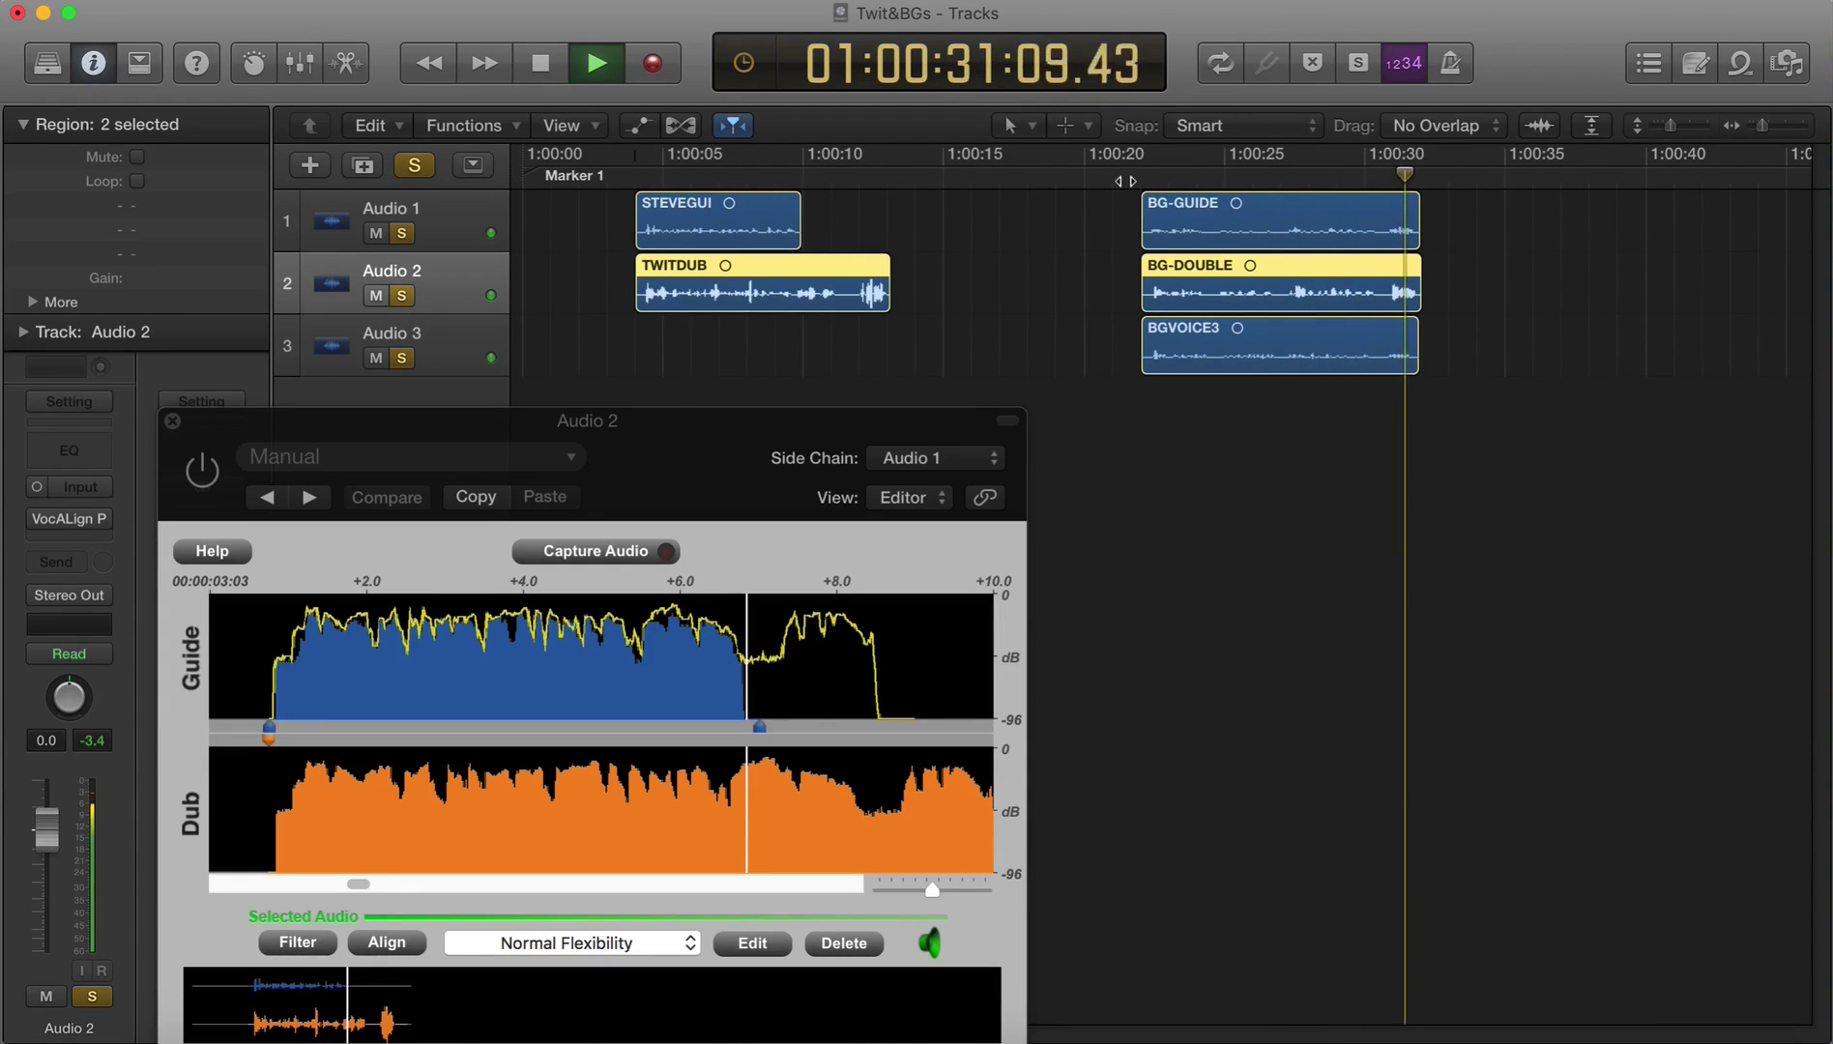
pyautogui.press('space')
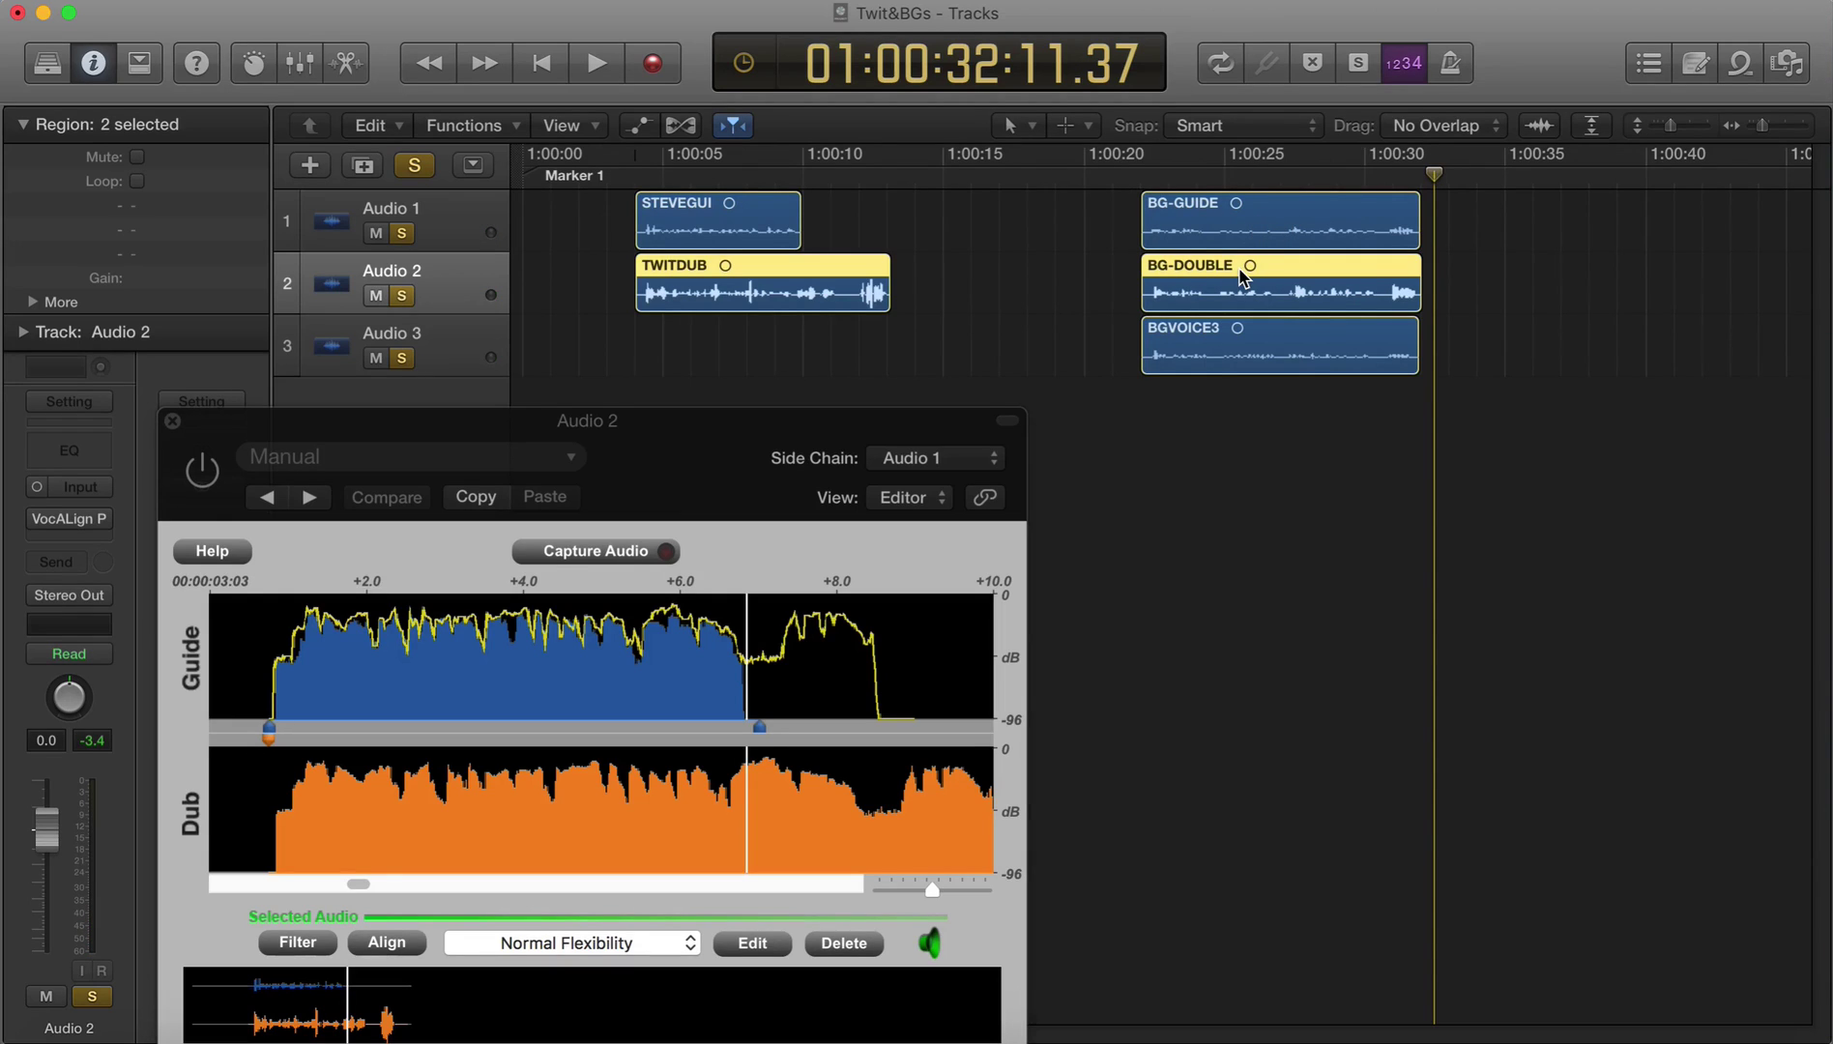
pyautogui.hotkey('ctrl', 's')
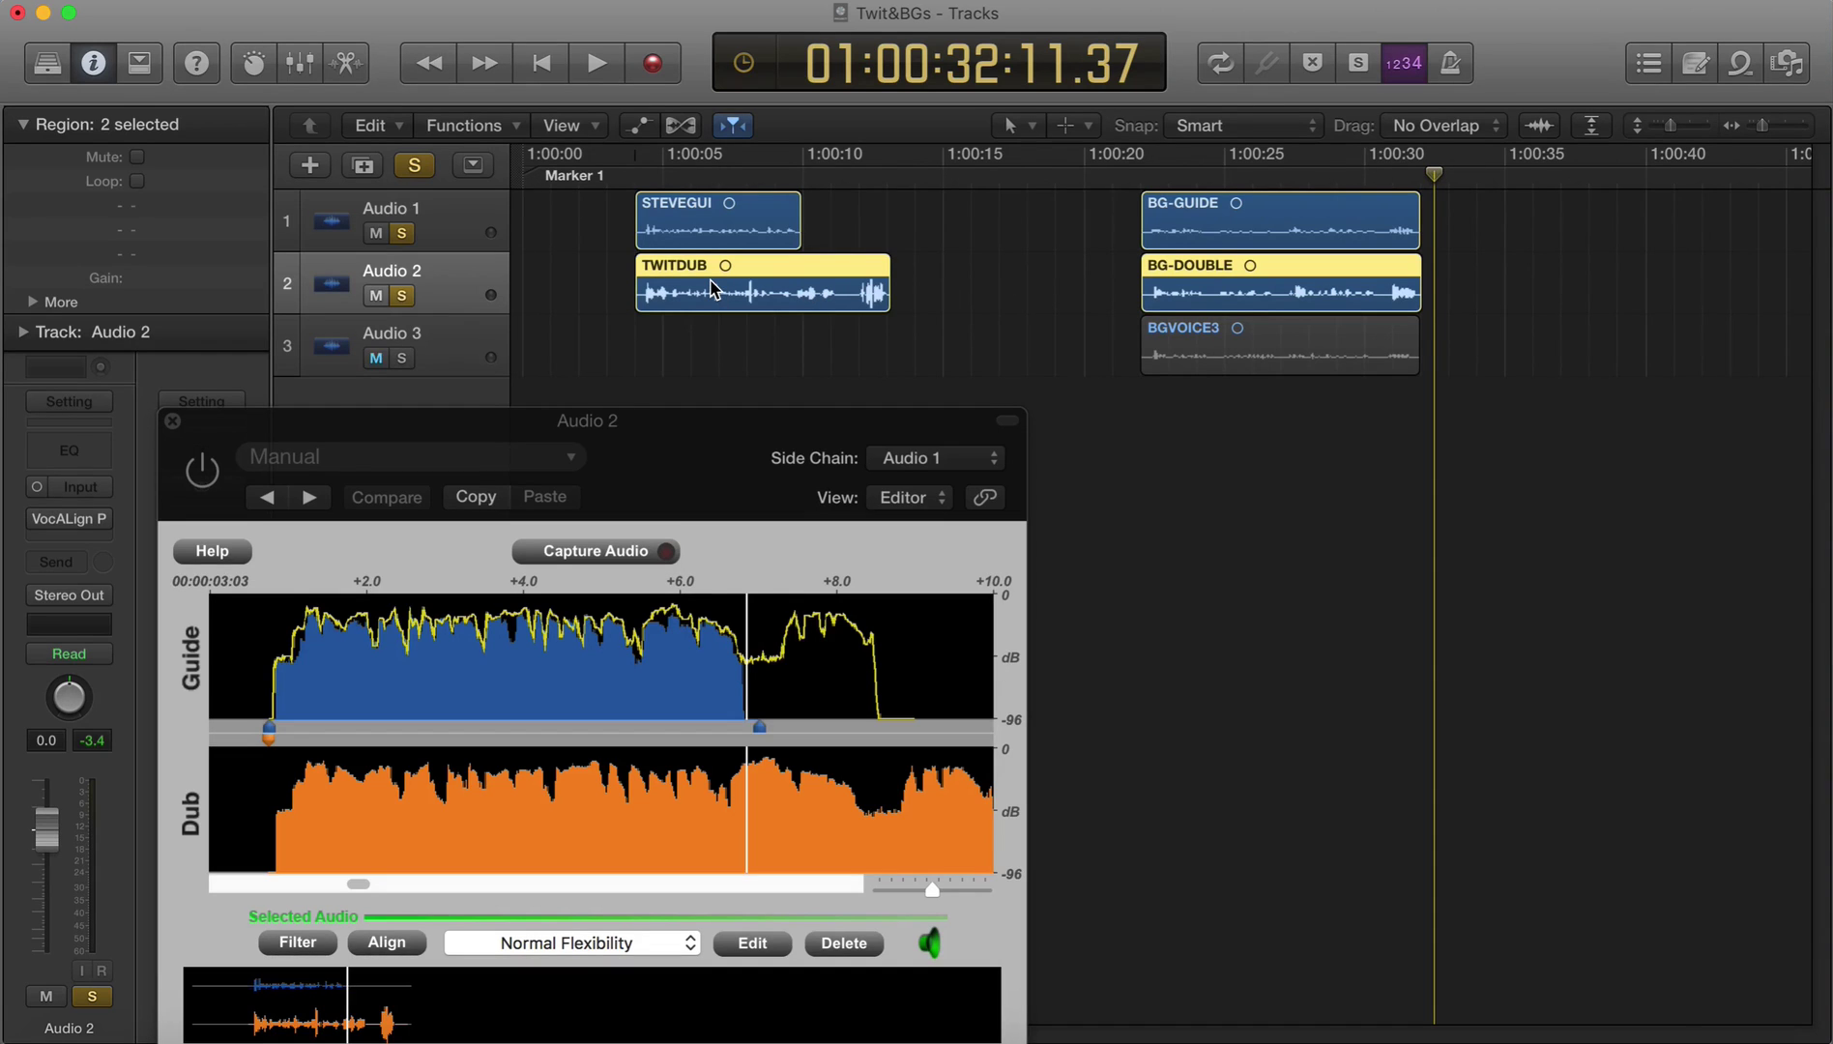
# Step: Switch the Audio 2 plug-in back on and capture BG-GUIDE and BG-DOUBLE from just before the regions to their end
pyautogui.moveTo(663, 415); pyautogui.dragTo(677, 315)
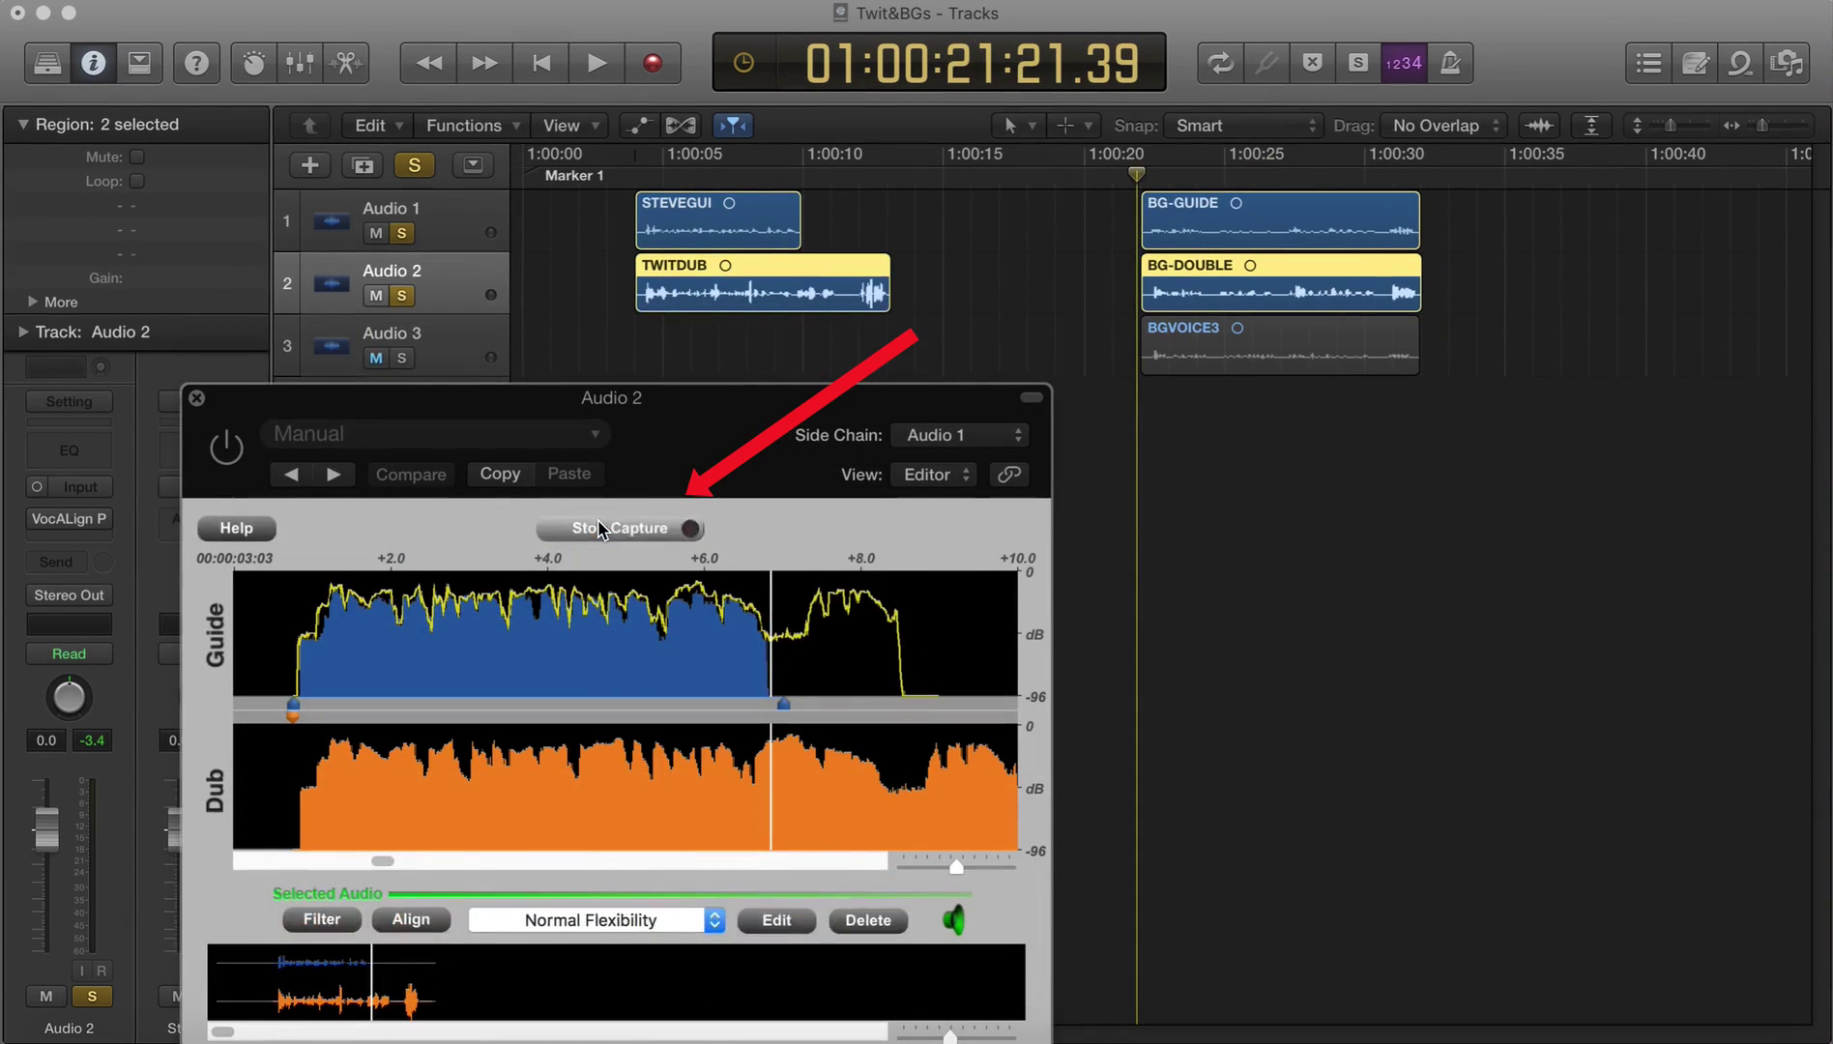
pyautogui.click(599, 527)
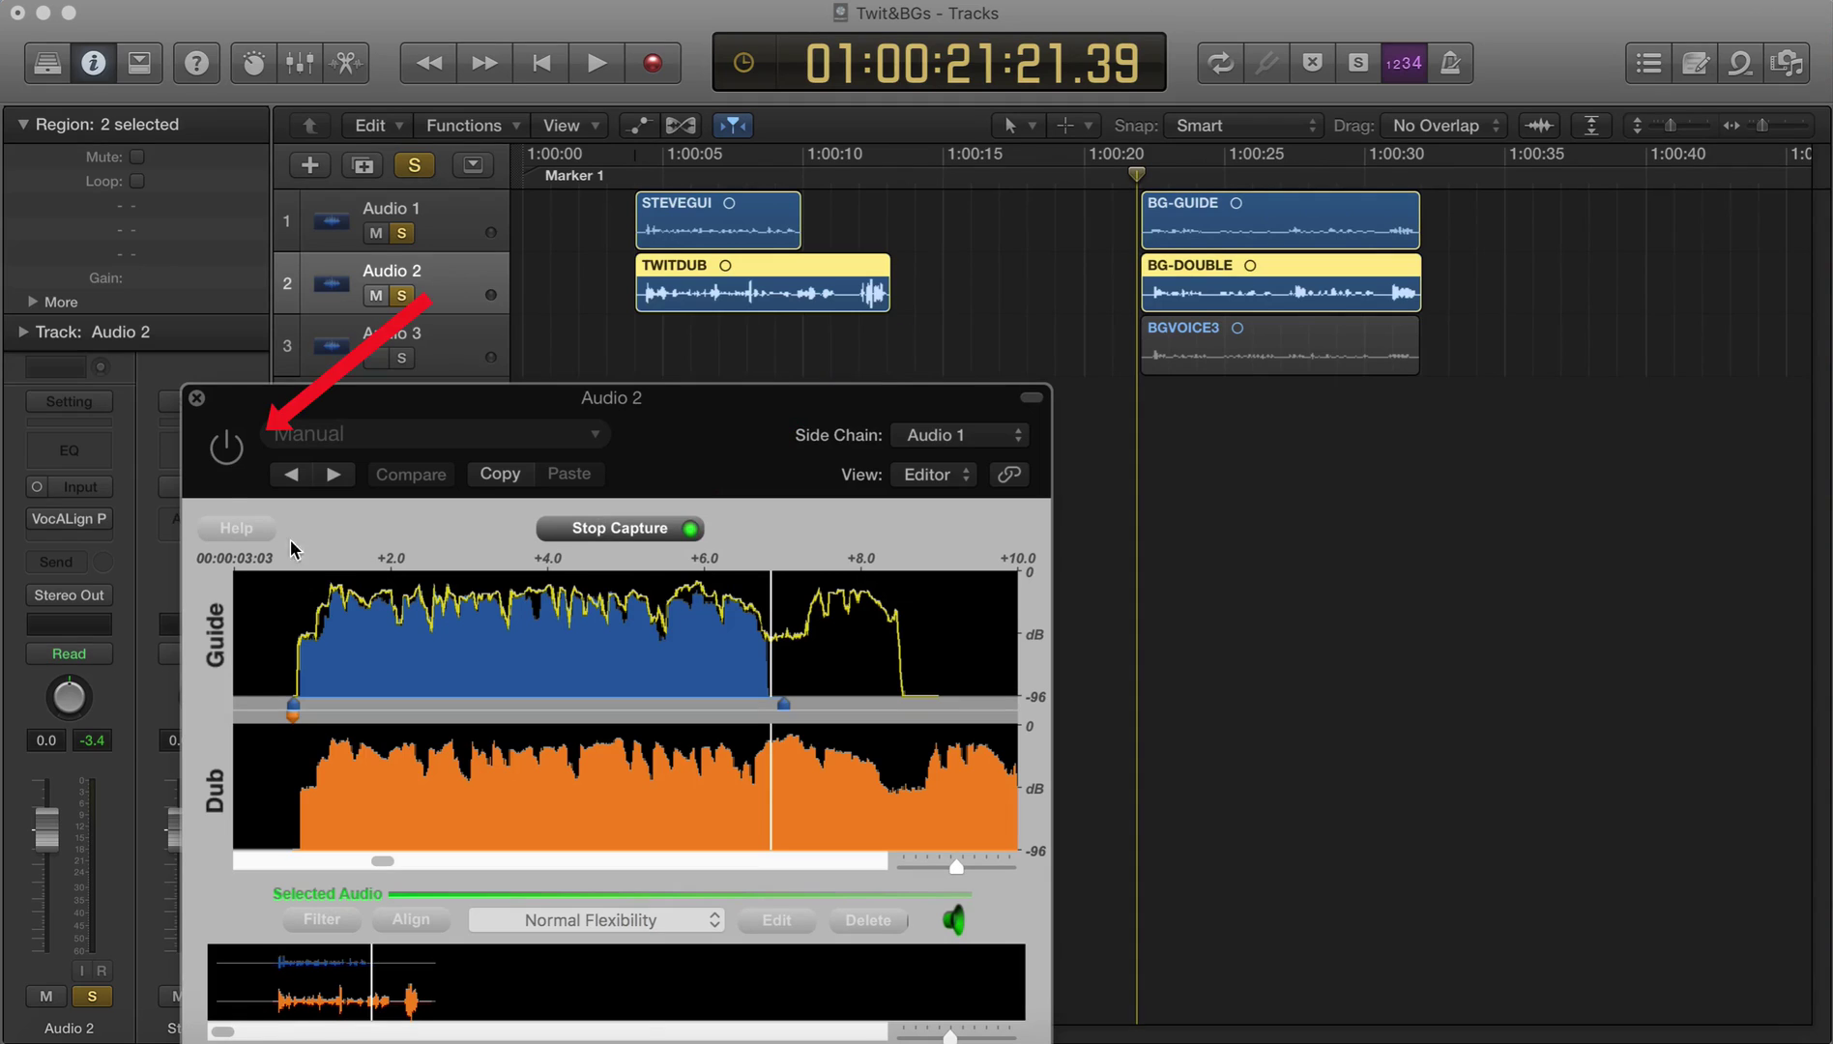
pyautogui.click(226, 447)
pyautogui.press('space')
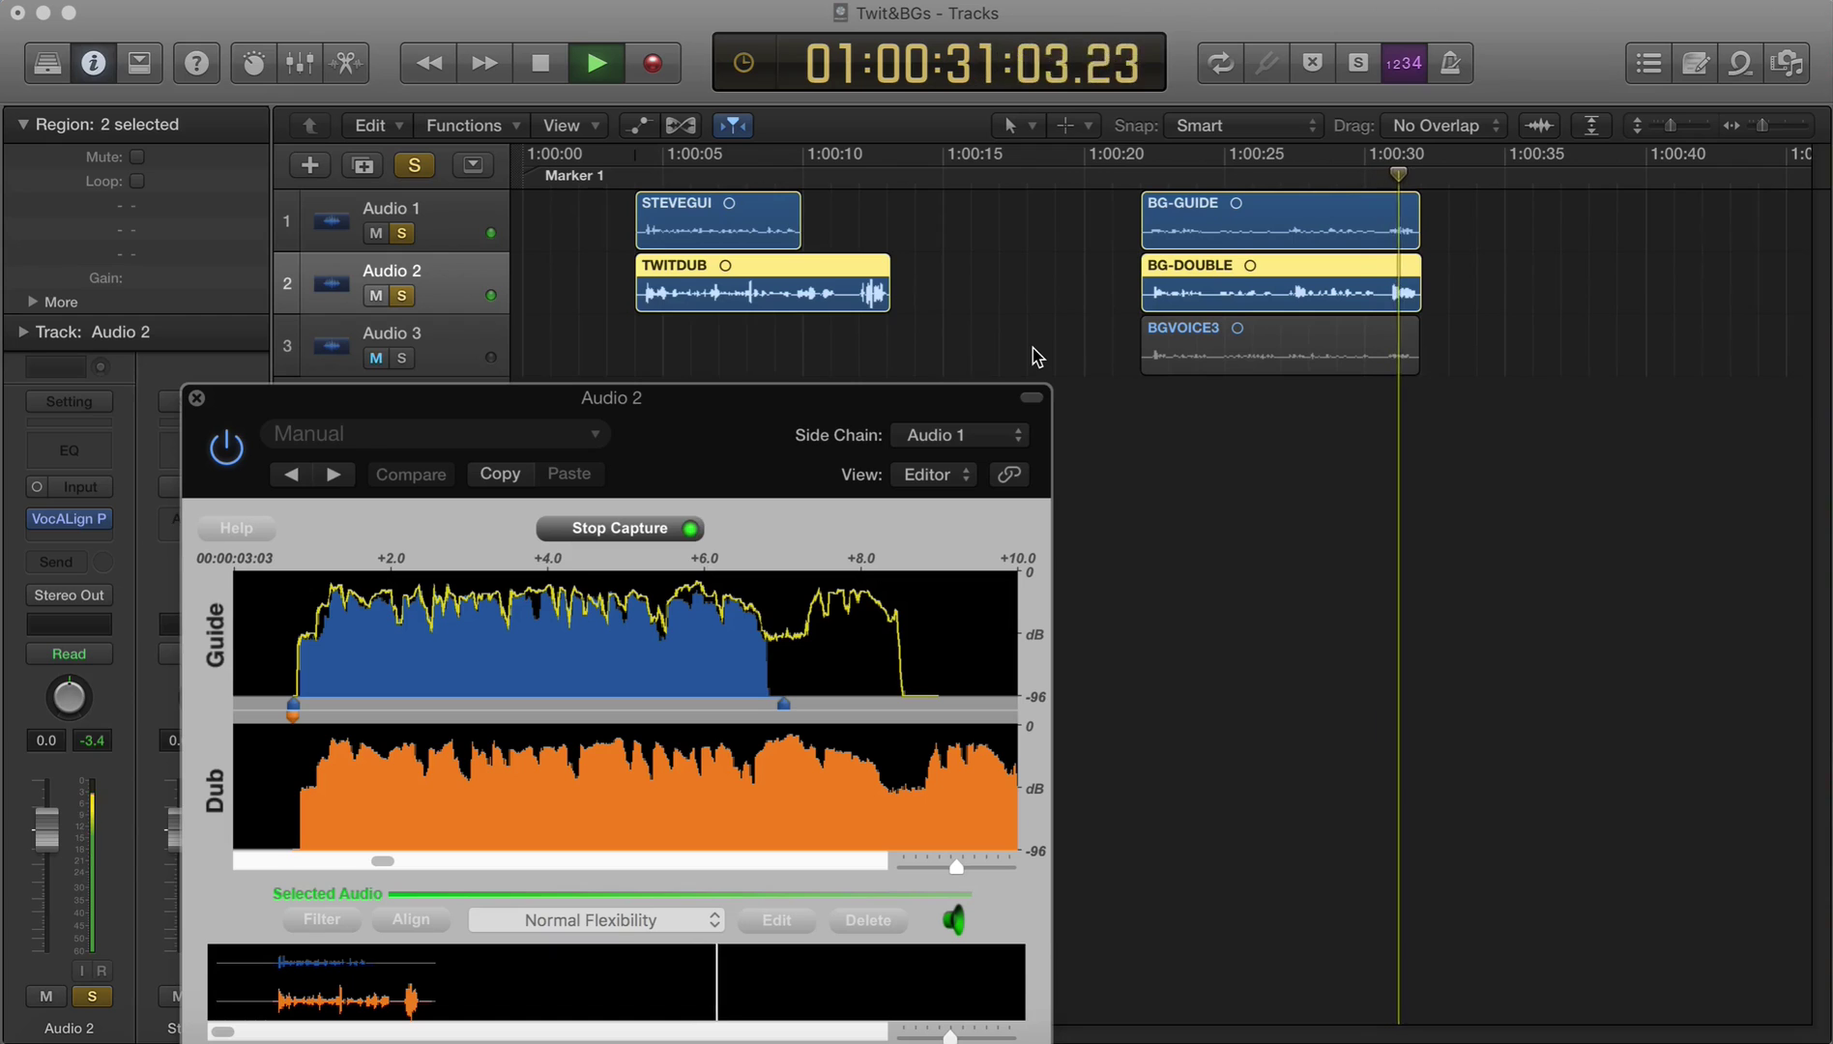
pyautogui.press('space')
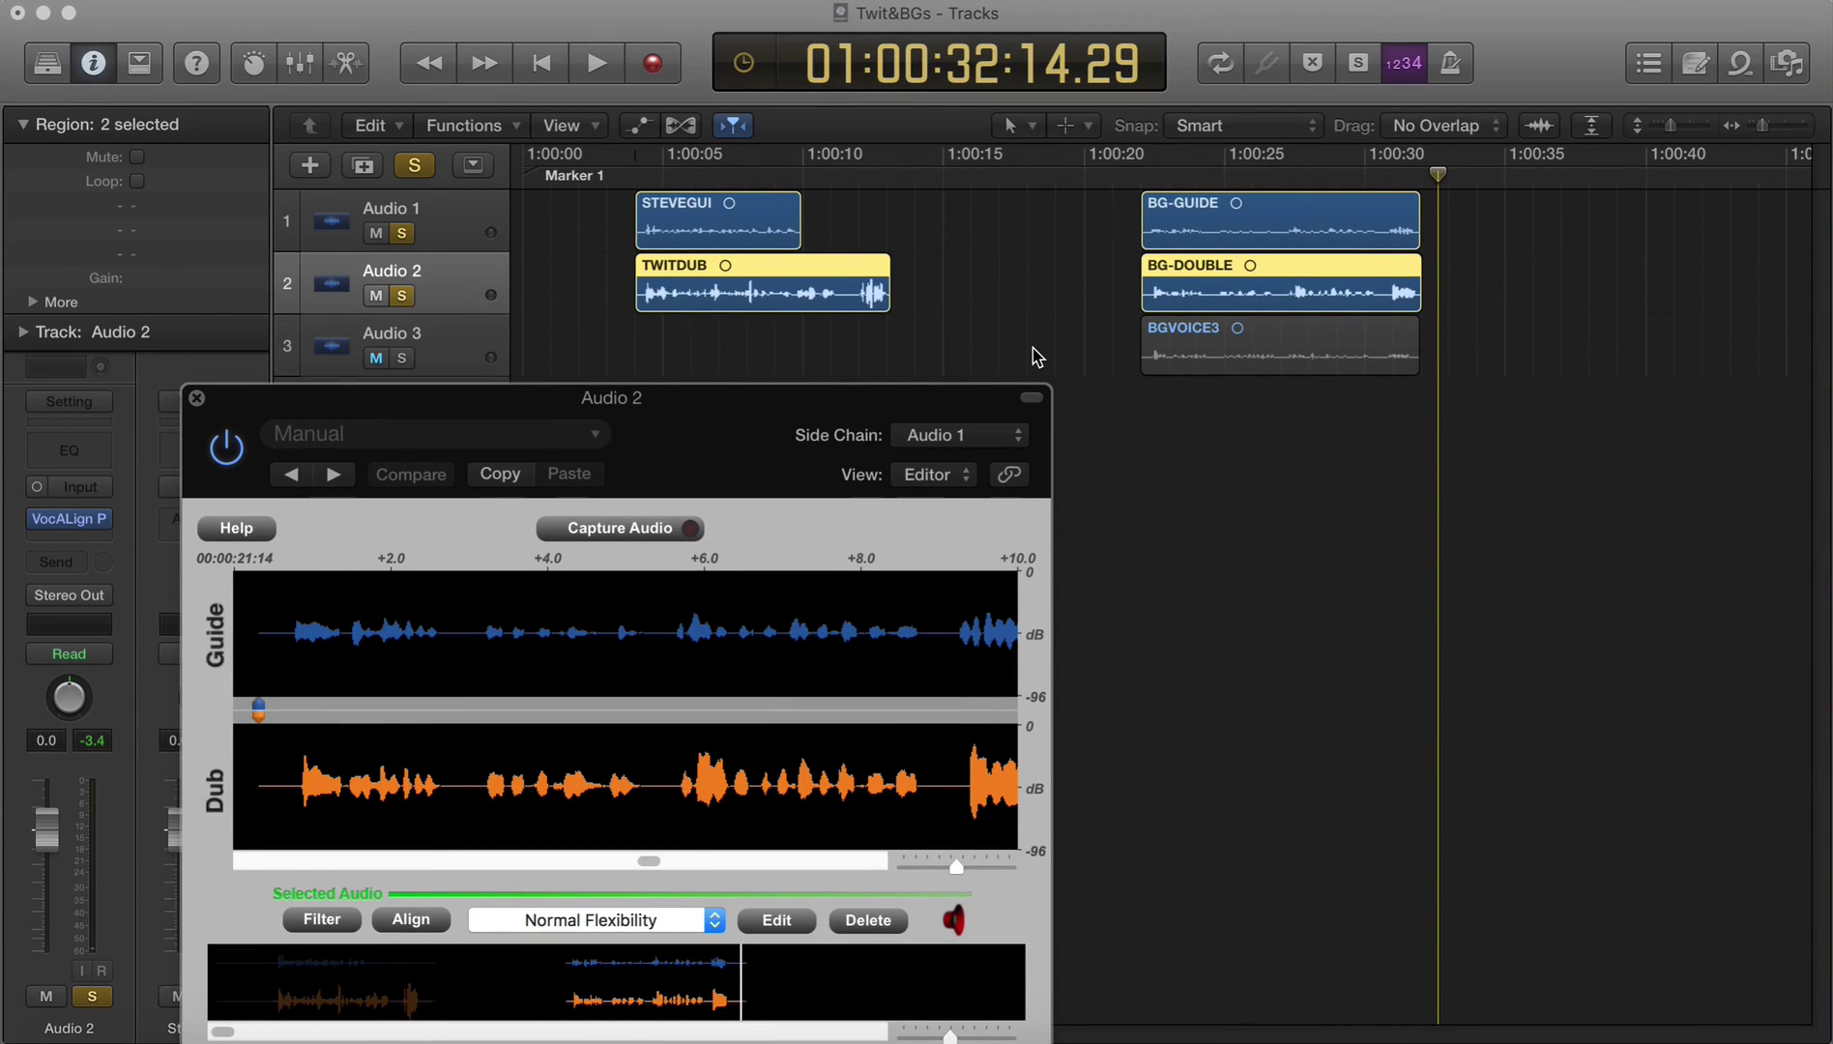
# Step: Create the aligned BG-DOUBLE edit with Normal Flexibility and play it against BG-GUIDE
pyautogui.click(791, 925)
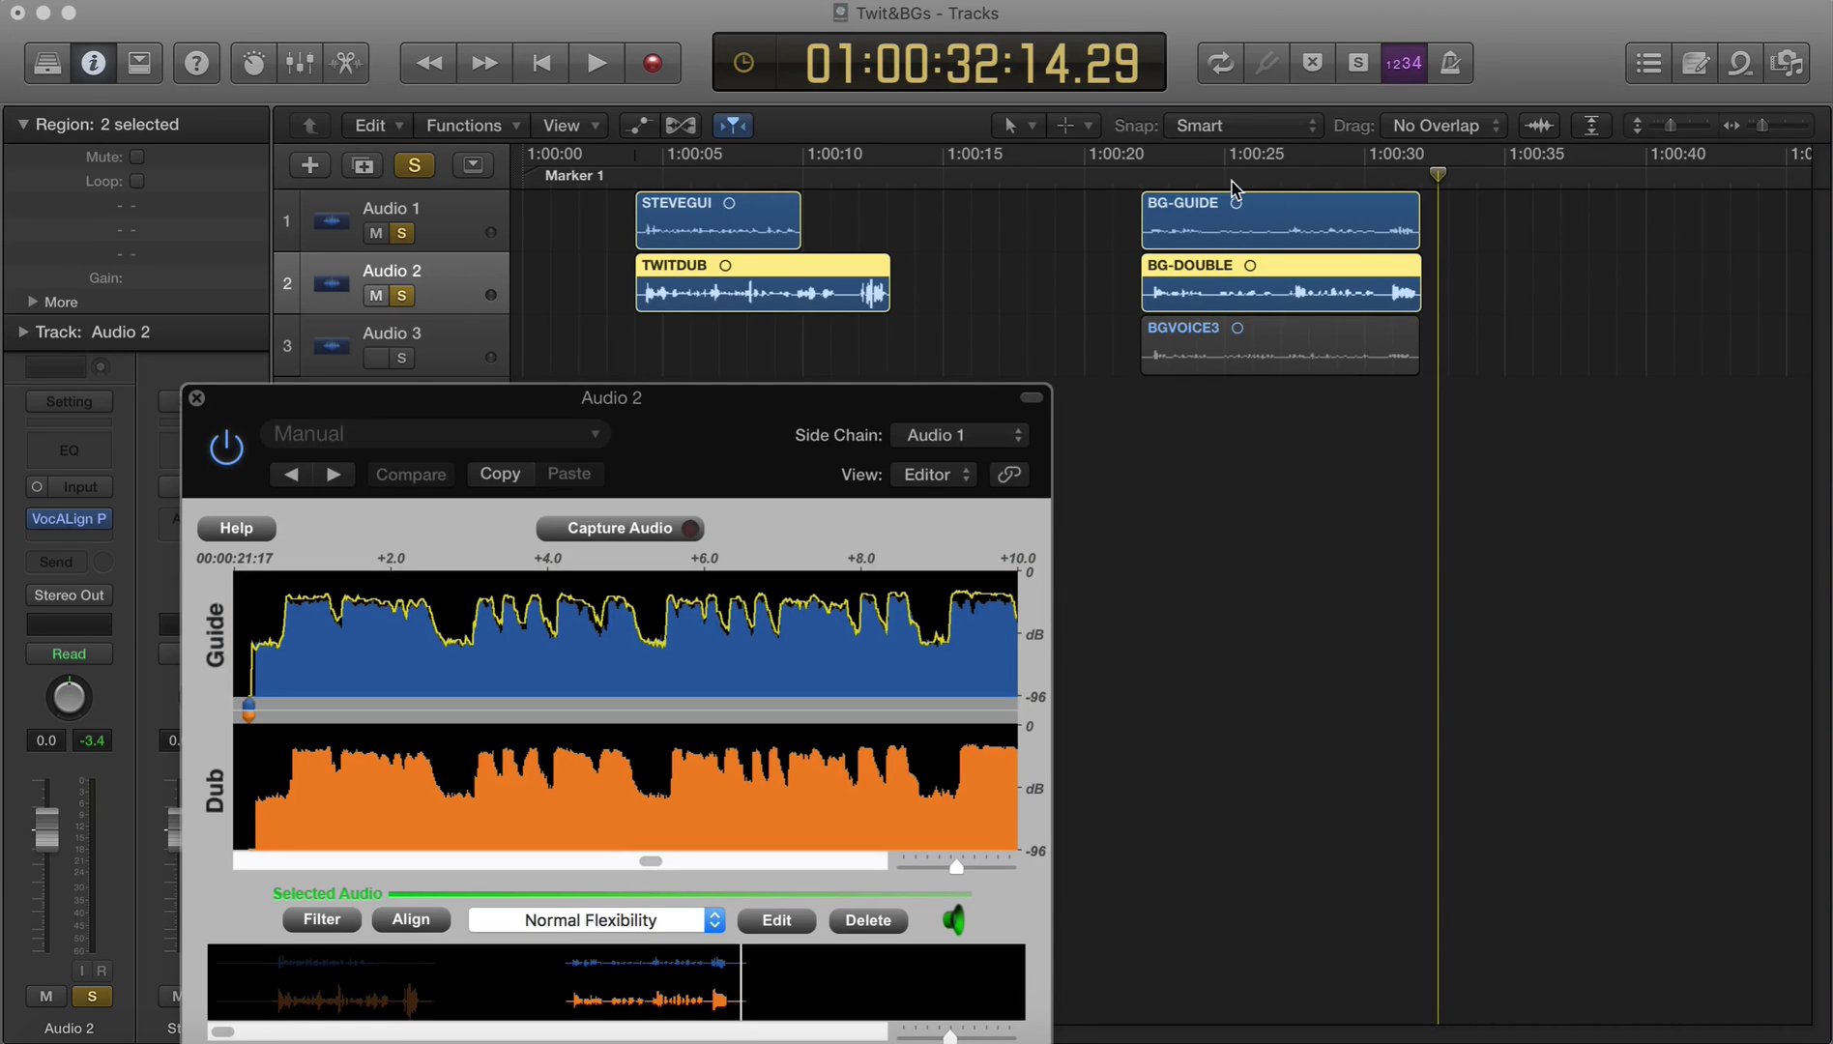
pyautogui.click(1137, 184)
pyautogui.press('space')
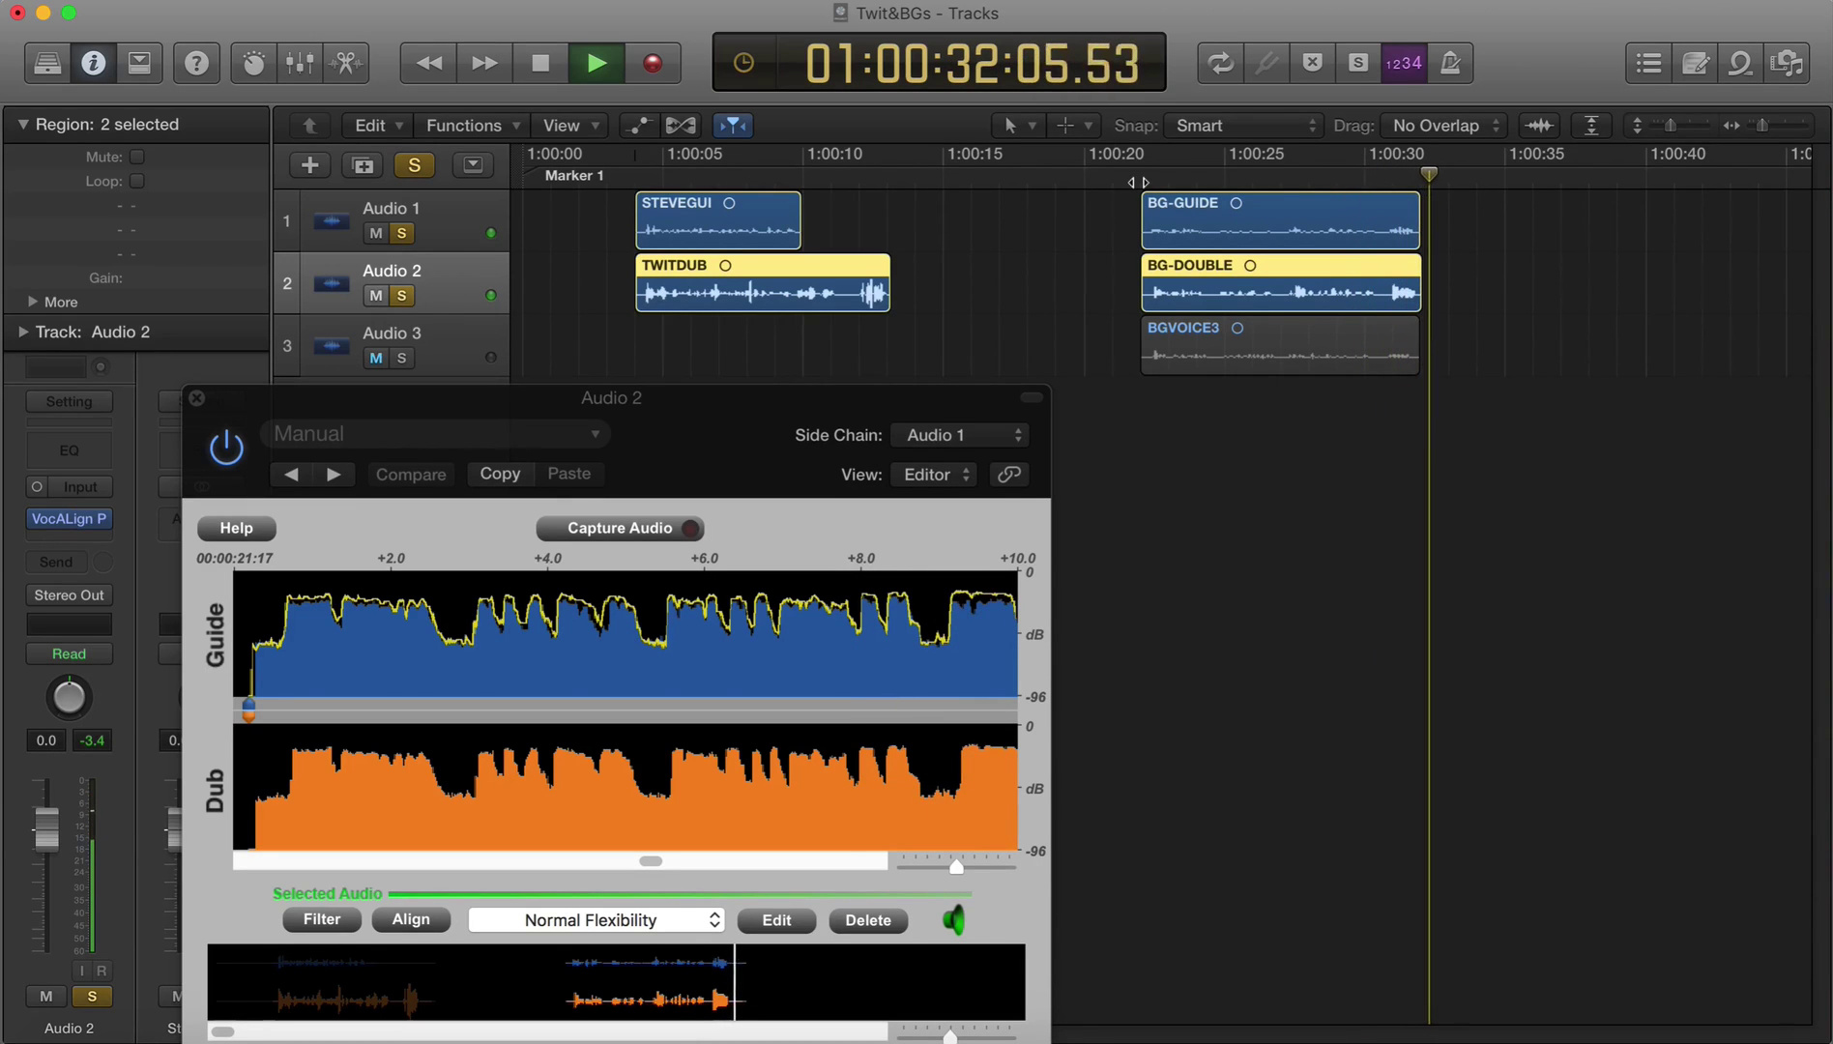
pyautogui.press('space')
# Step: Select the BGVOICE3 region and its Audio 3 track, and take Audio 2 out of solo
pyautogui.moveTo(673, 415); pyautogui.dragTo(878, 501)
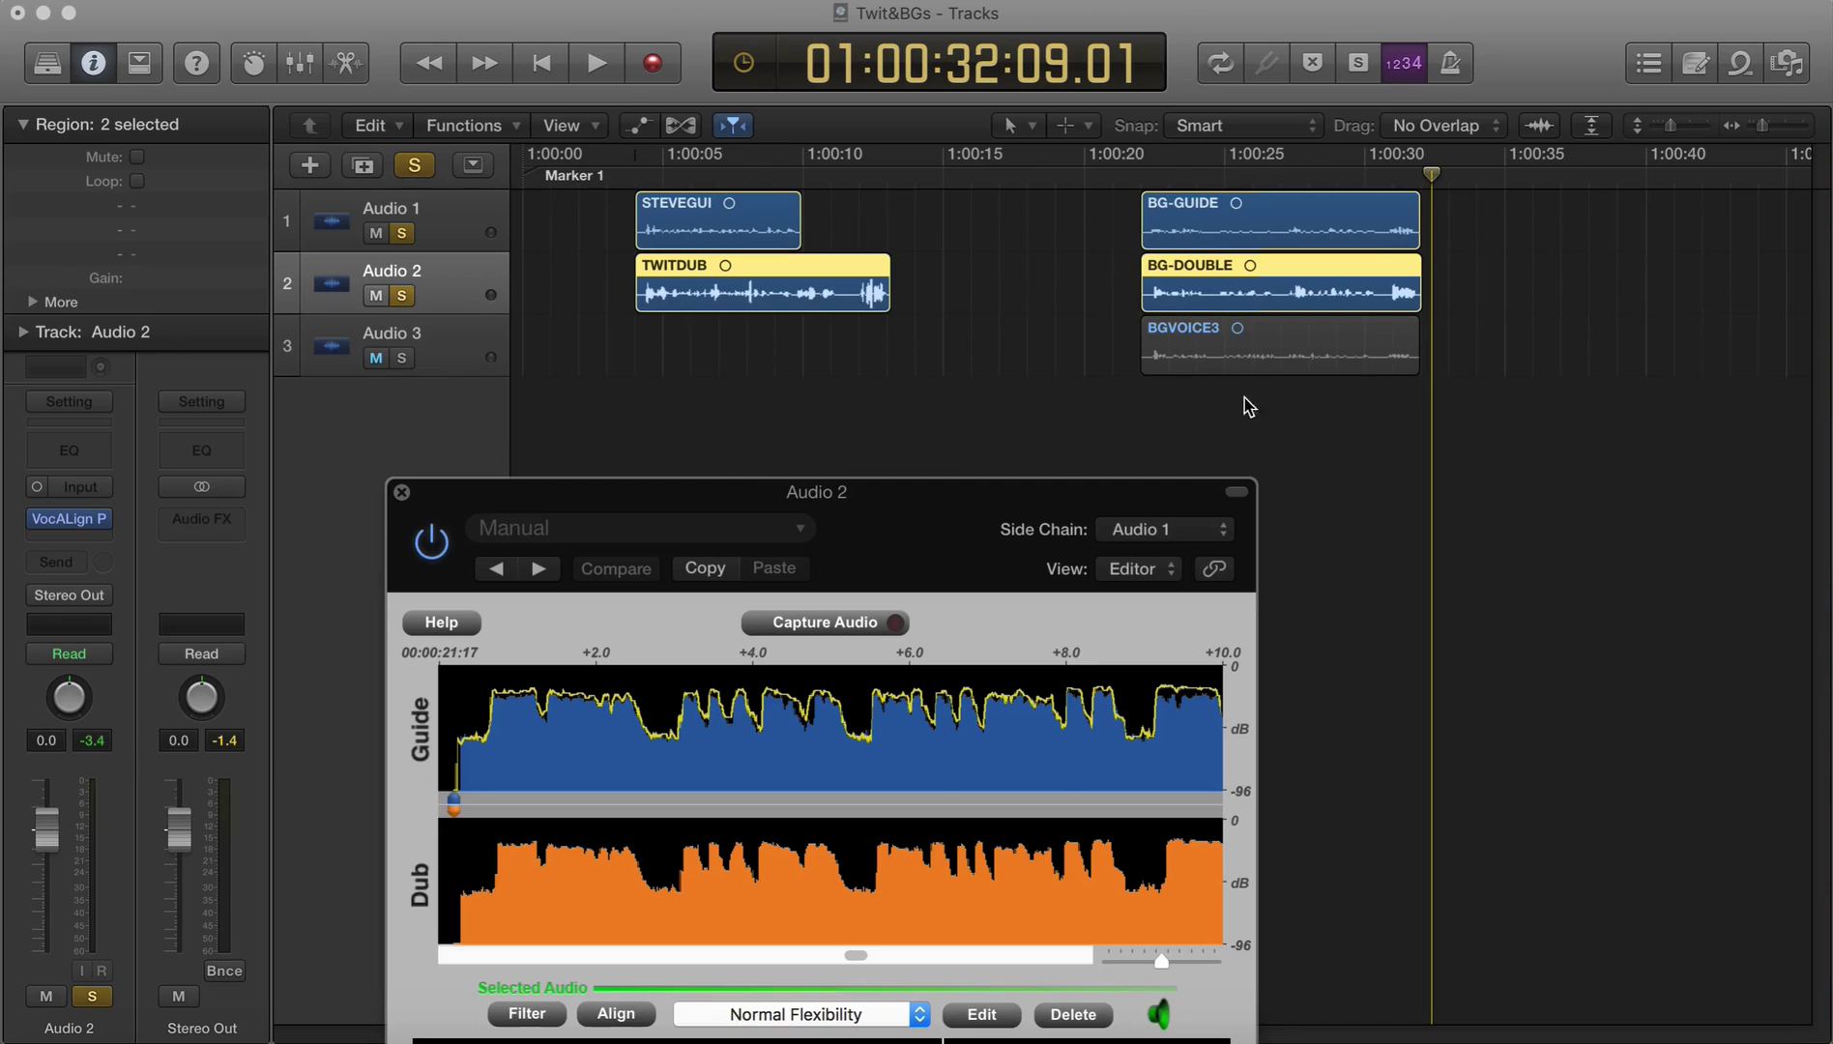
pyautogui.click(1211, 361)
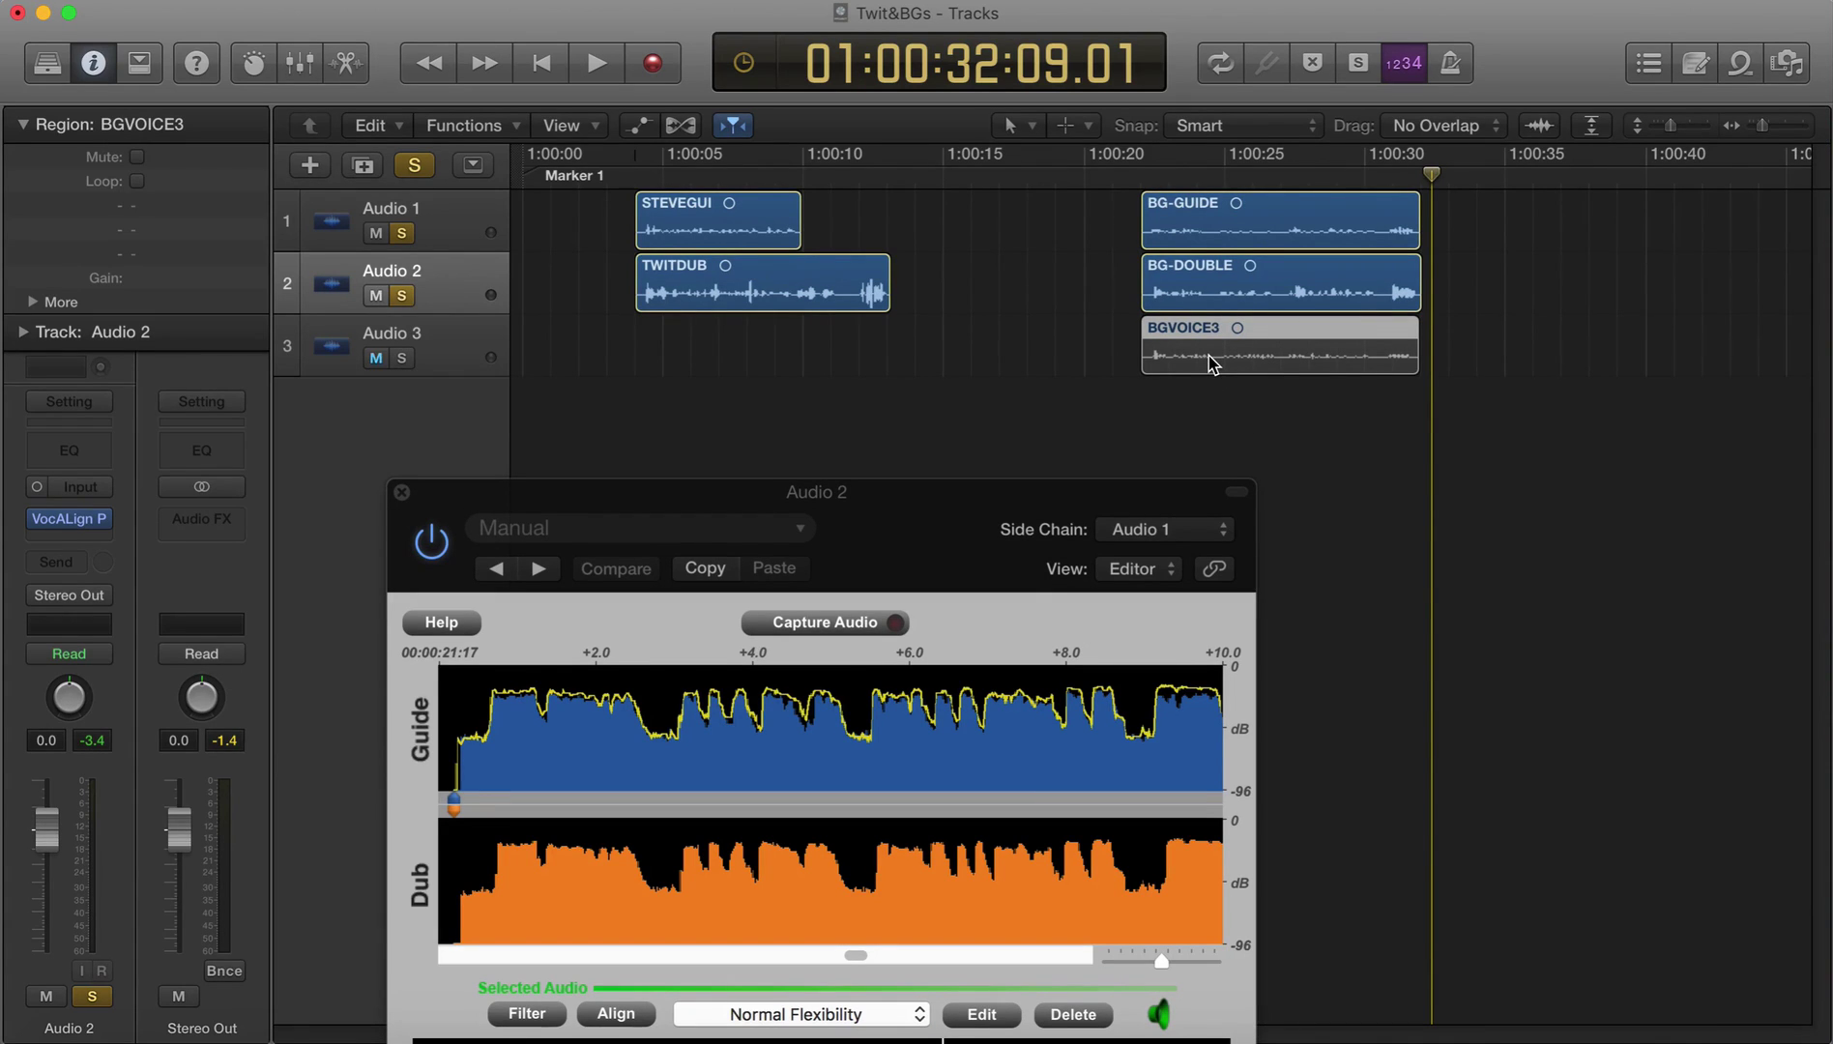
pyautogui.click(376, 358)
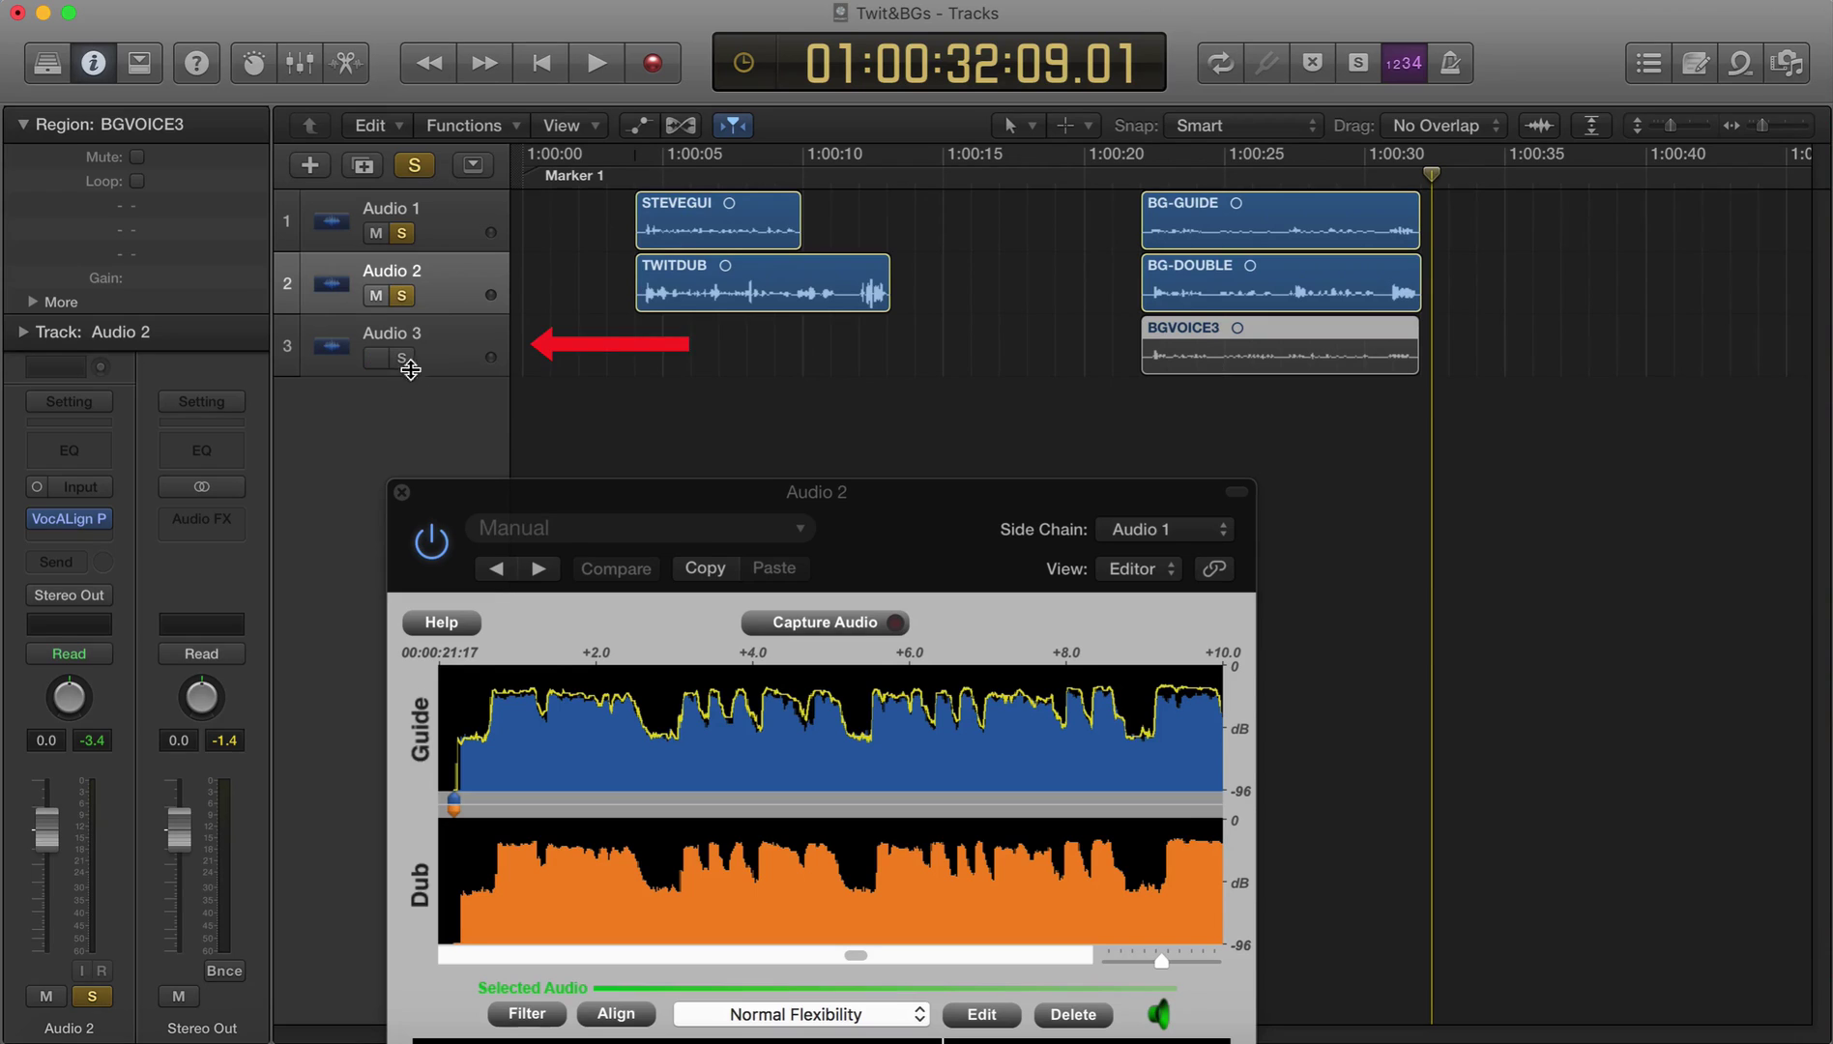
pyautogui.click(413, 373)
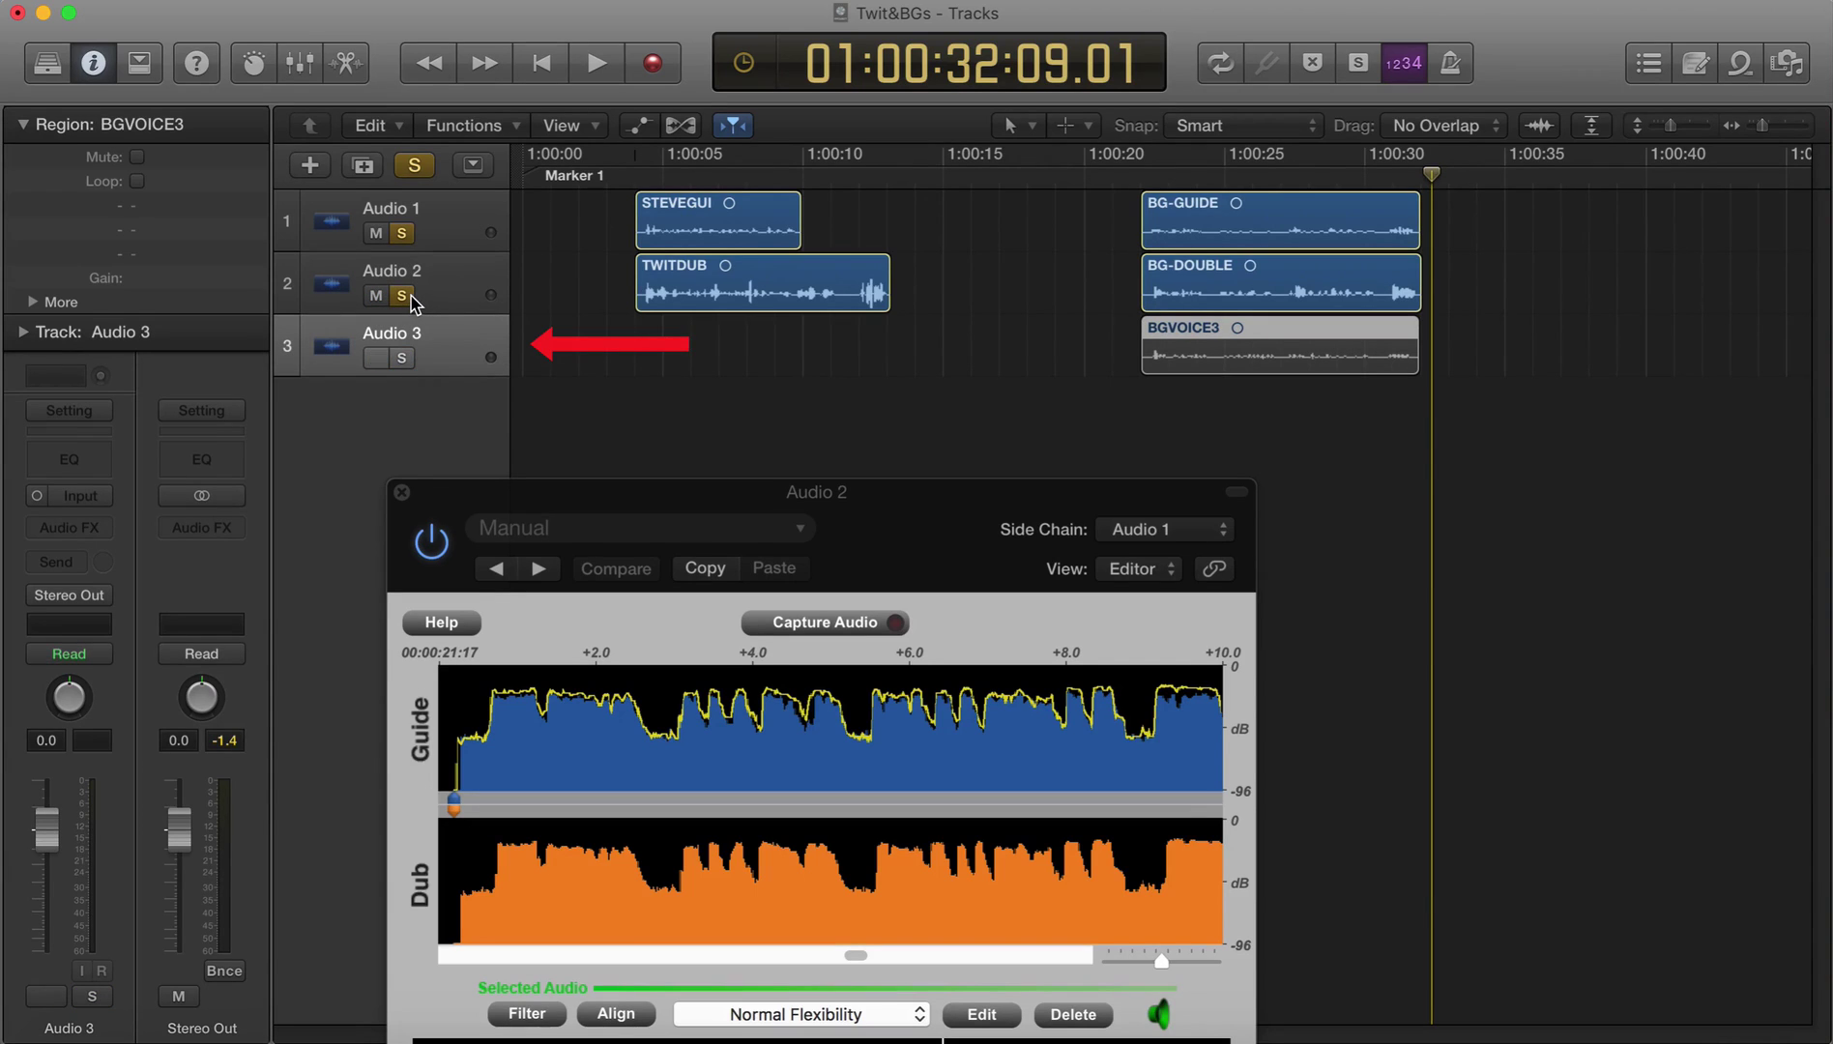
pyautogui.click(402, 296)
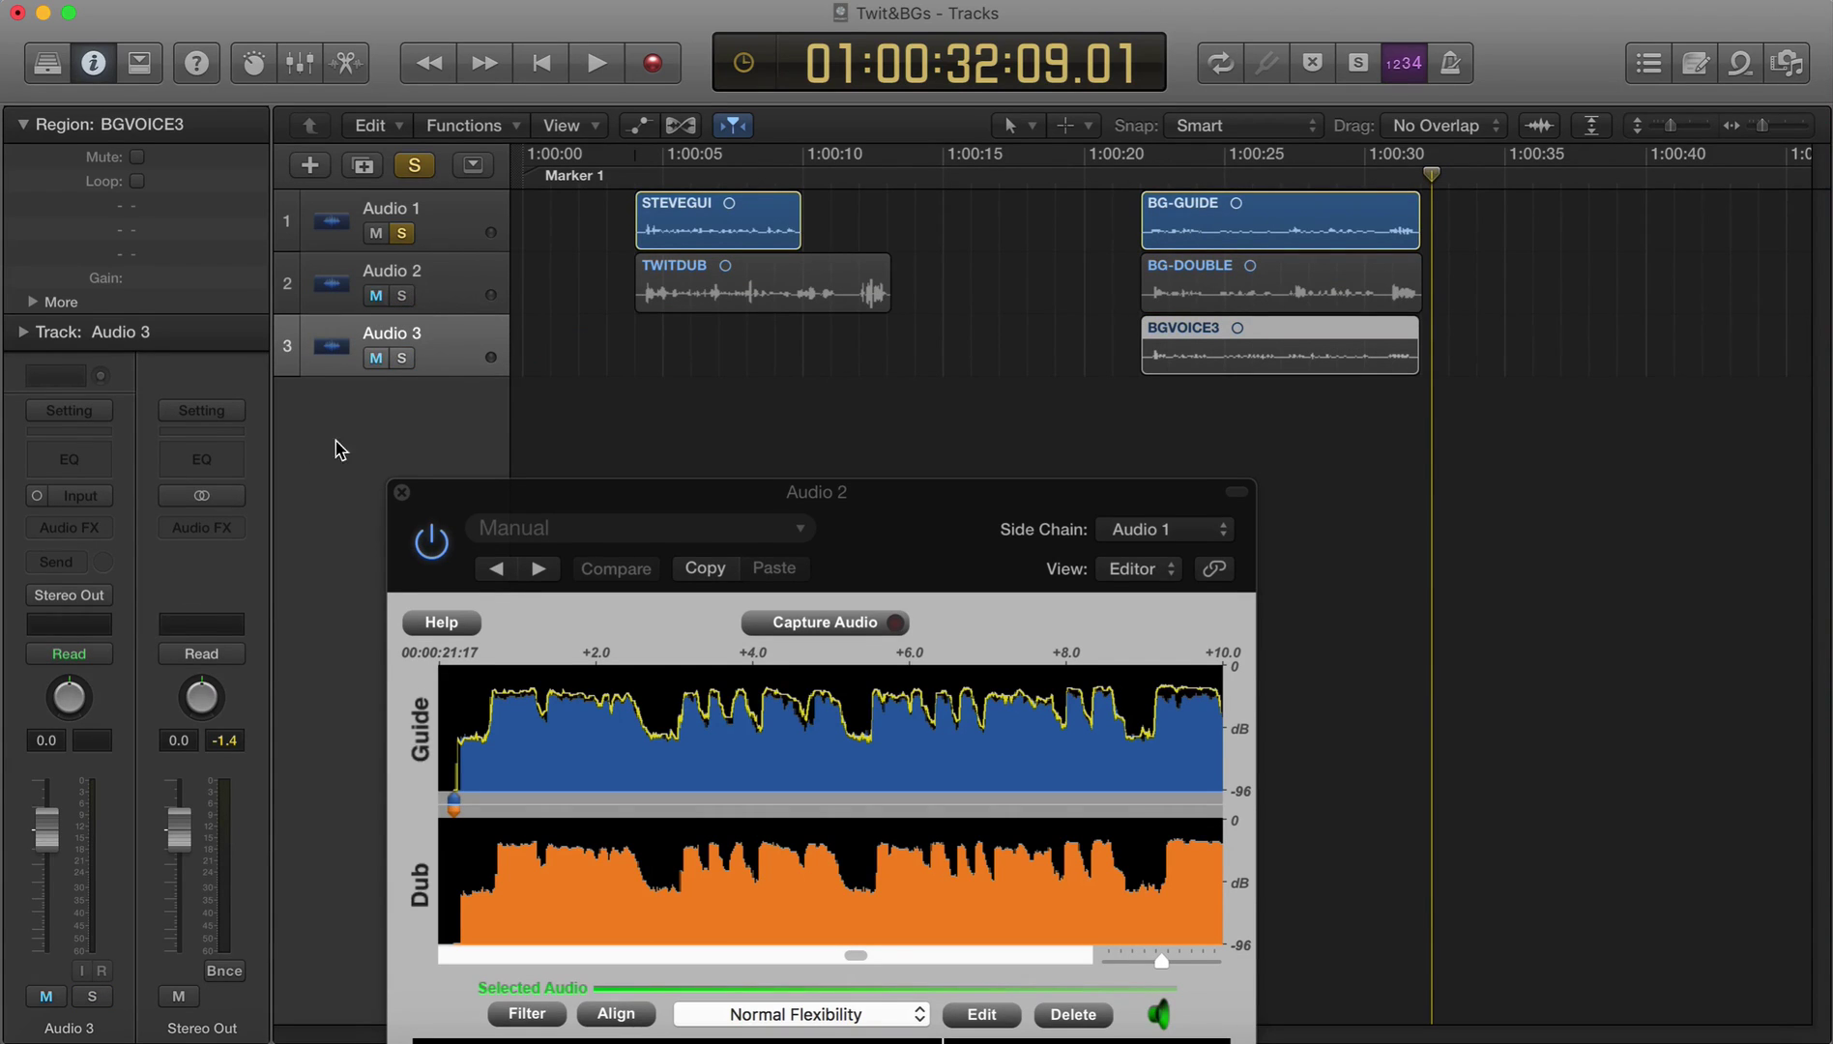
# Step: Insert the mono Synchro Arts VocALign Project AU plug-in on Audio 3 and set its side chain to Audio 1
pyautogui.click(82, 528)
pyautogui.moveTo(98, 839)
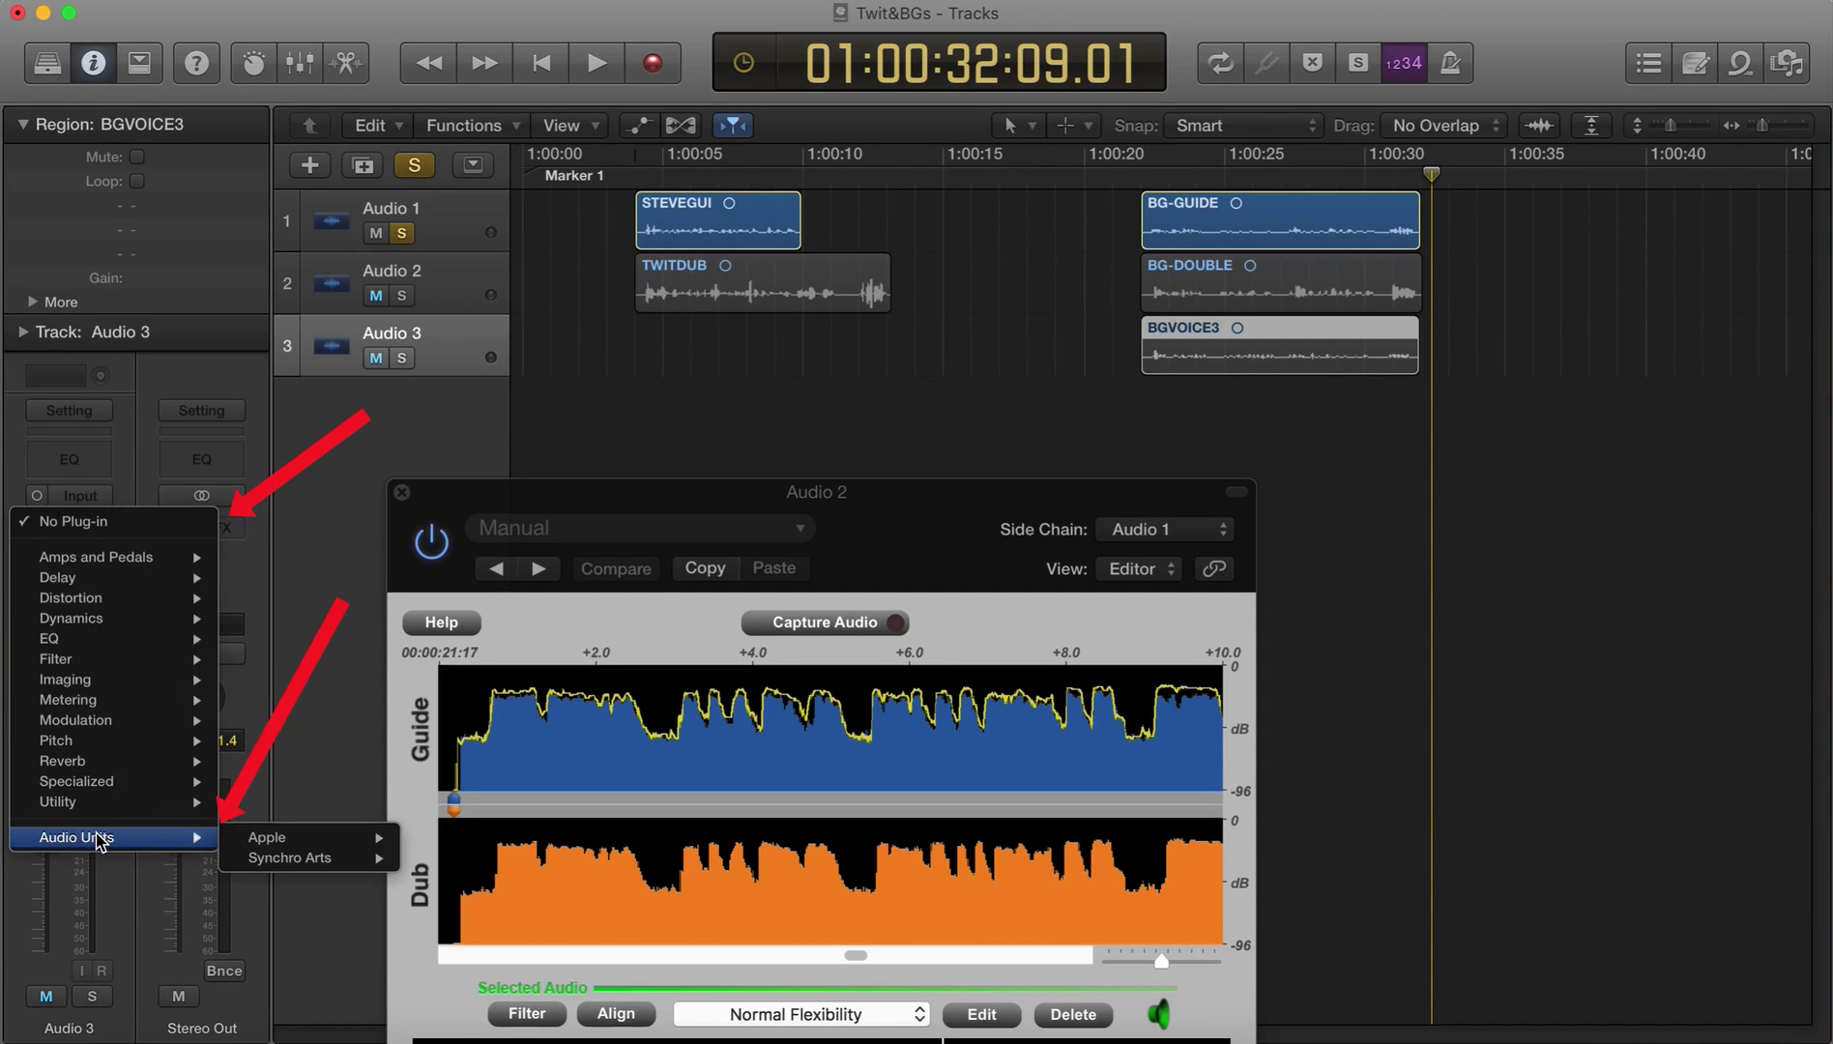
pyautogui.moveTo(270, 860)
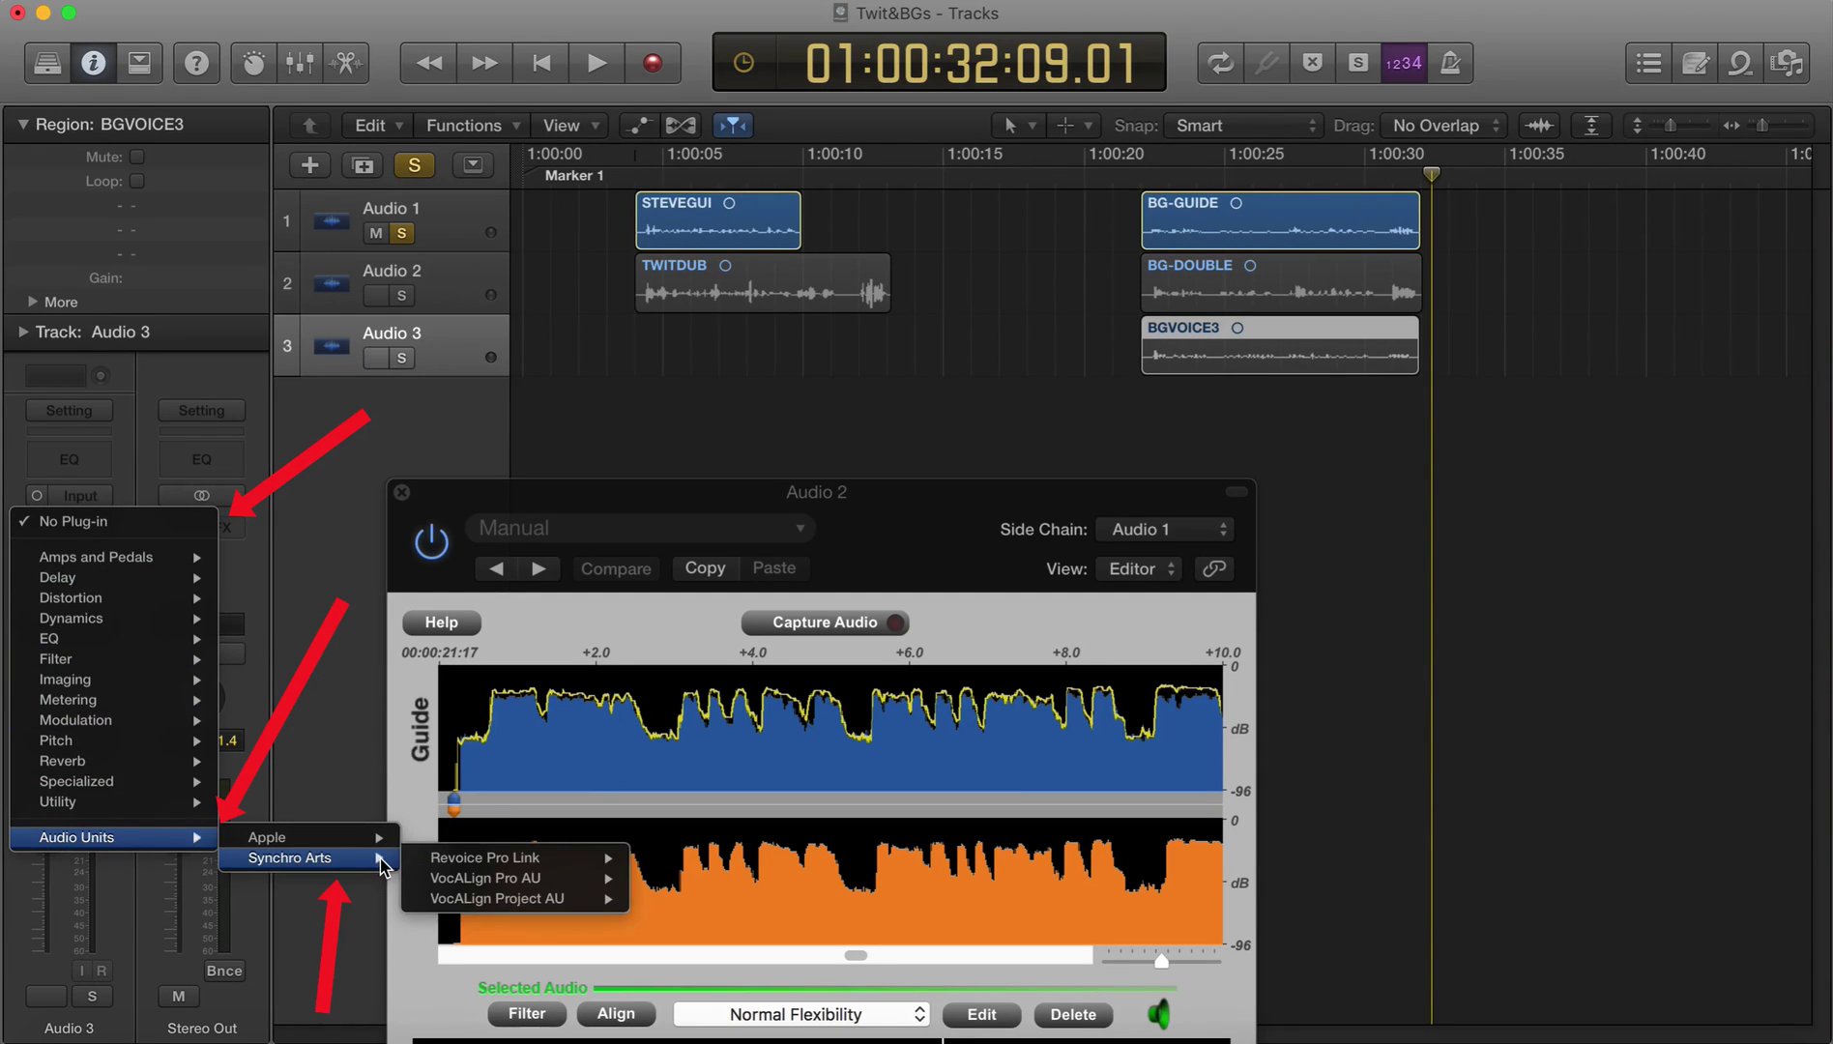
pyautogui.moveTo(495, 903)
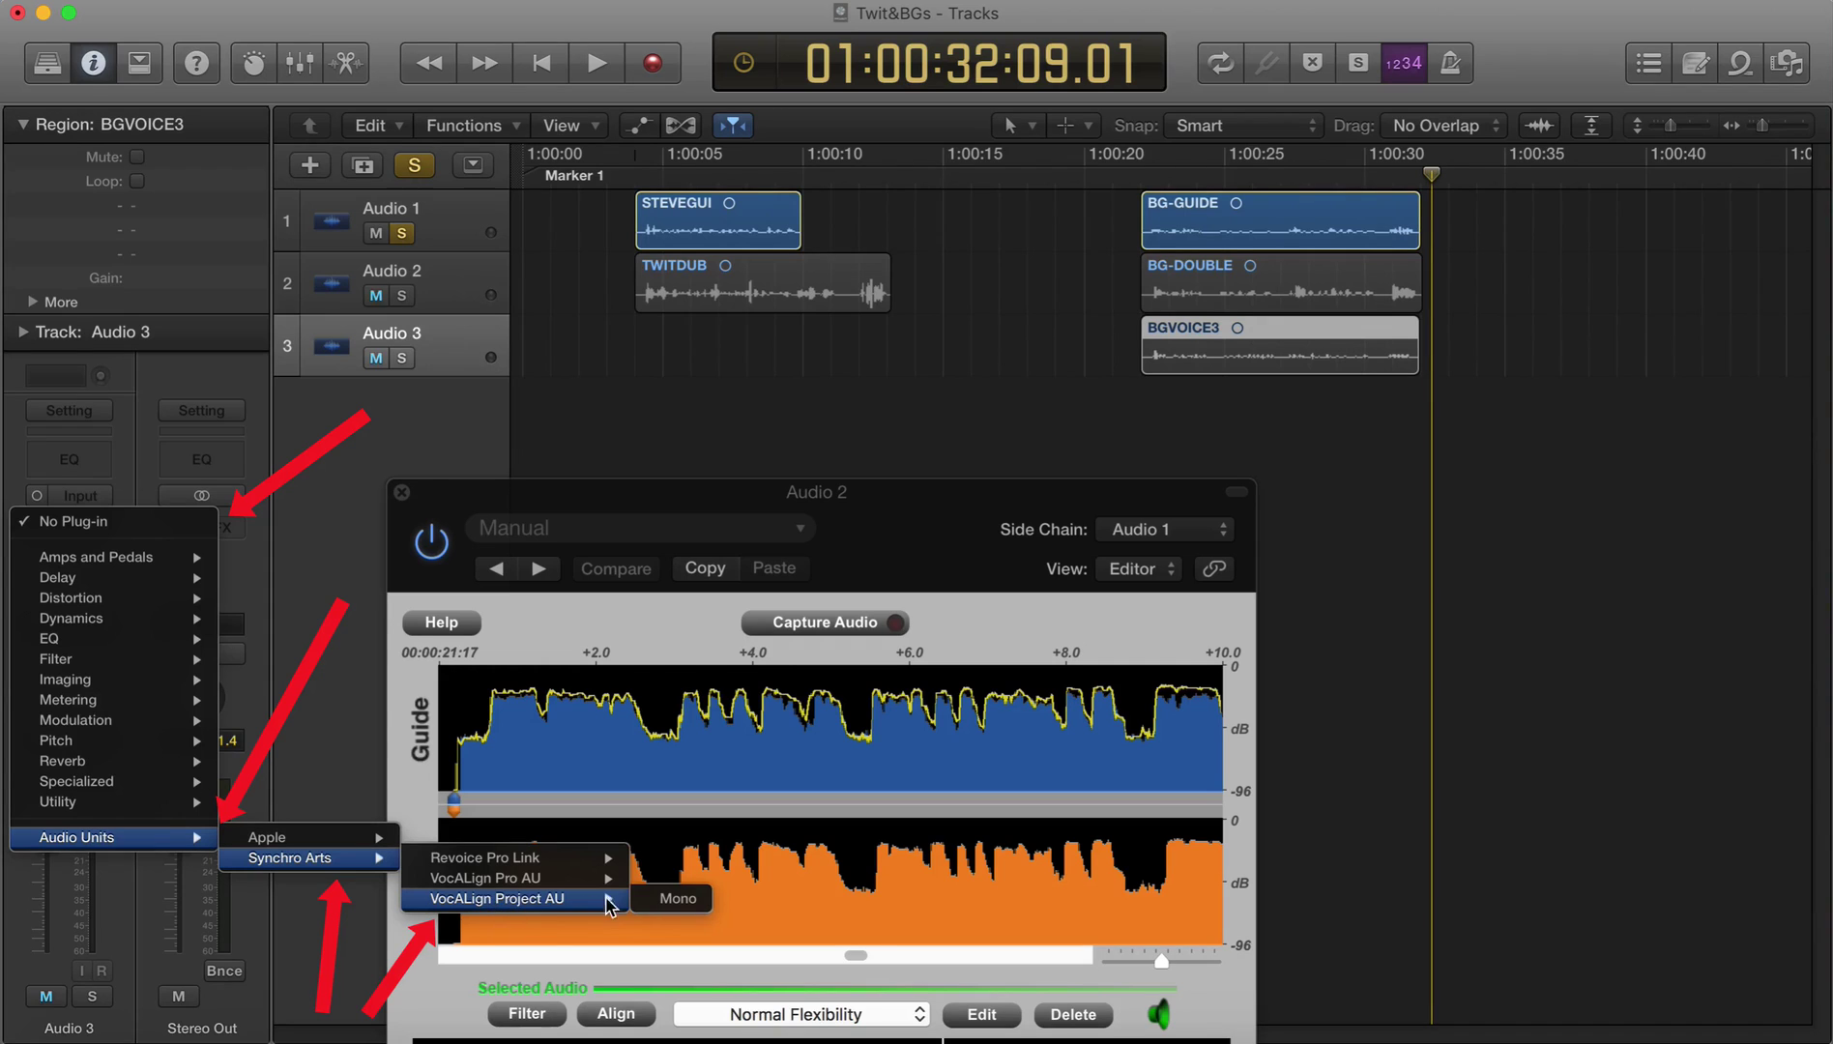
pyautogui.click(645, 898)
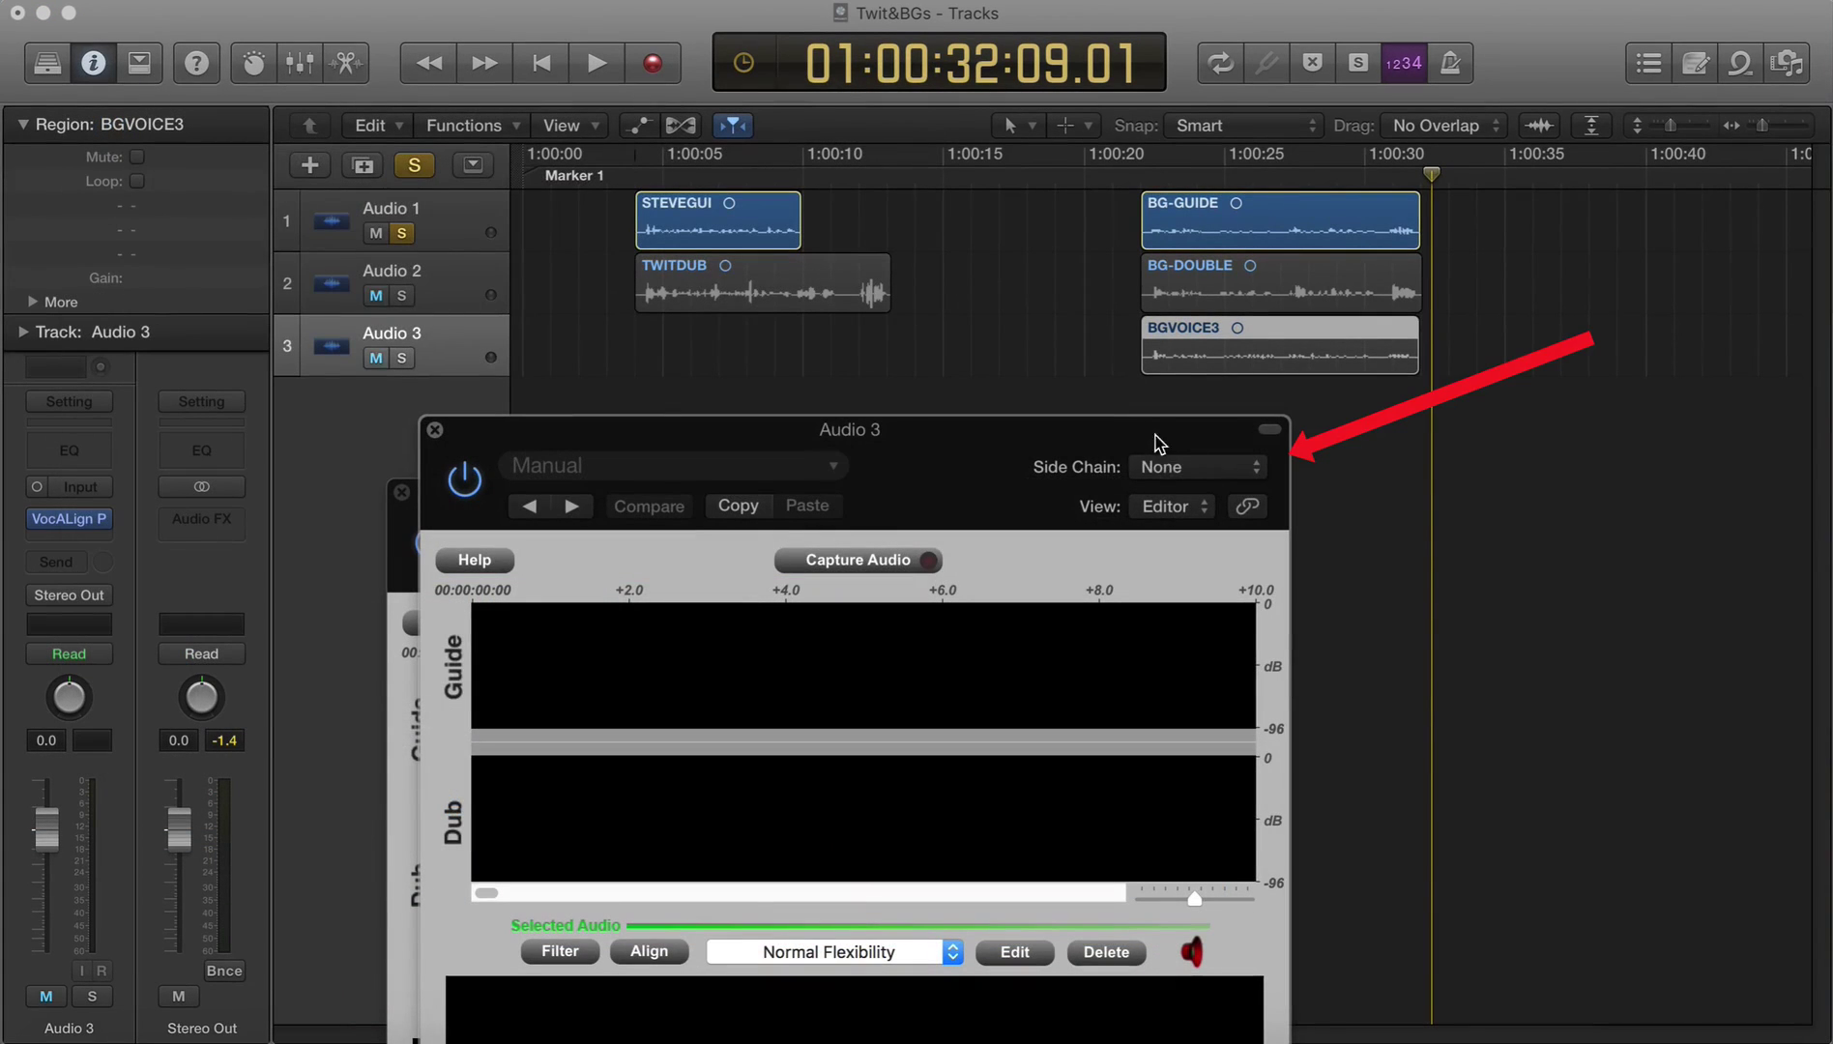
pyautogui.click(1170, 469)
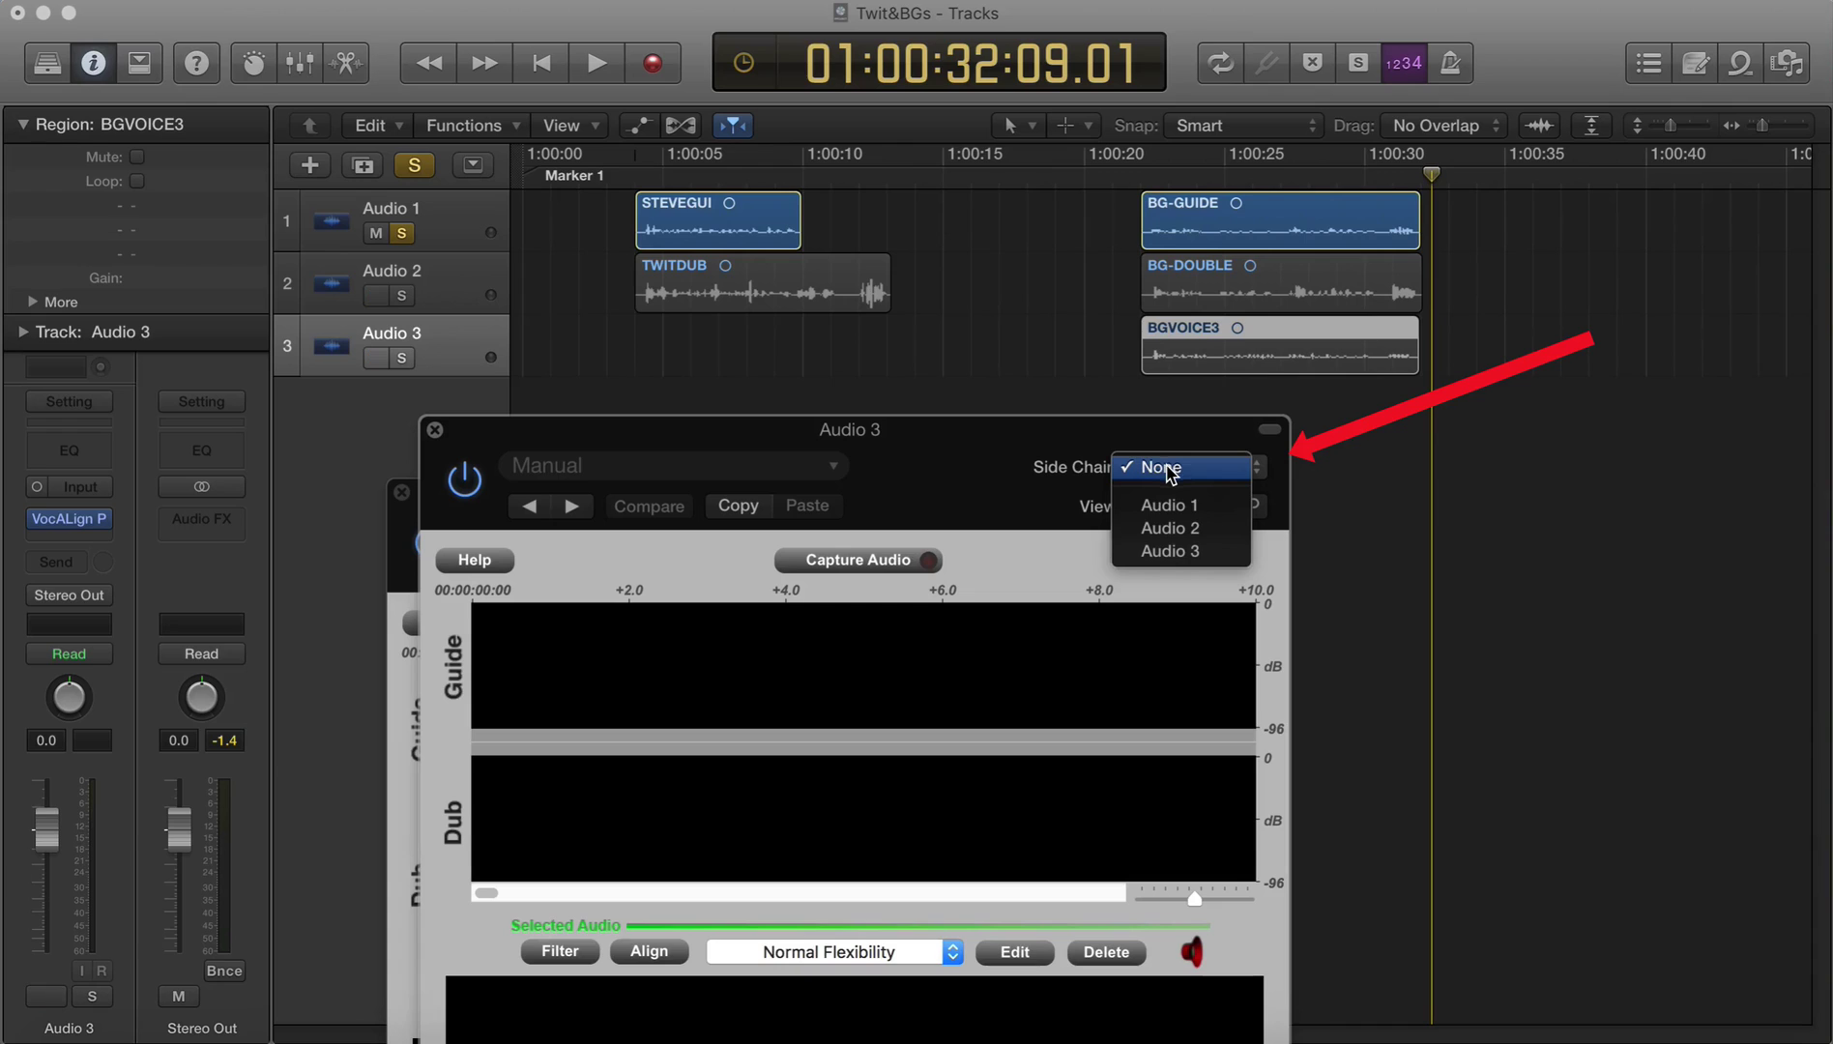
pyautogui.click(1176, 505)
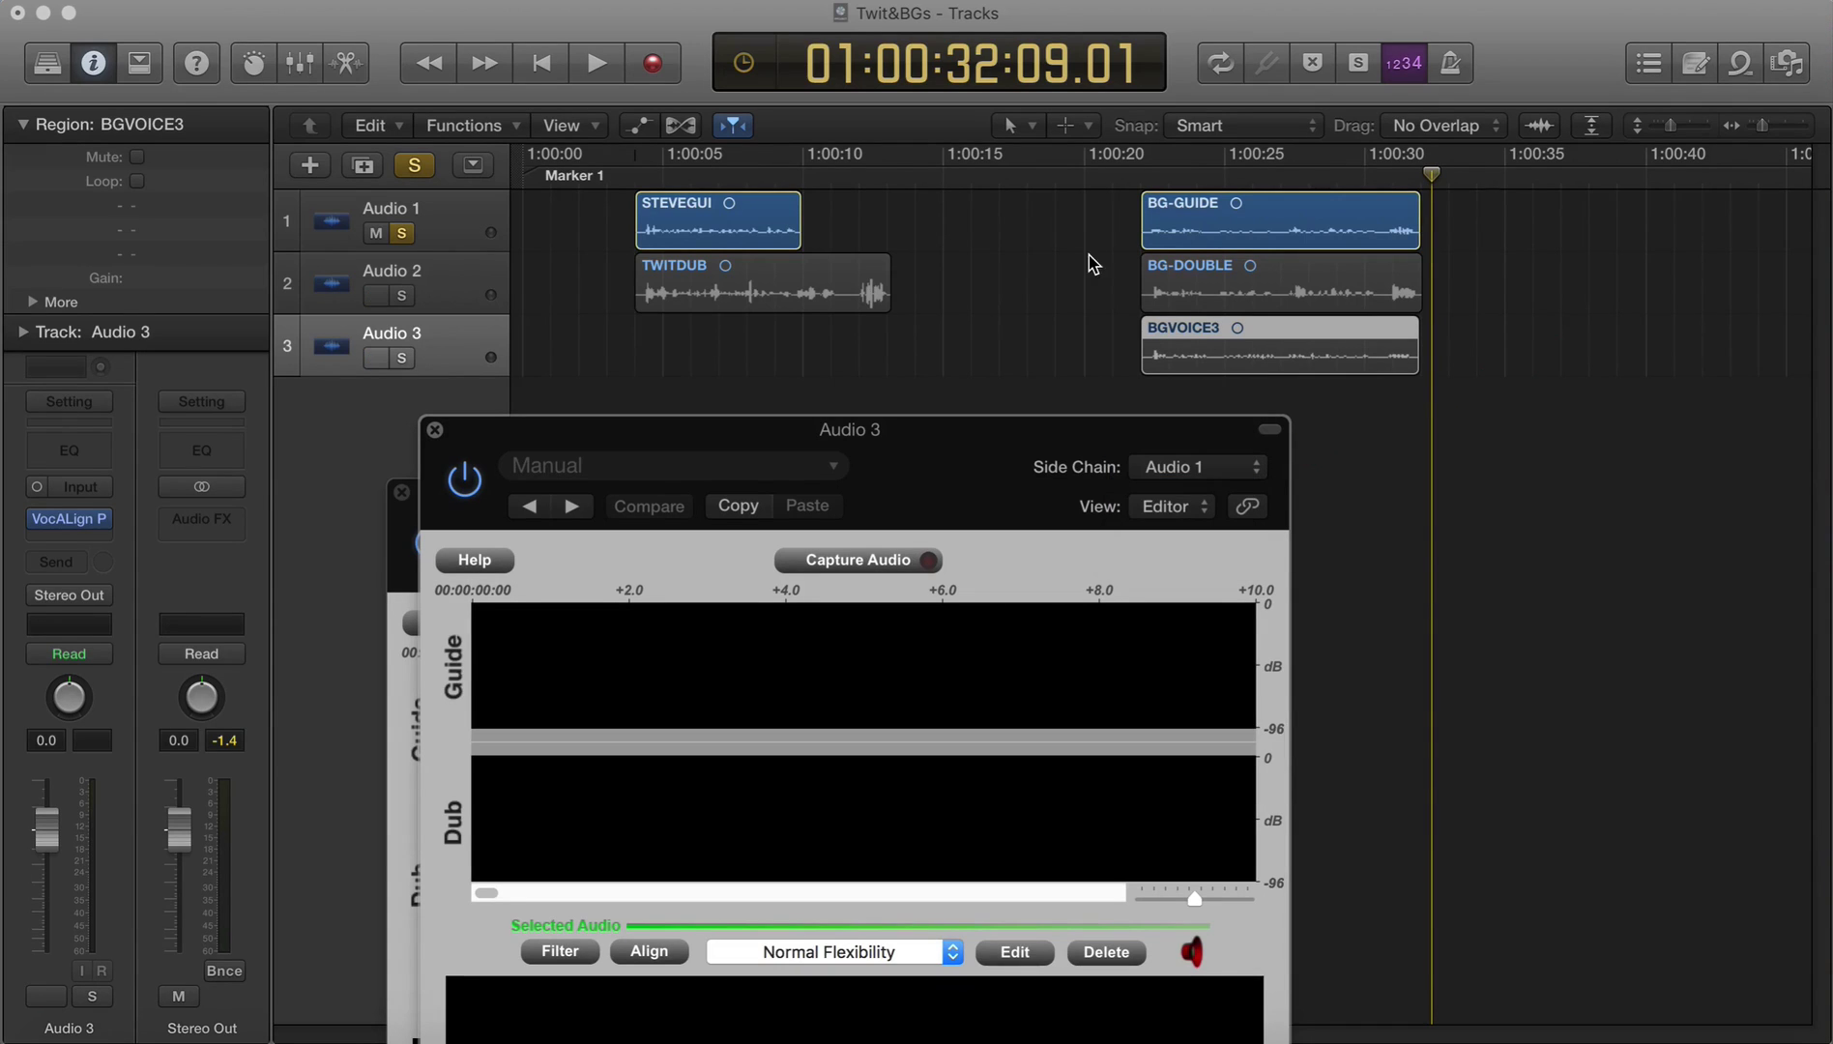
# Step: Solo Audio 3 and capture BG-GUIDE and BGVOICE3 from just before the regions to their end
pyautogui.click(1135, 181)
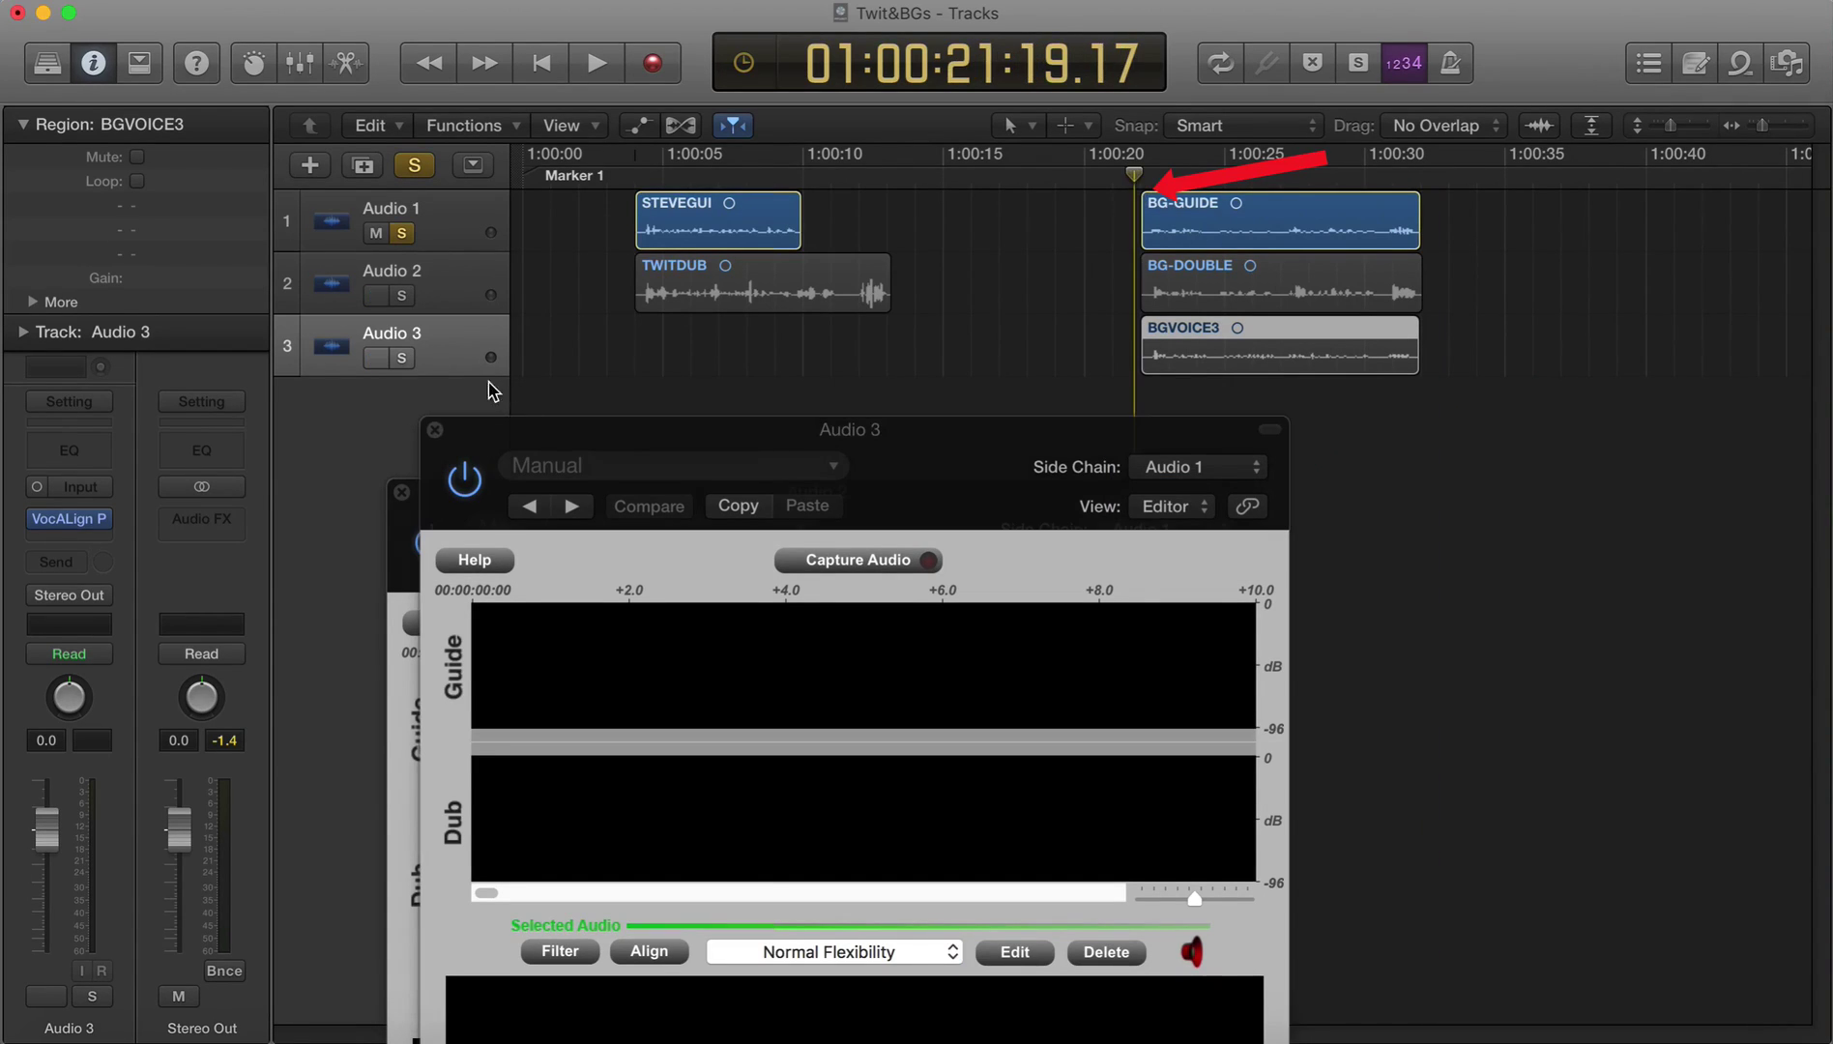
pyautogui.click(410, 361)
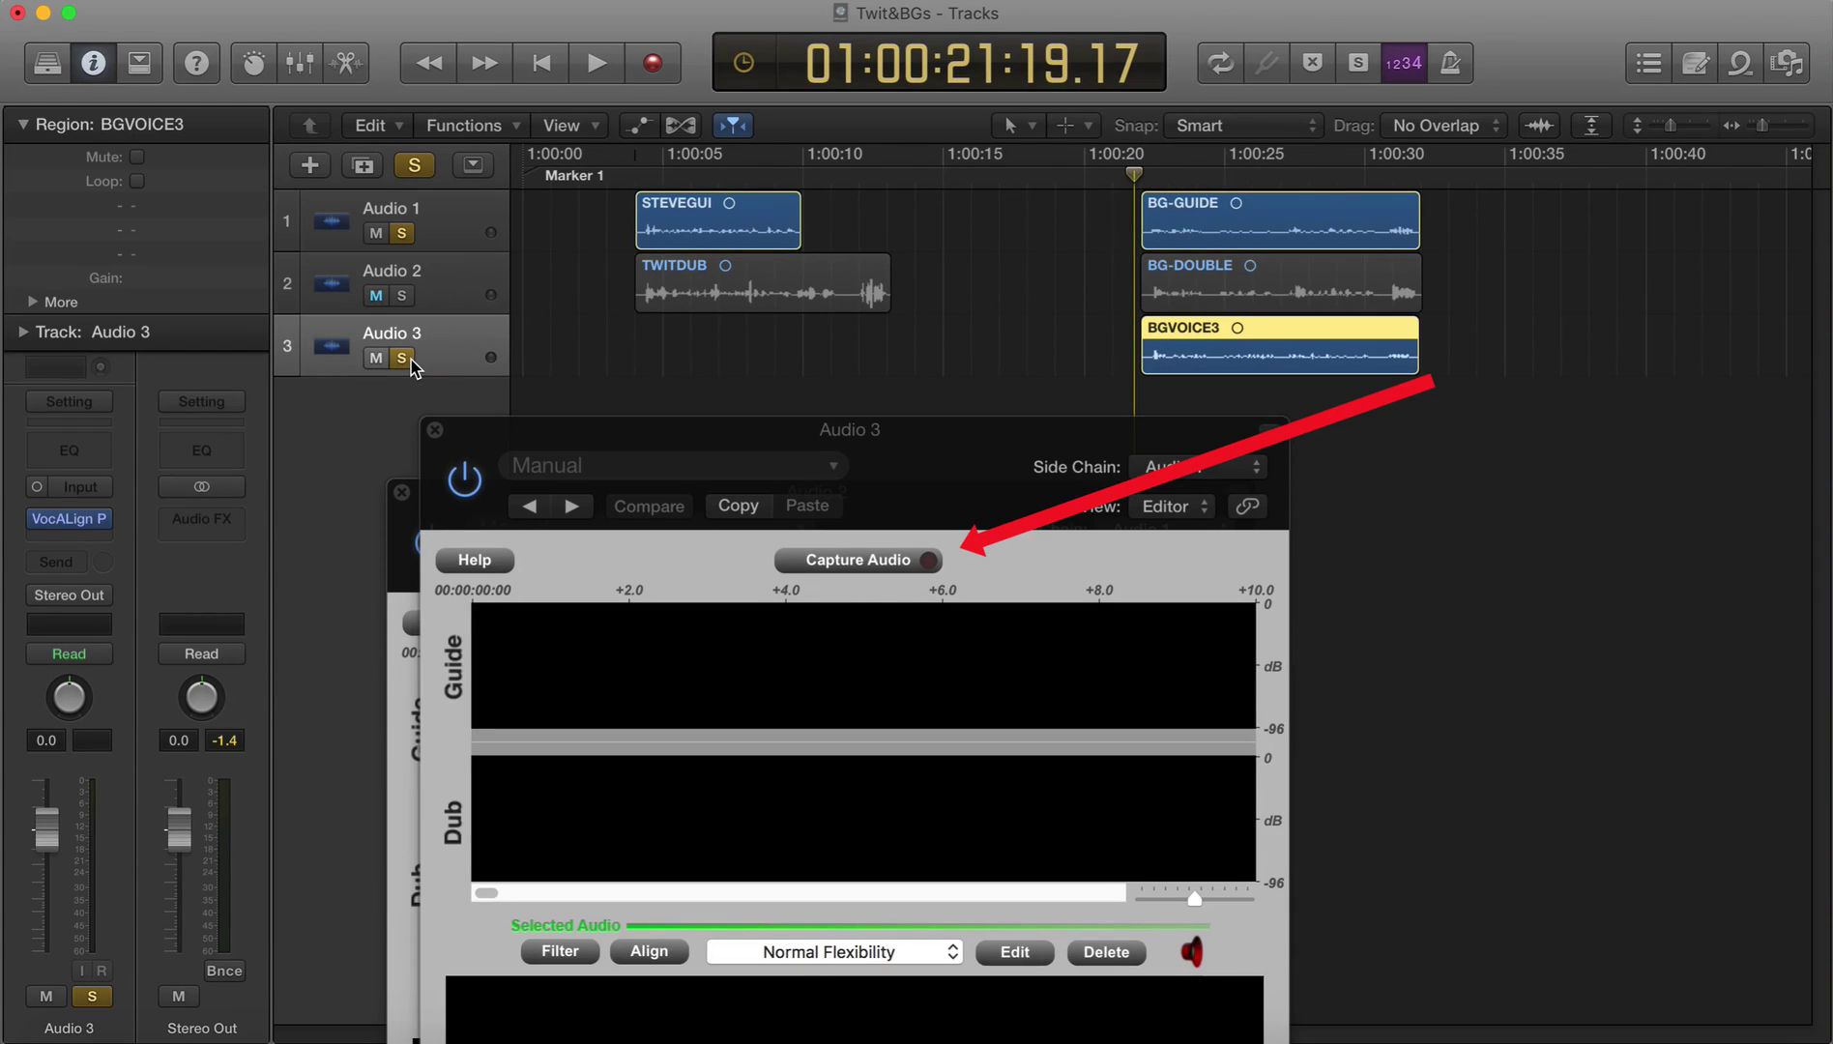
pyautogui.click(851, 562)
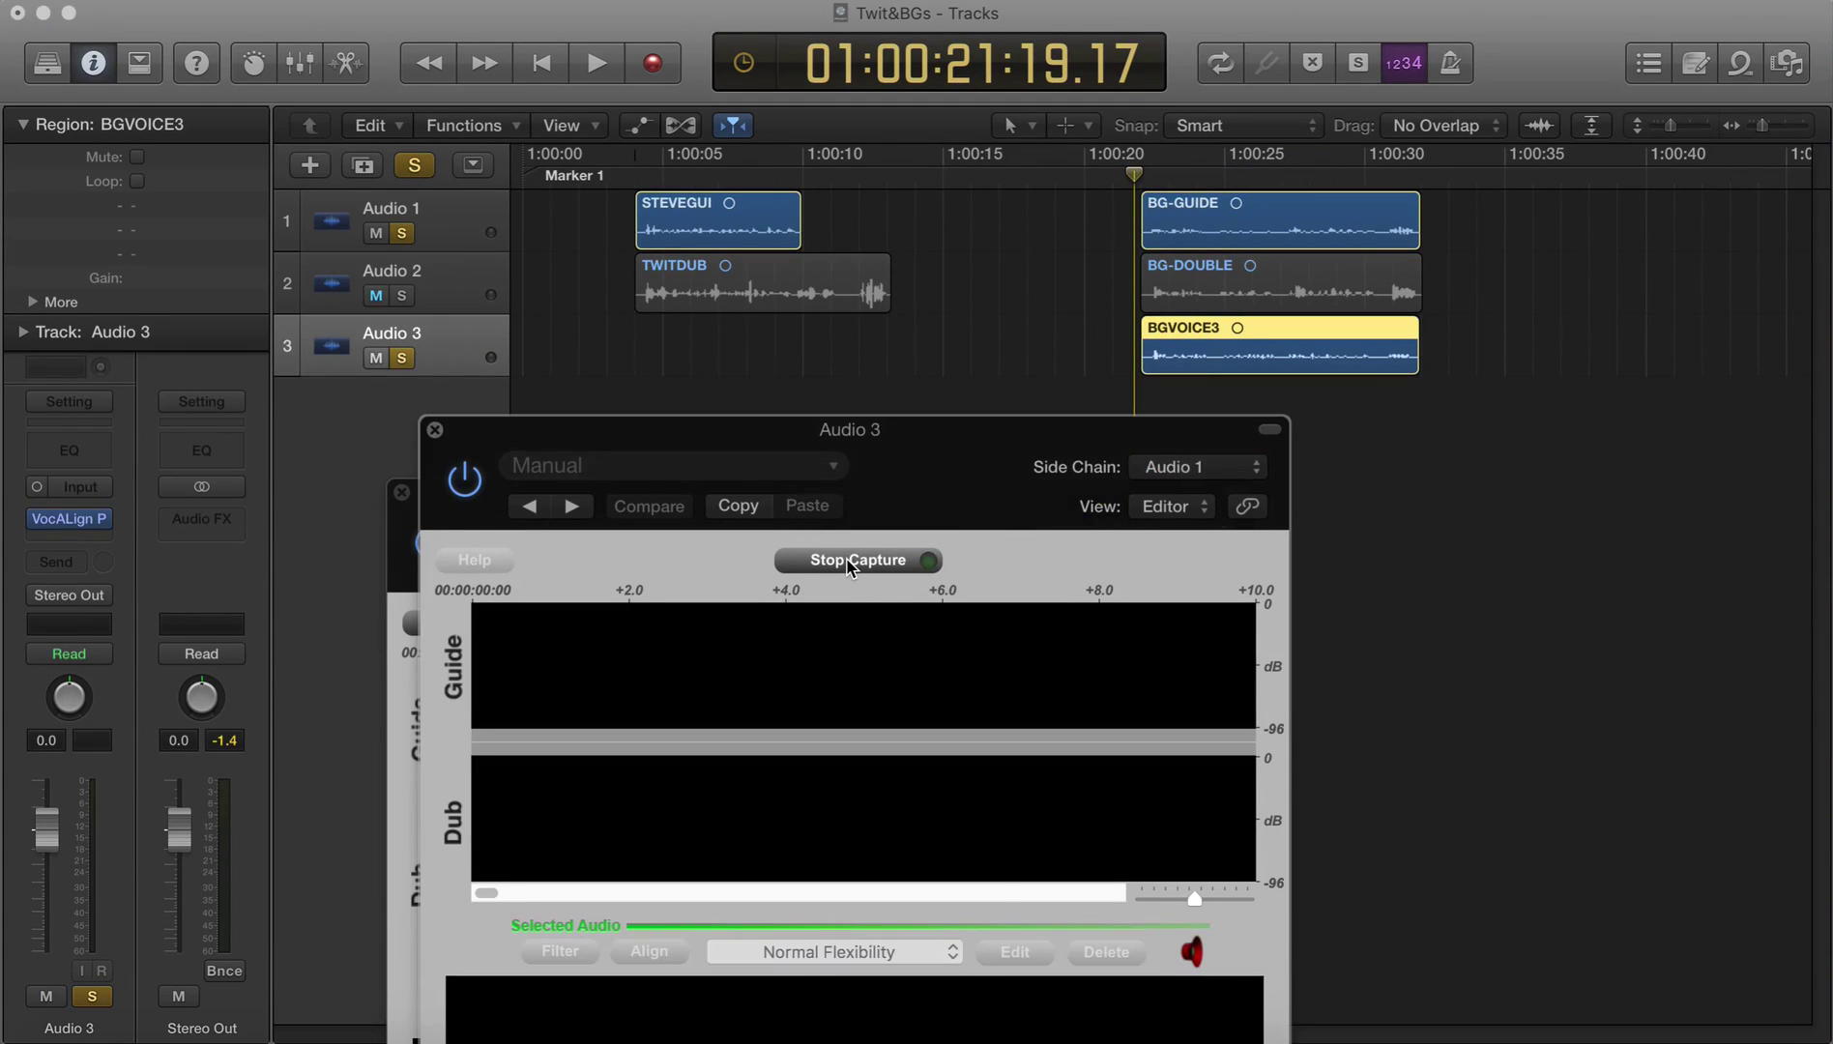
pyautogui.press('space')
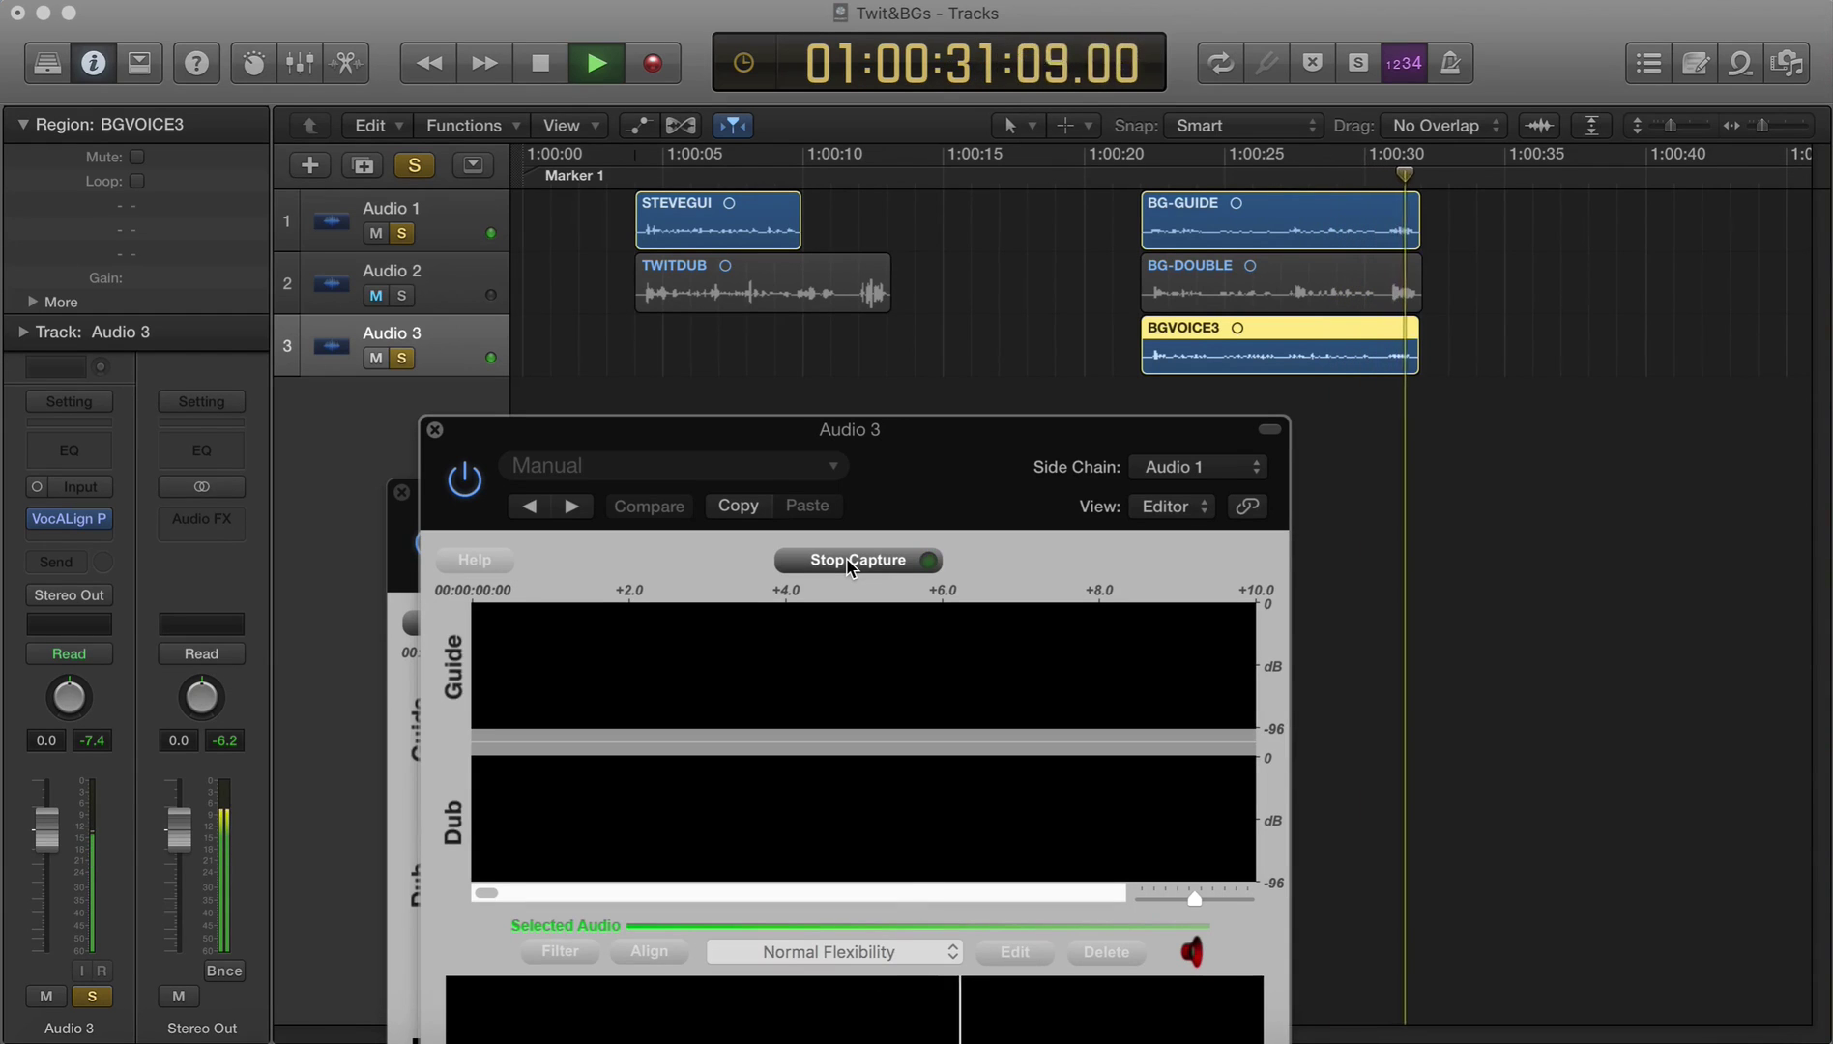
pyautogui.click(848, 561)
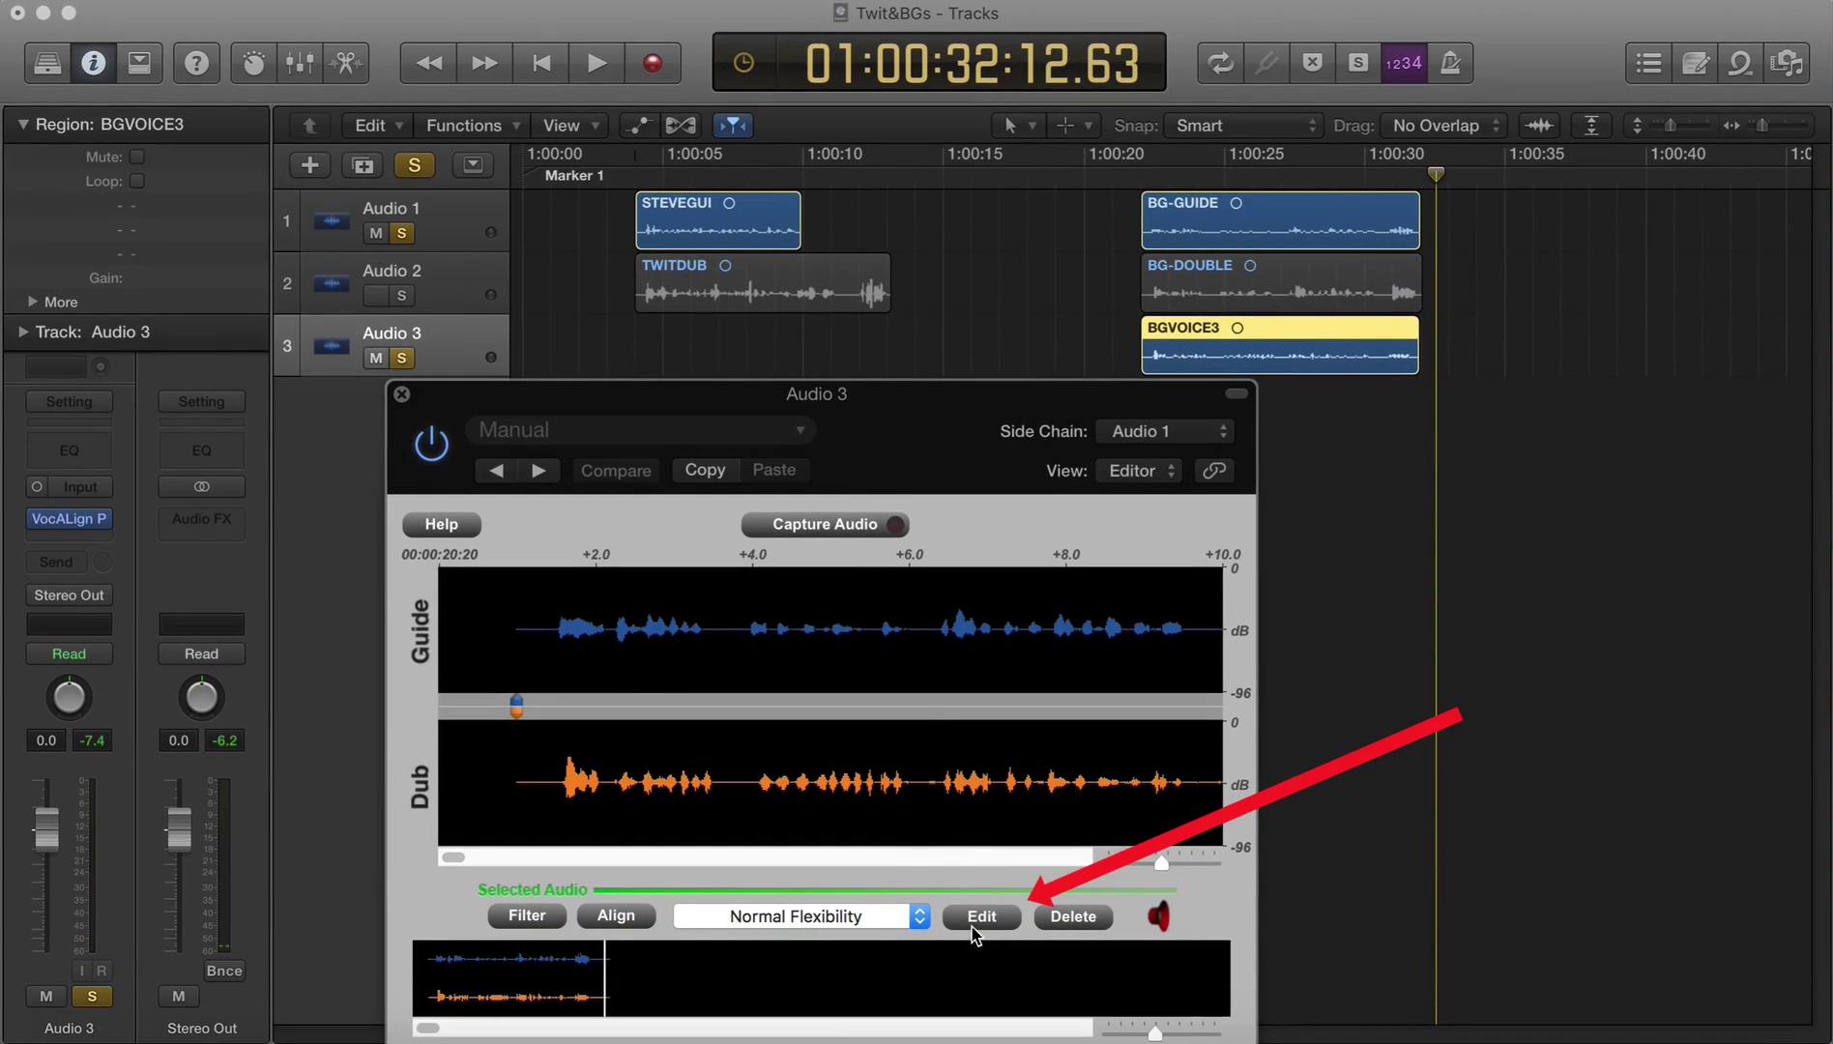
# Step: Create the aligned BGVOICE3 edit with Normal Flexibility and play it against BG-GUIDE
pyautogui.click(979, 918)
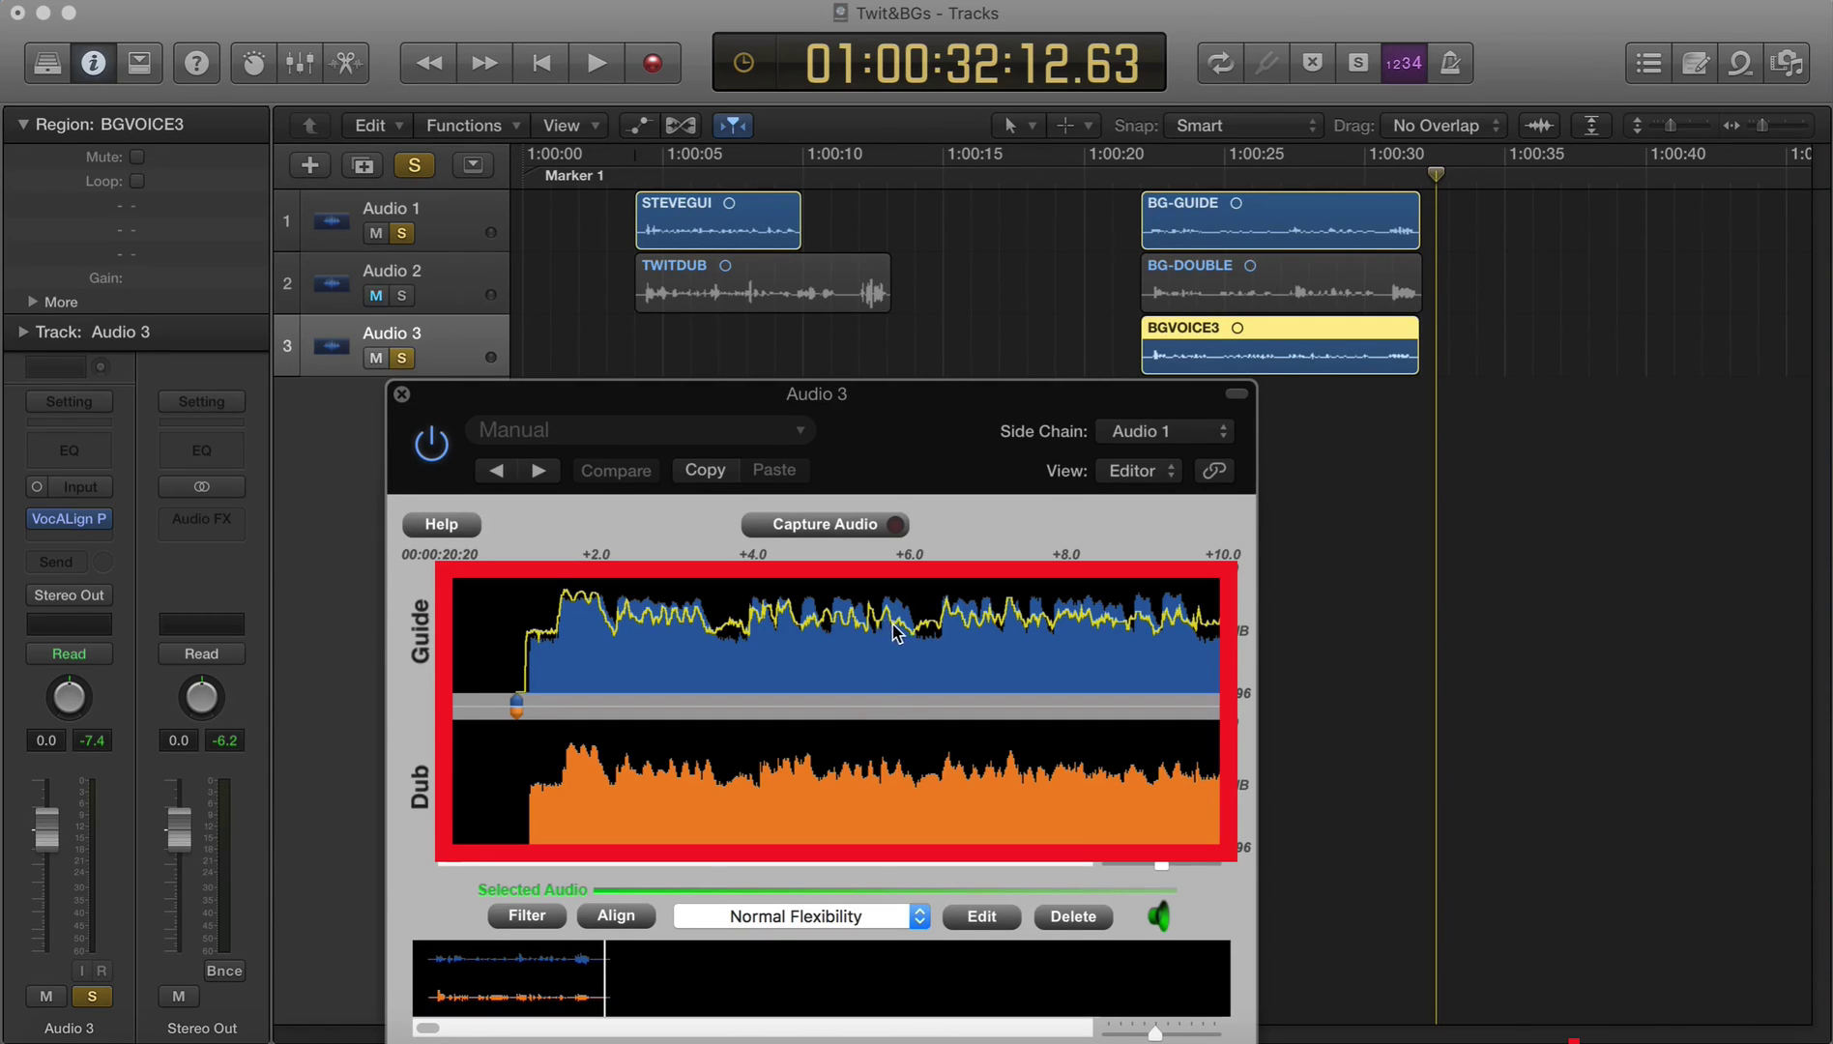
pyautogui.doubleClick(1133, 183)
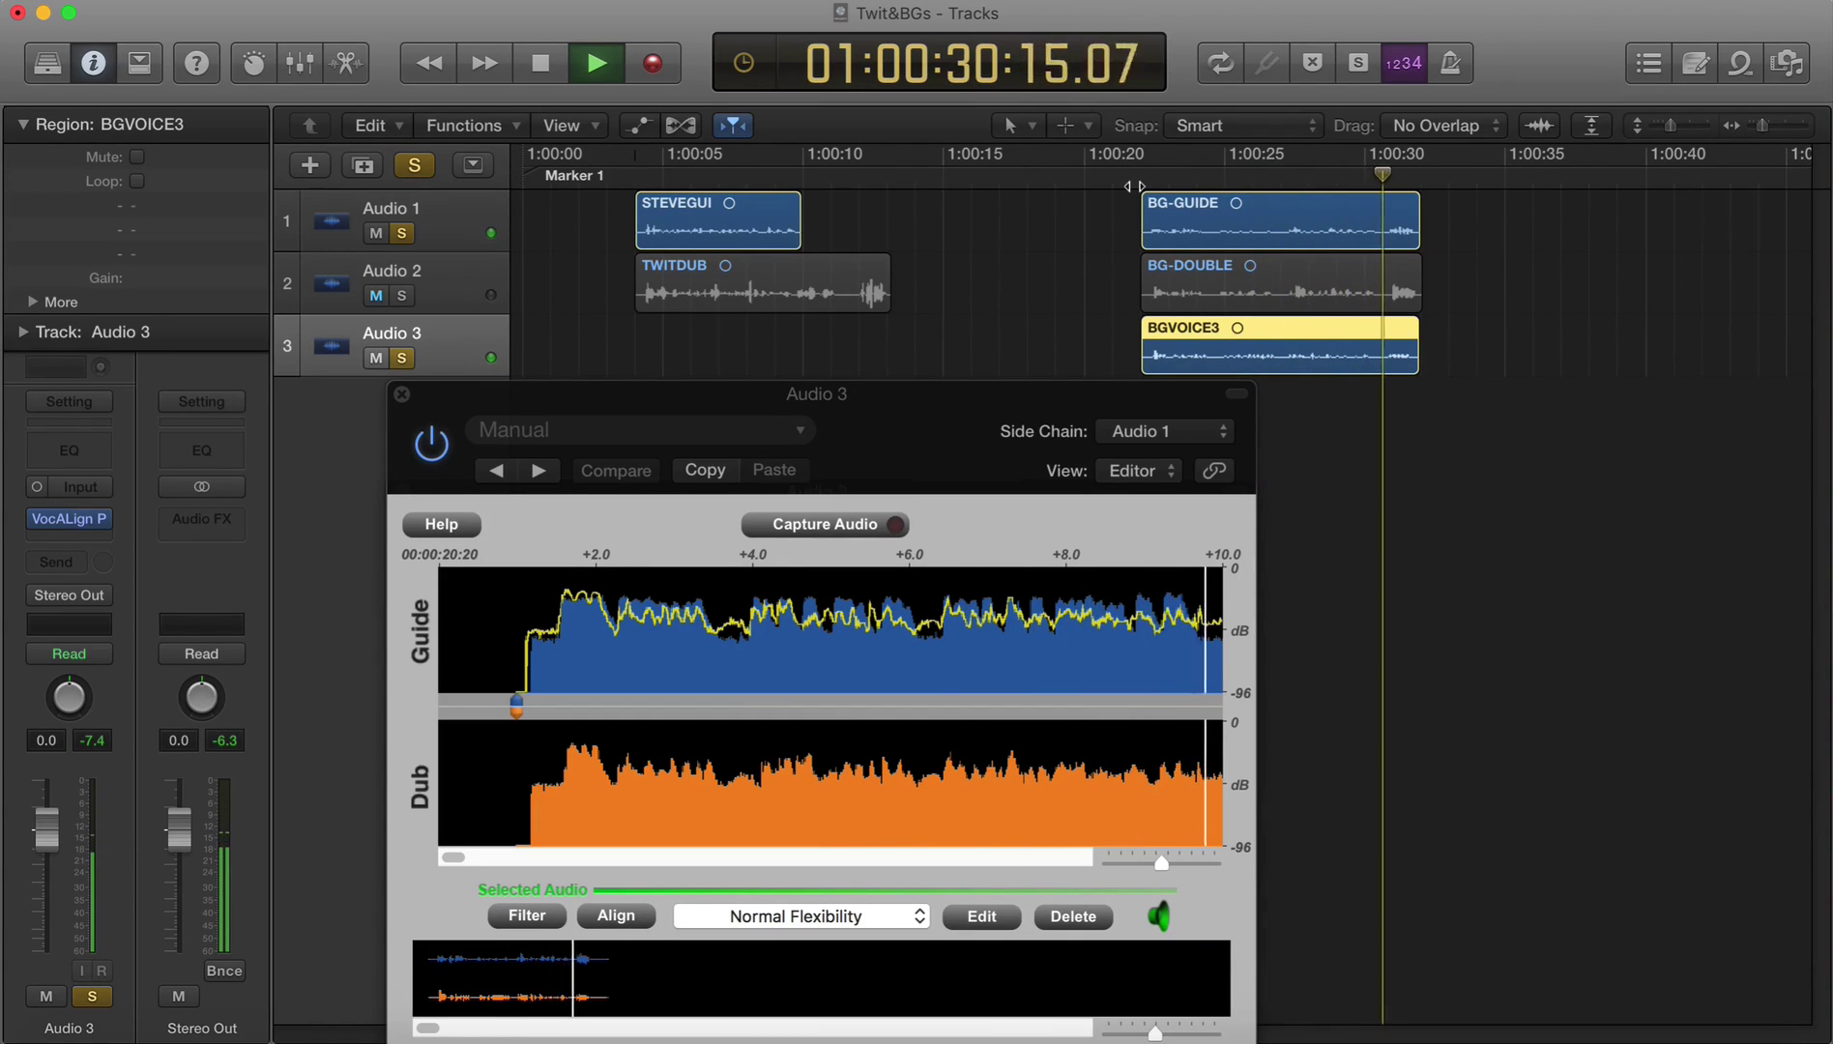
pyautogui.press('space')
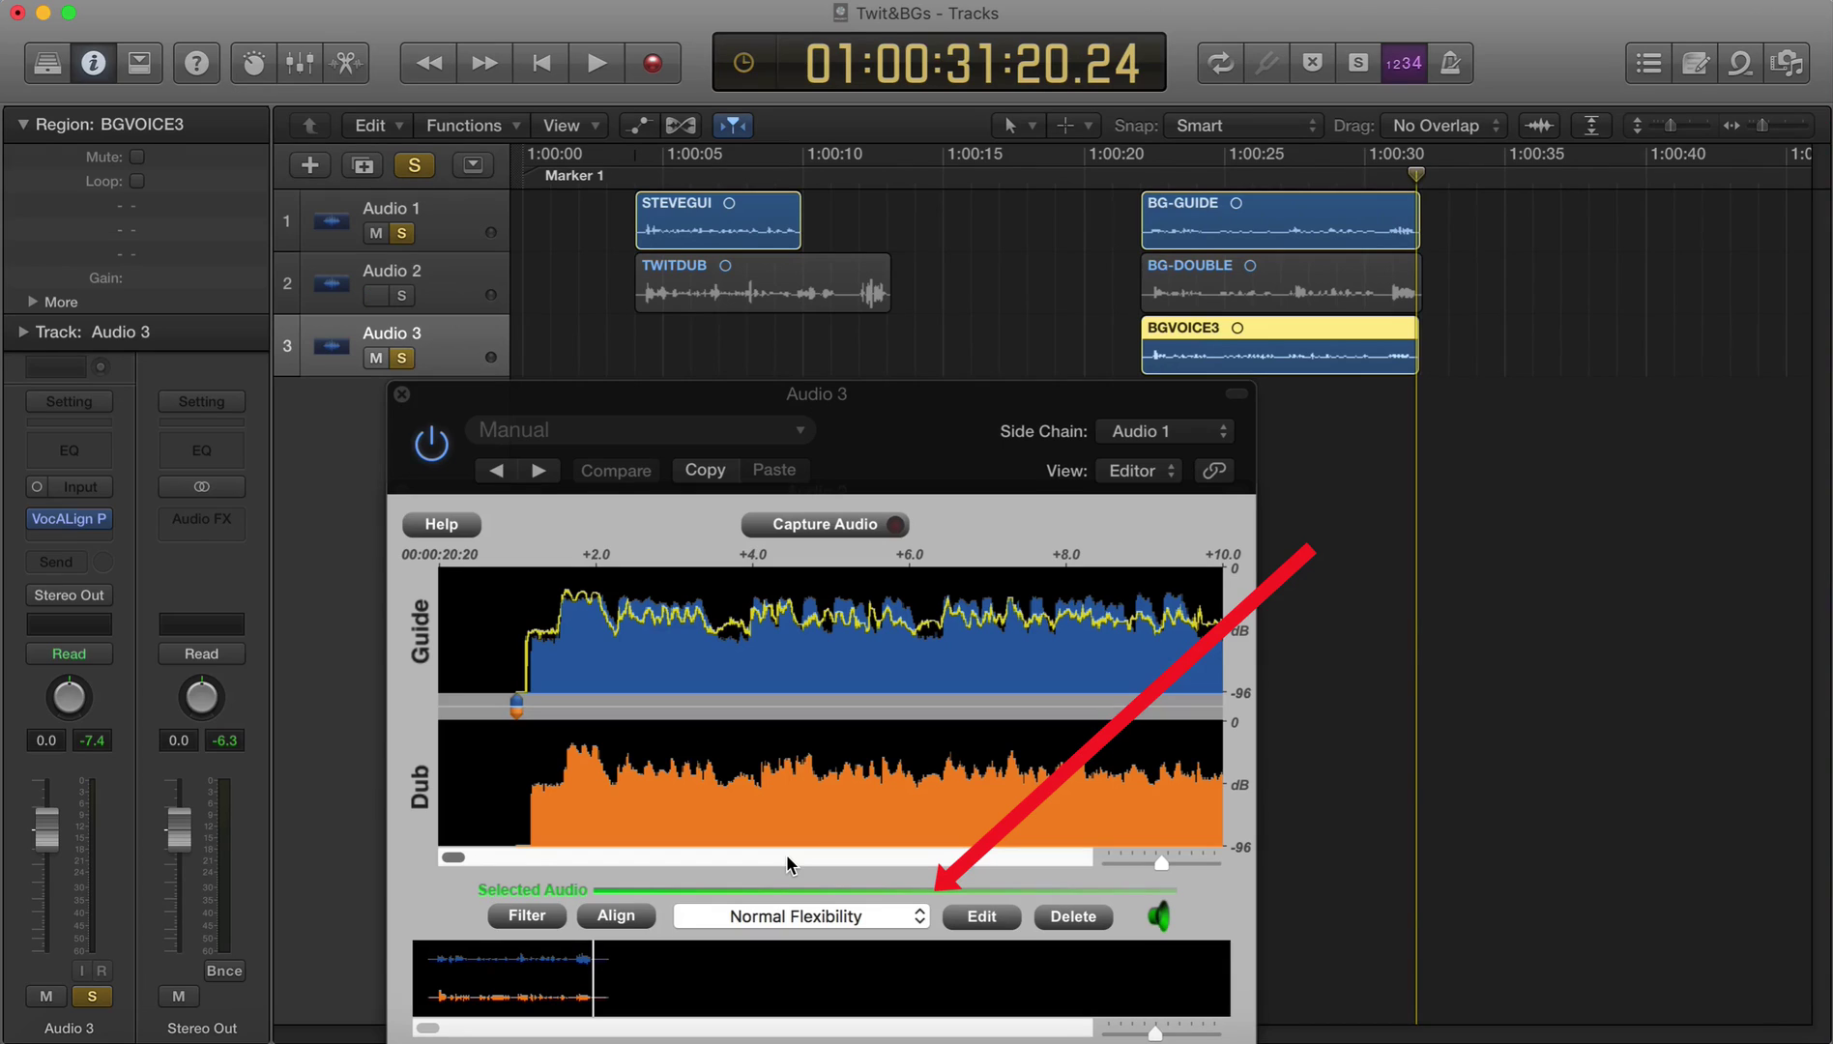
# Step: Recreate the aligned BGVOICE3 edit with Low Flexibility and play it against BG-GUIDE from just before the regions
pyautogui.click(811, 918)
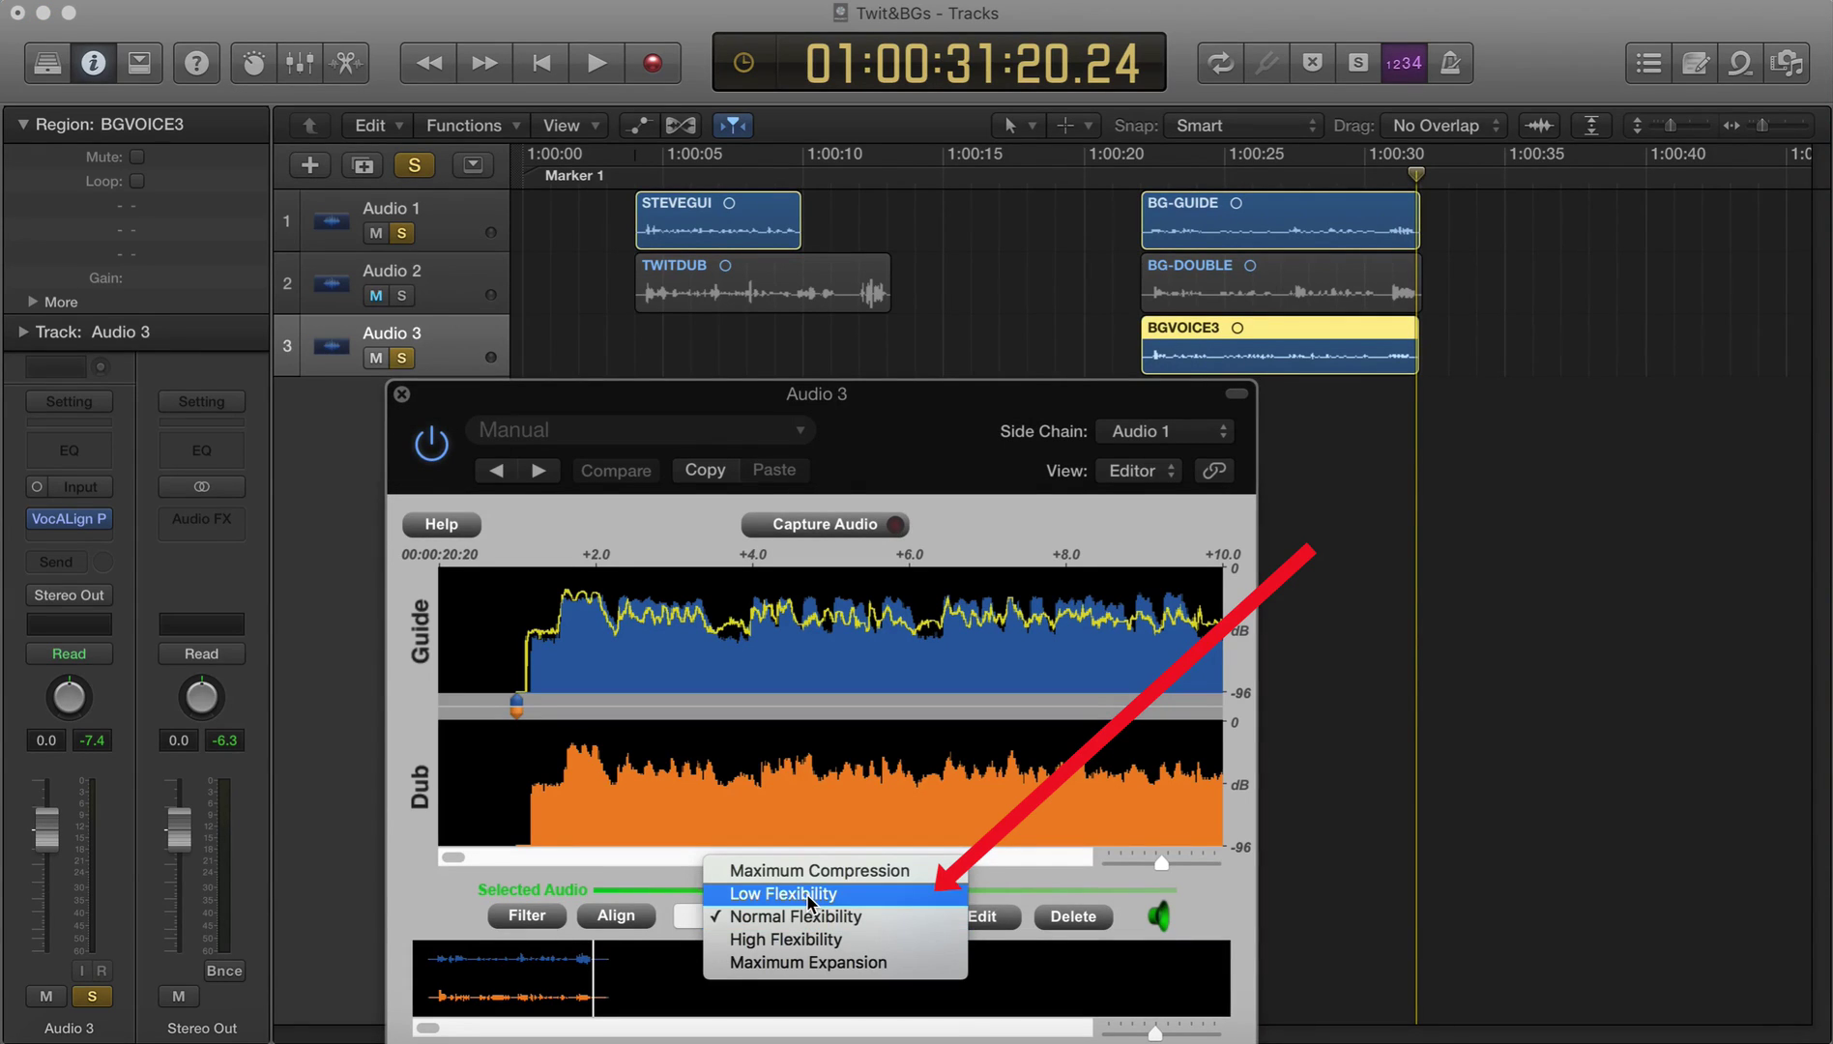
pyautogui.click(808, 895)
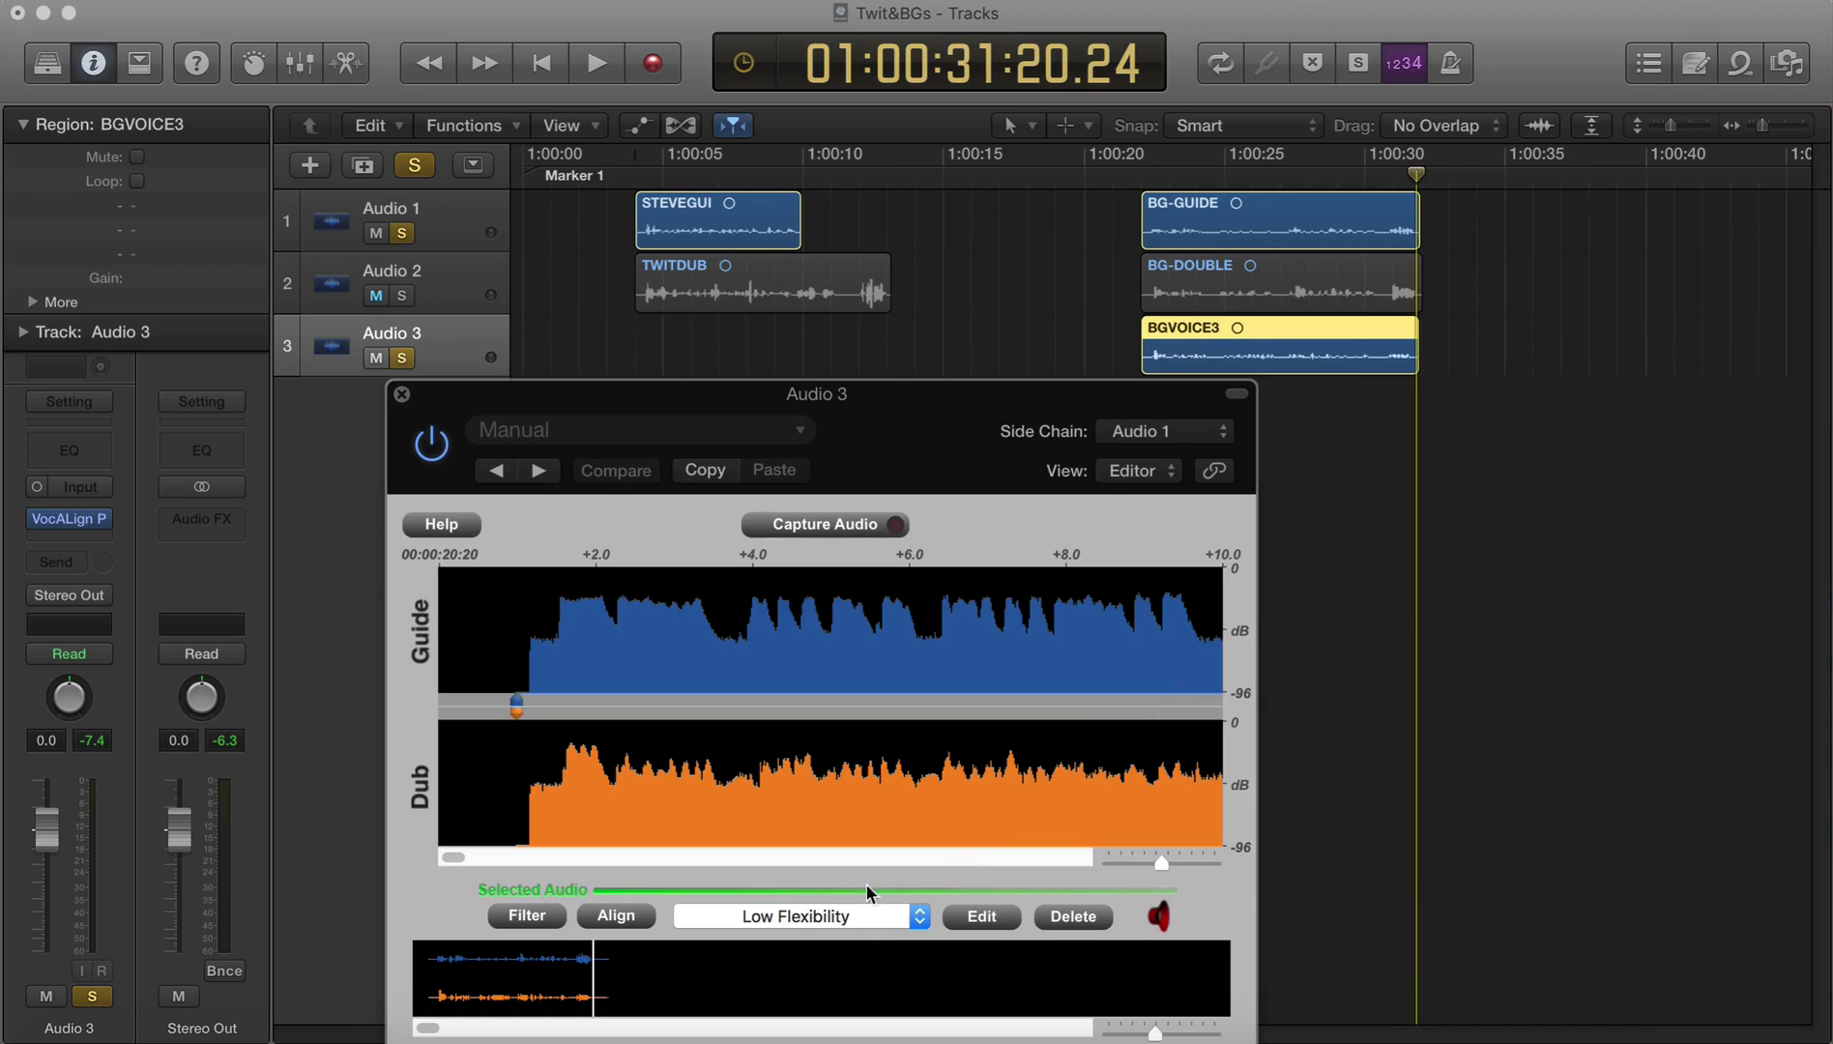
pyautogui.click(981, 916)
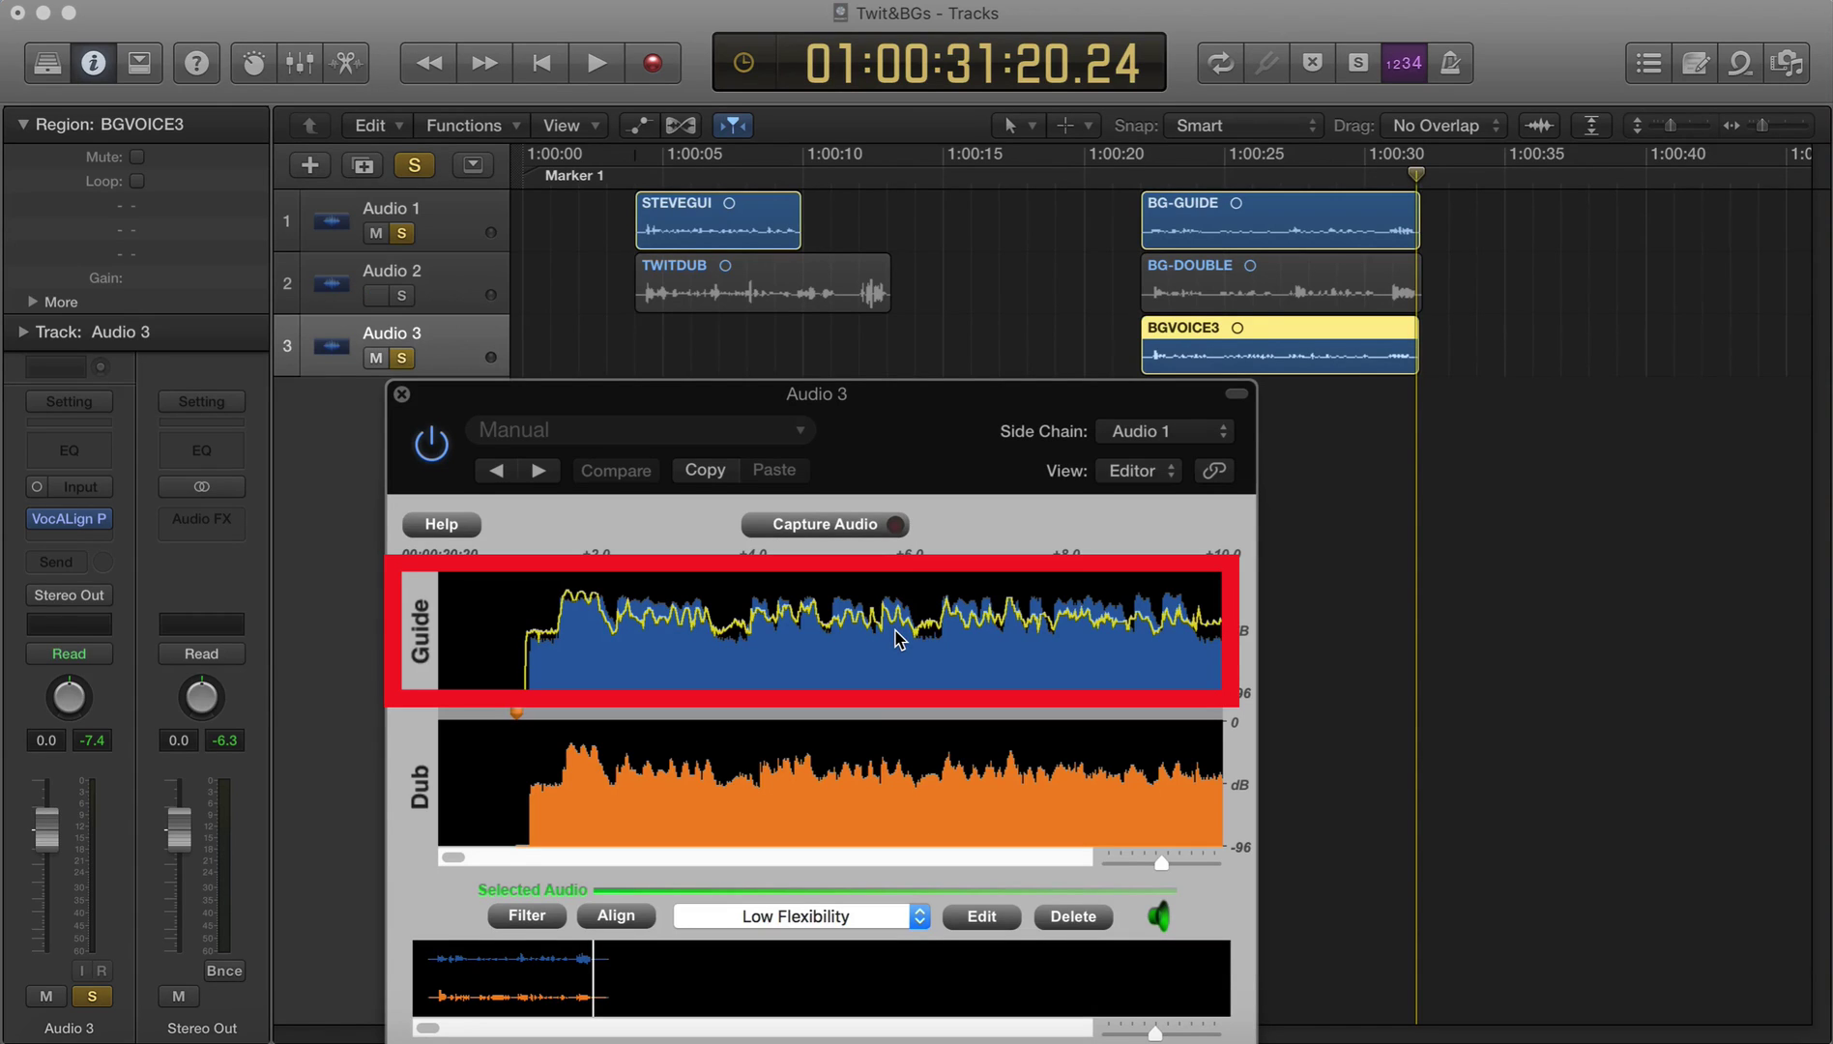
pyautogui.click(1129, 179)
pyautogui.press('space')
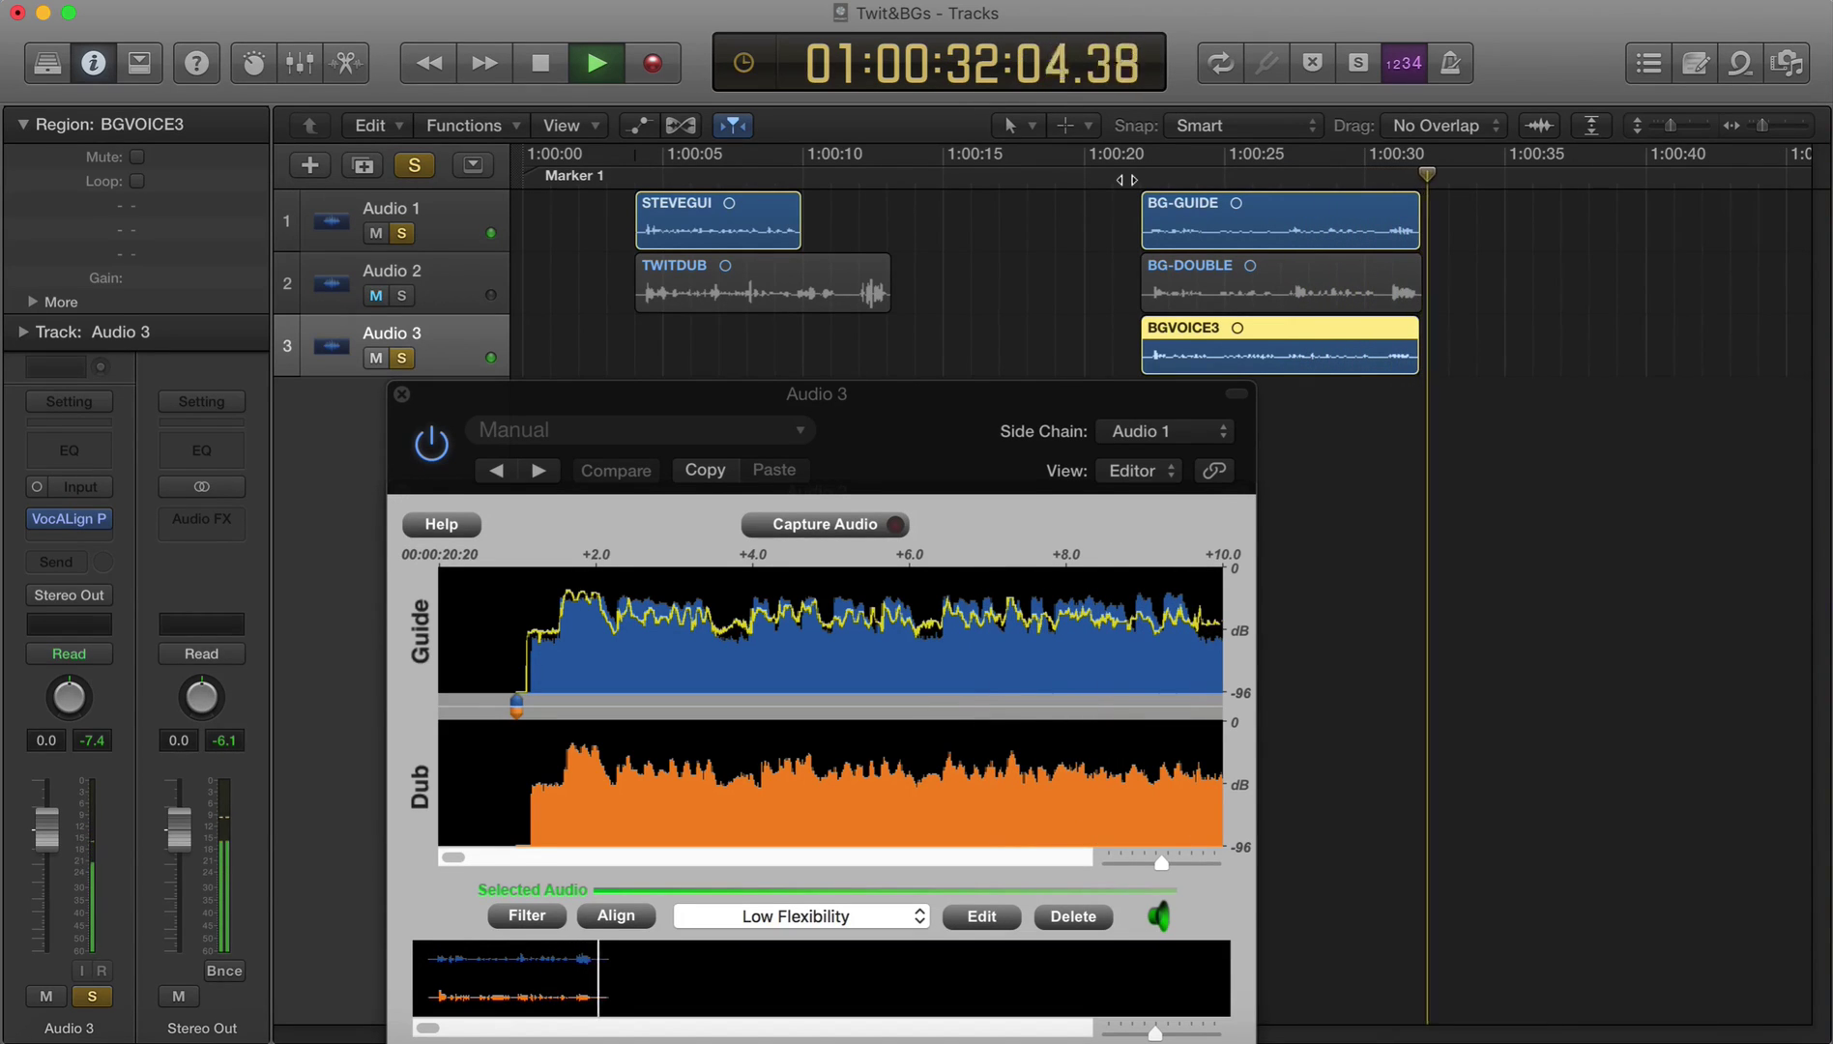
pyautogui.press('space')
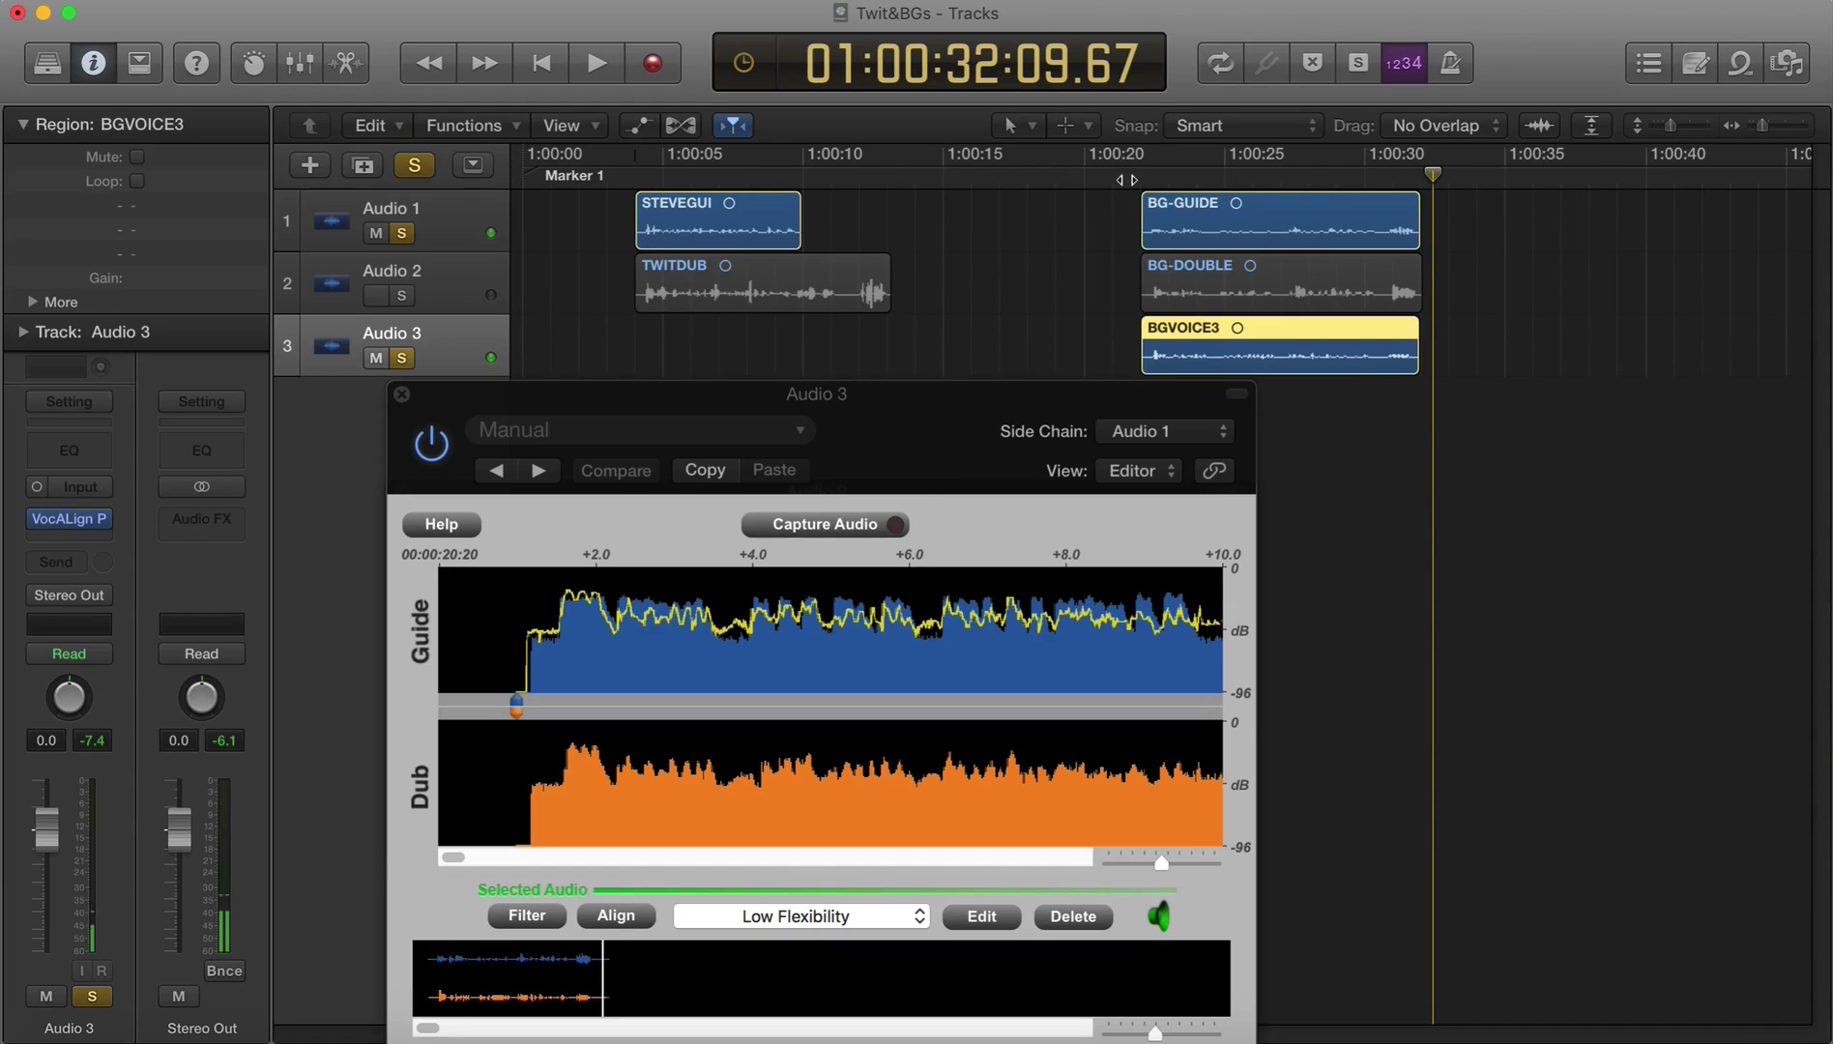
# Step: Solo Audio 2 as well and play BG-GUIDE, BG-DOUBLE and BGVOICE3 together
pyautogui.click(402, 296)
pyautogui.press('space')
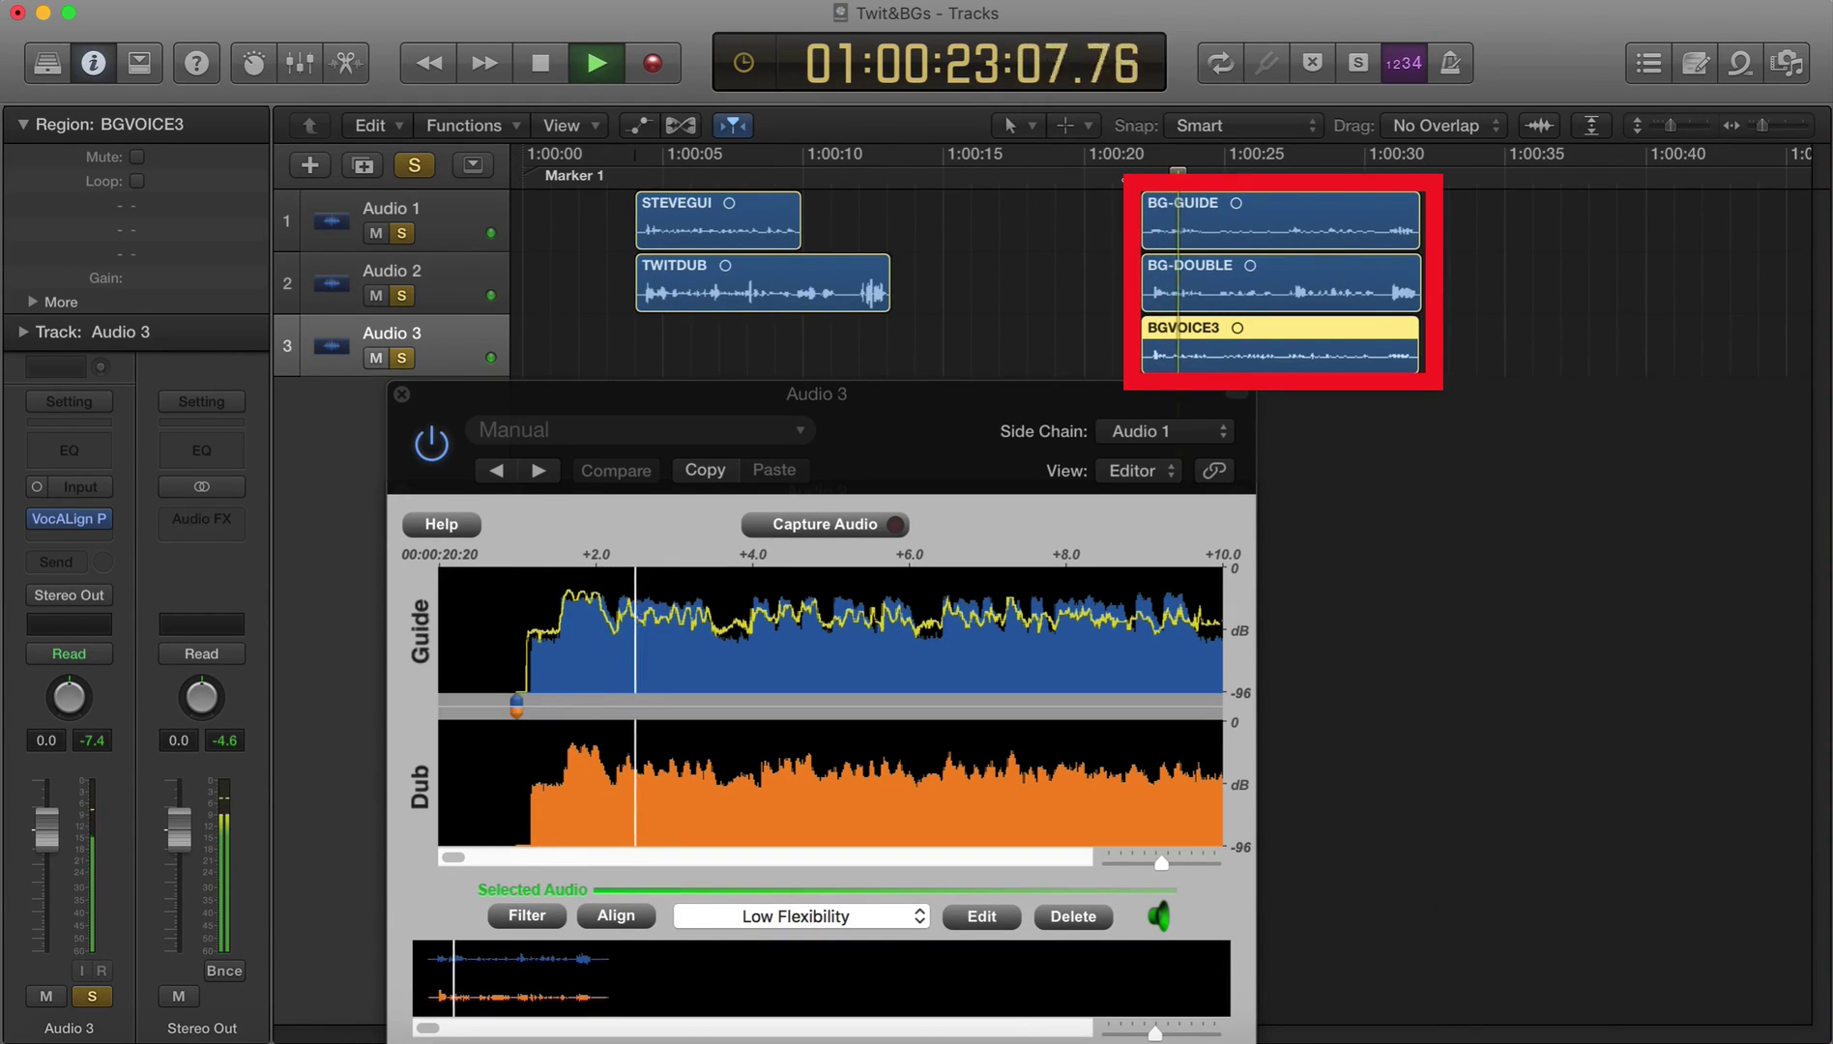